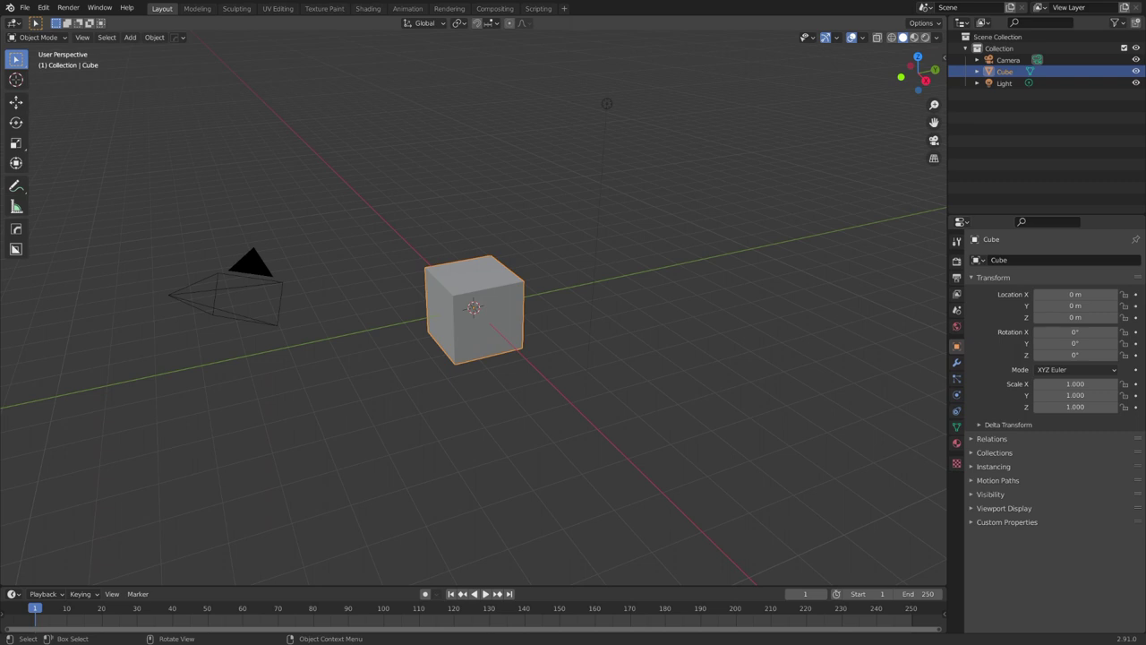
Step: Switch the main area to the Video Sequencer with a preview above the timeline
left_click(15, 37)
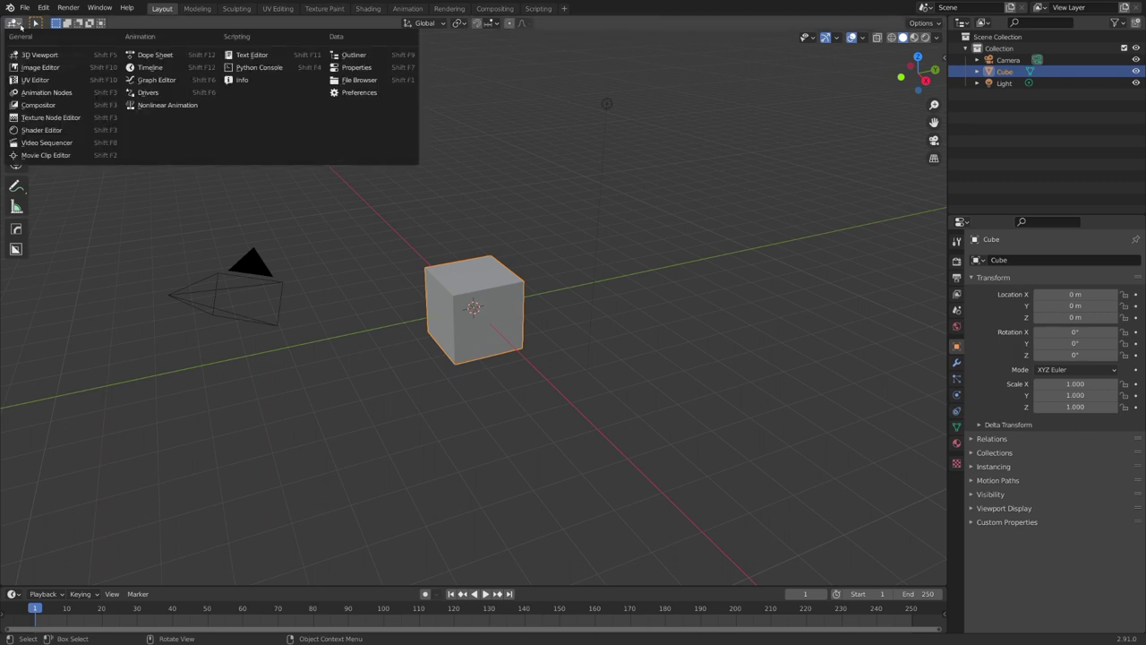
left_click(61, 147)
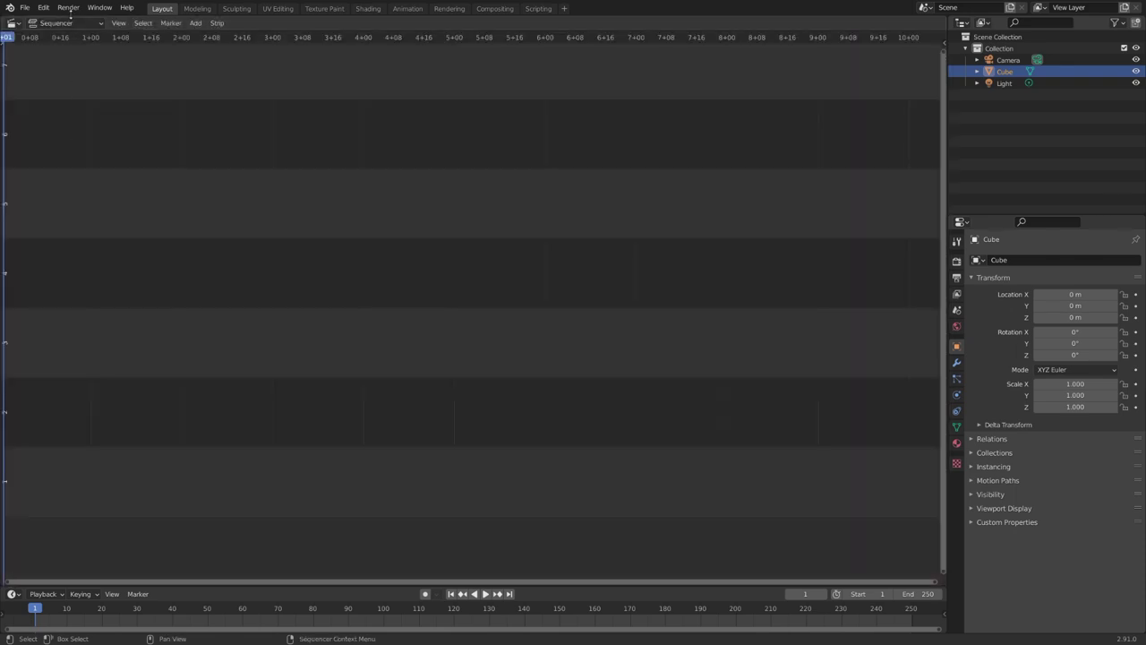
left_click(73, 24)
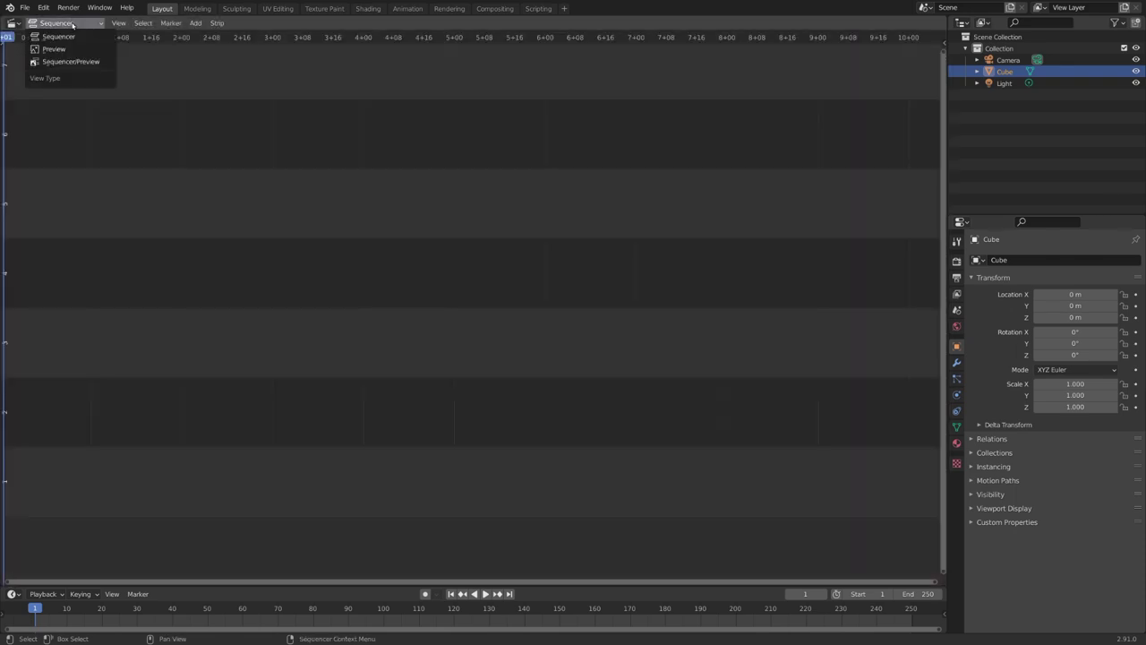
left_click(91, 65)
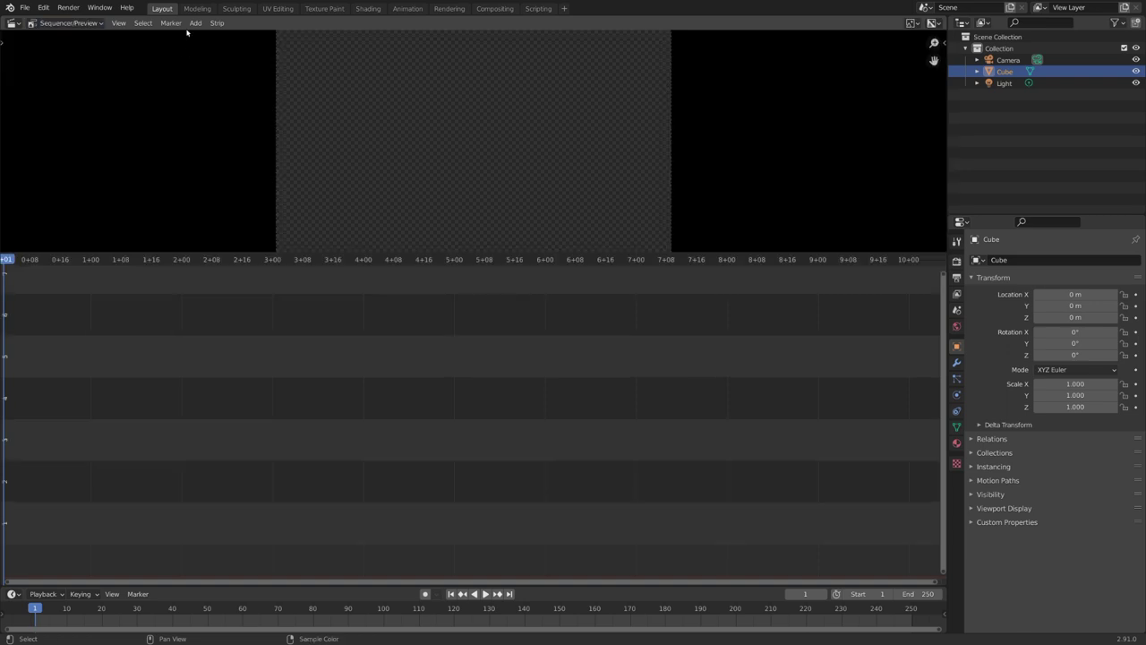
Step: Load the DSCF2747 video into the sequencer and delete its teal strip
left_click_drag(441, 379, 352, 388)
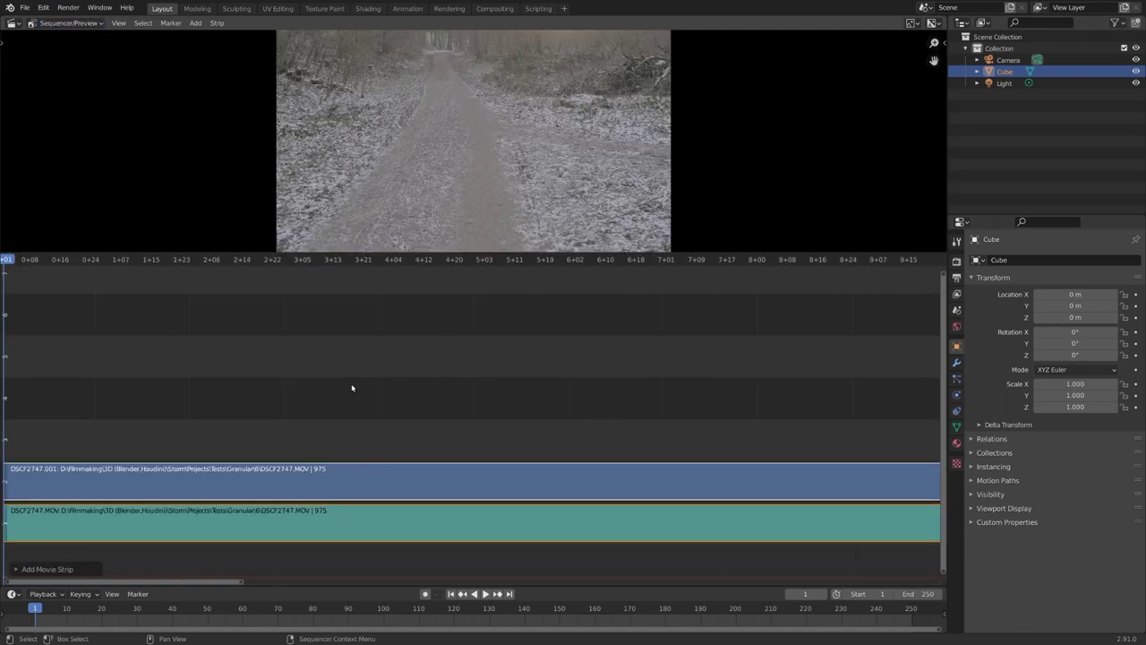
key("Home")
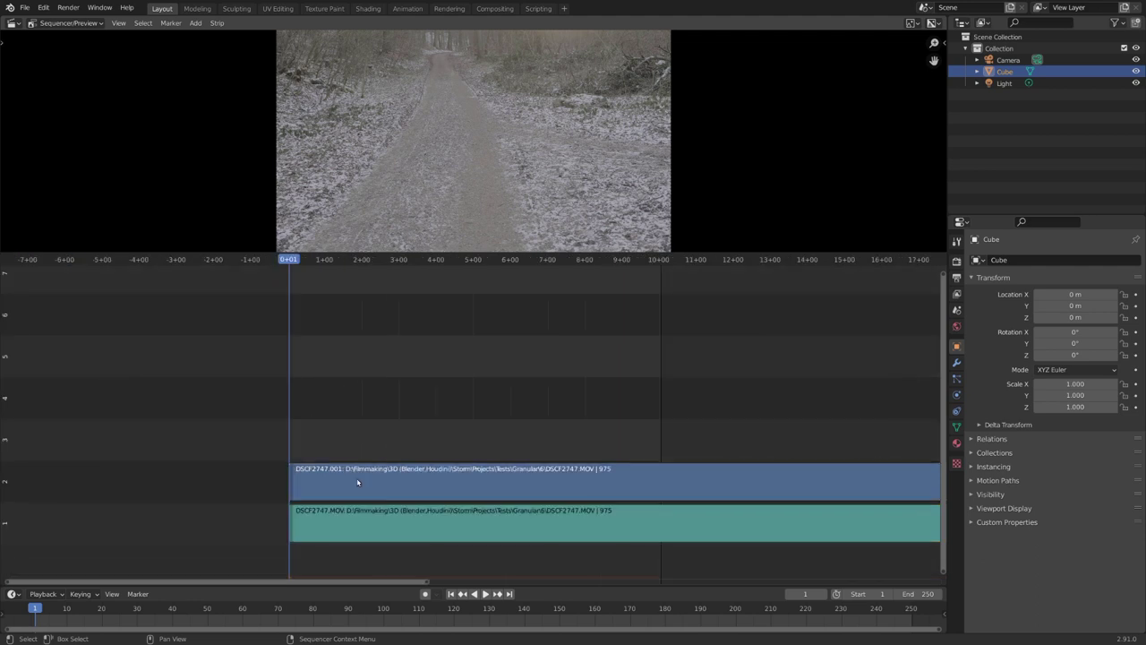
left_click(363, 518)
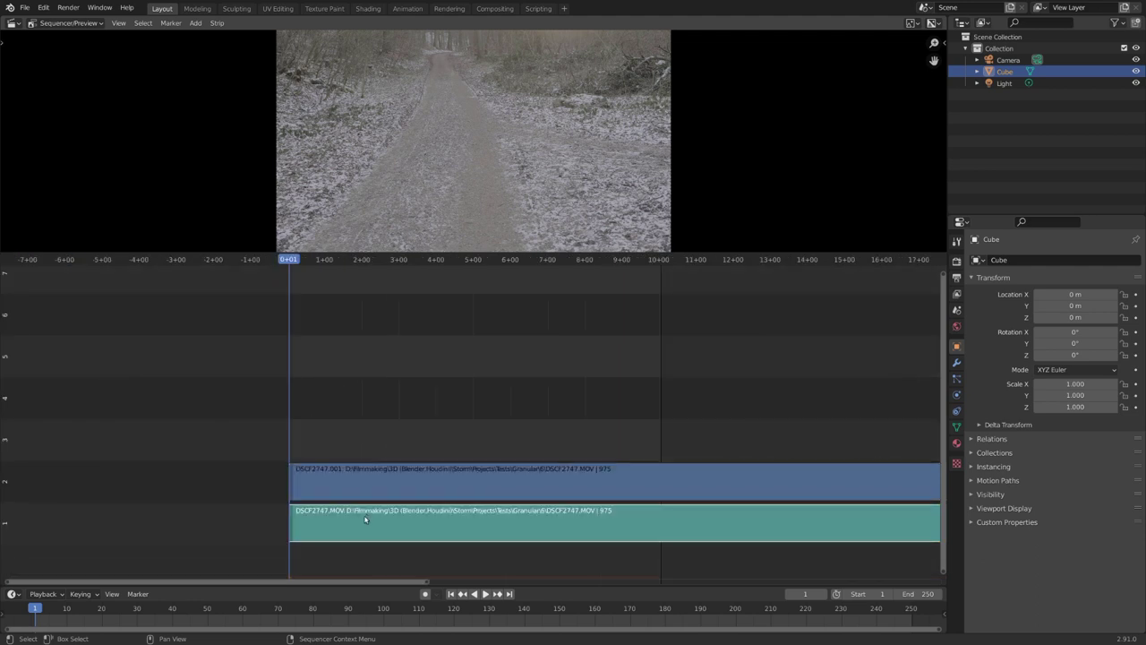
key("Delete")
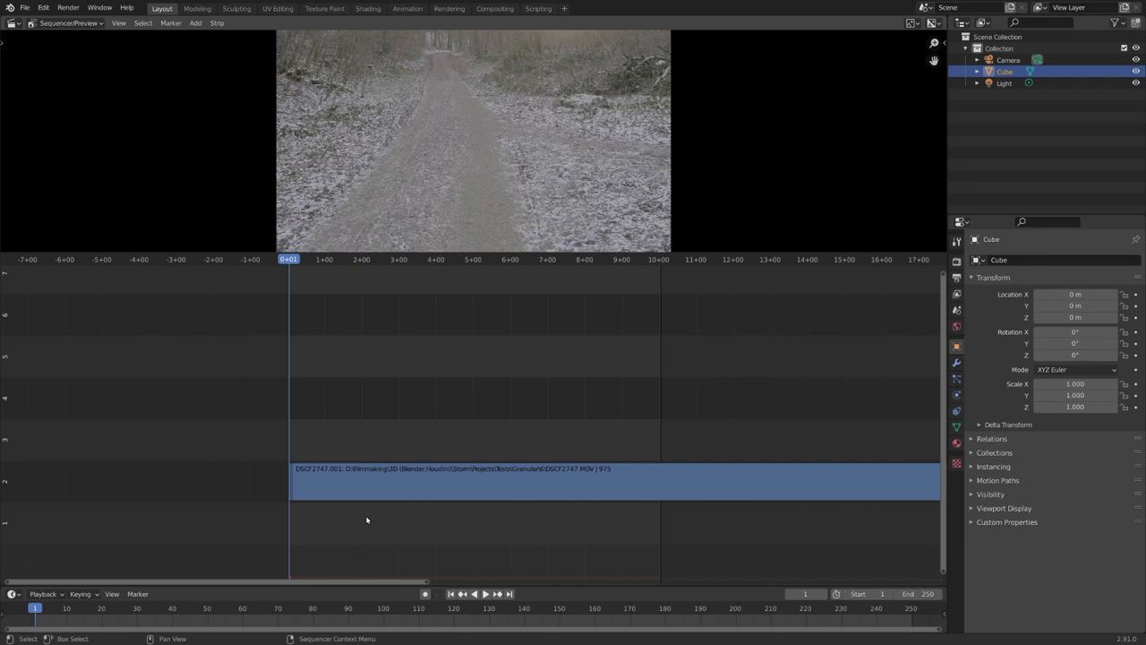
Step: Set the scene end frame to 100
scroll(390, 458, "down", 3)
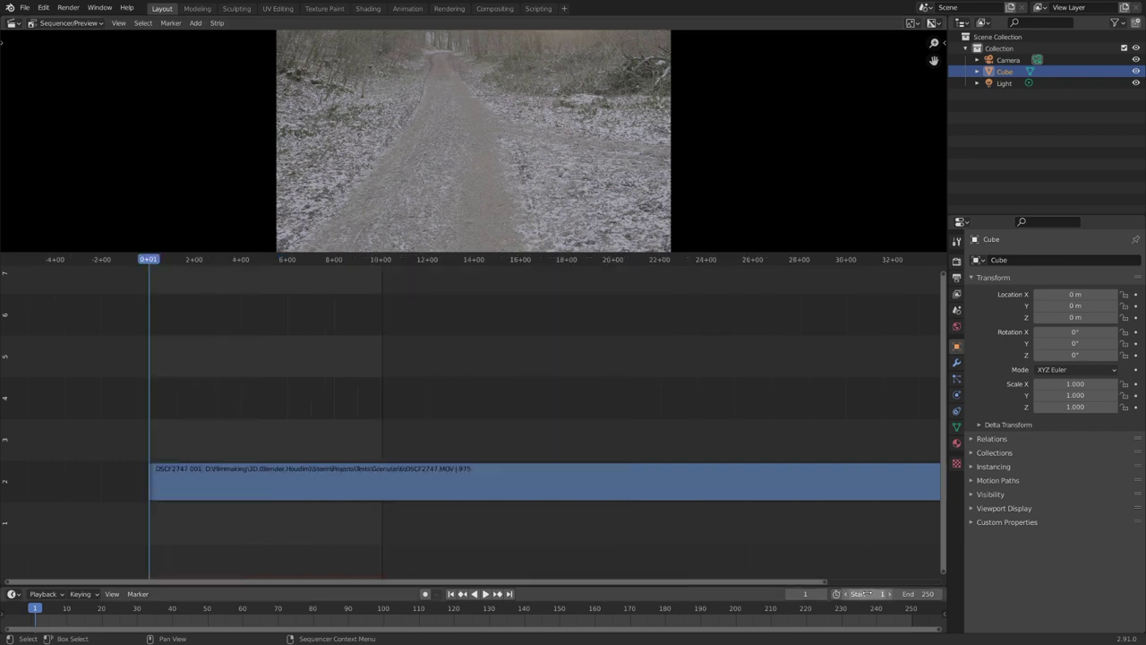
left_click_drag(867, 593, 895, 594)
key("Escape")
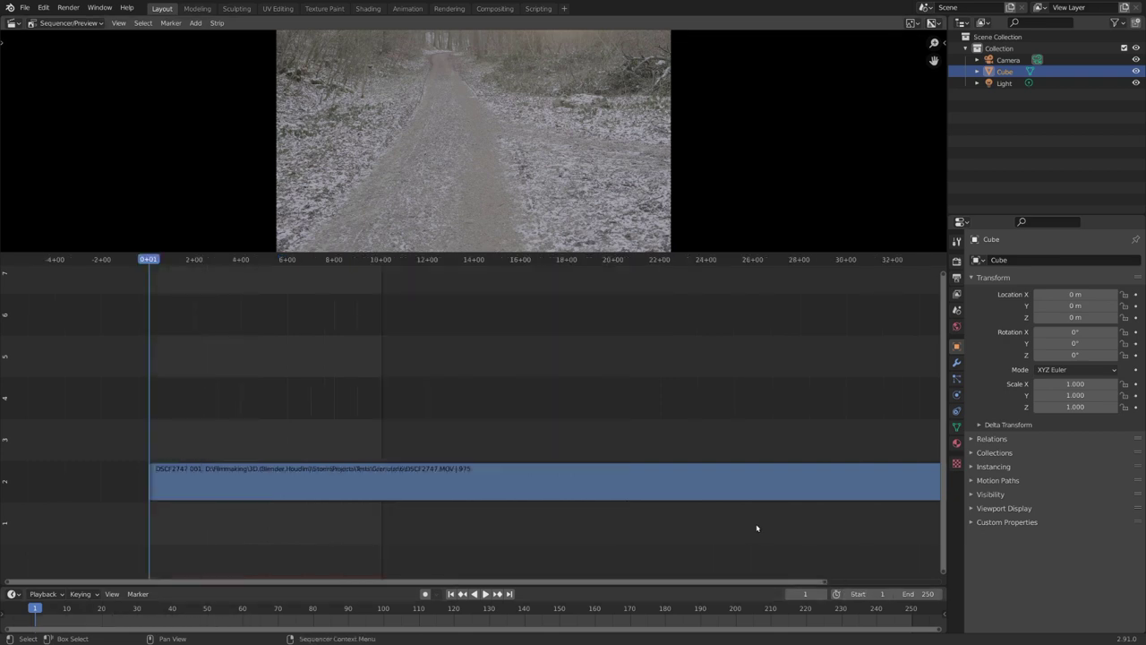
scroll(716, 524, "up", 2)
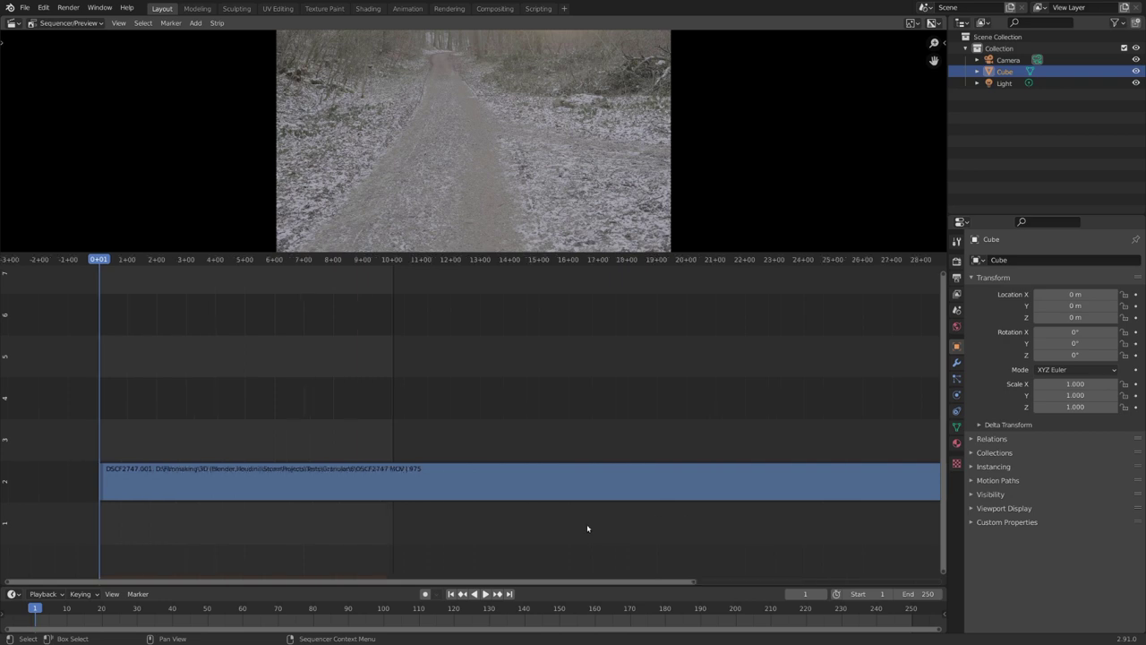
left_click(913, 593)
type("100")
key("Return")
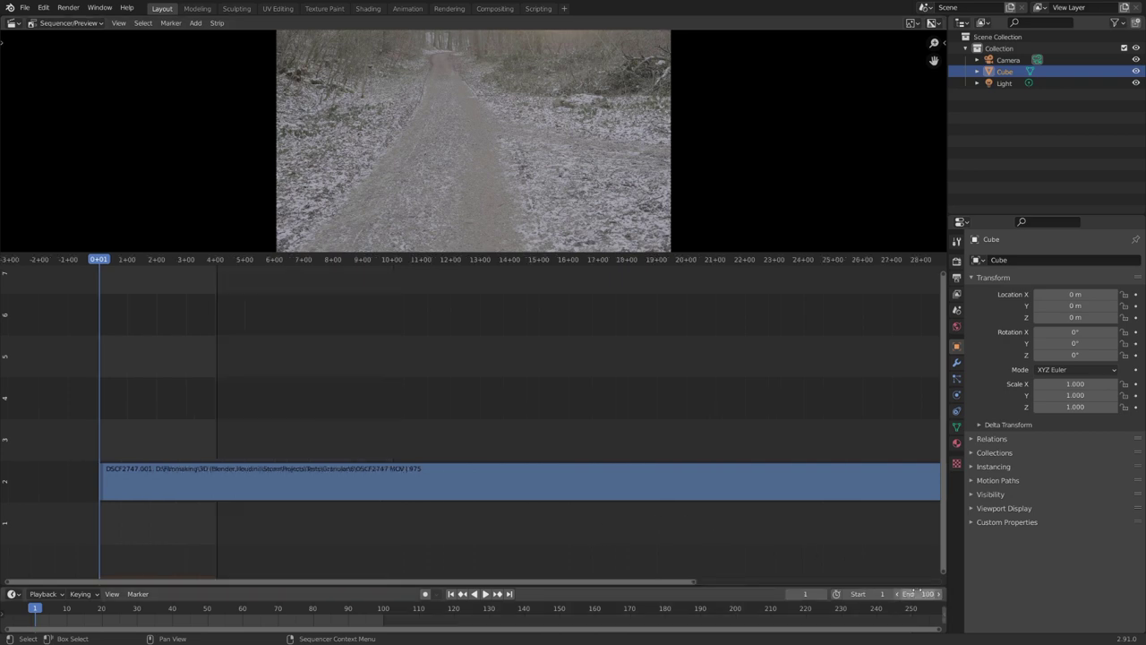
scroll(931, 448, "up", 3)
Step: Set the output resolution scale to 200%
left_click(956, 277)
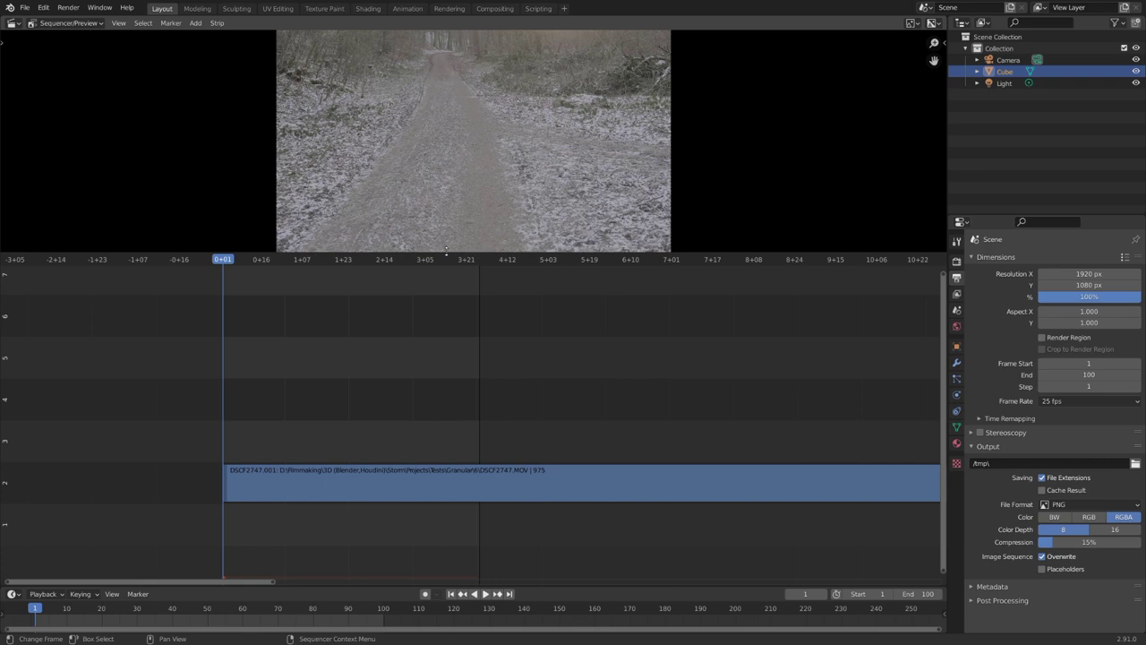
left_click(1060, 296)
type("20")
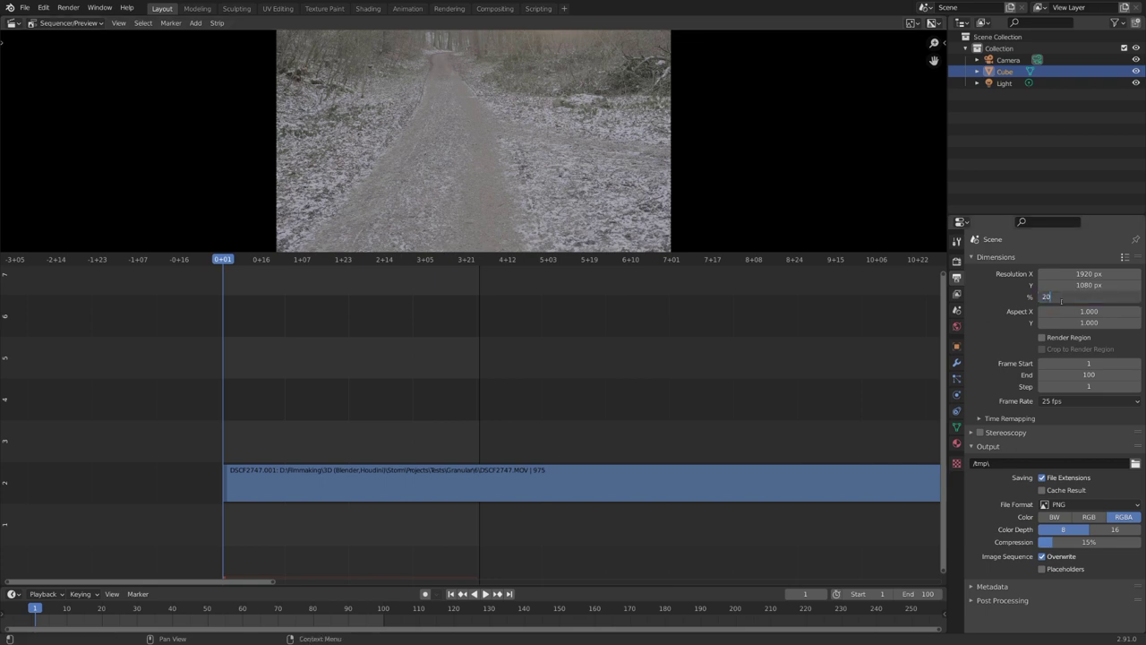
key("Return")
scroll(429, 191, "up", 1)
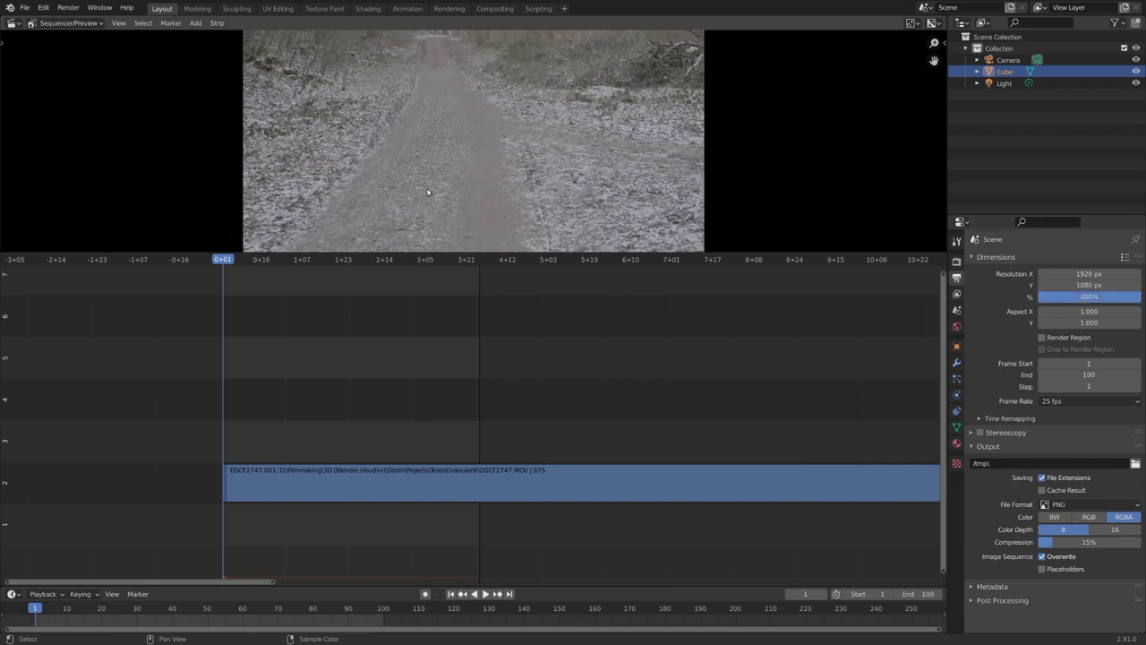
scroll(430, 191, "up", 2)
scroll(430, 191, "up", 3)
scroll(440, 197, "down", 5)
left_click_drag(537, 253, 537, 349)
Step: Keep PNG as the output format and save images as RGB
left_click(1054, 504)
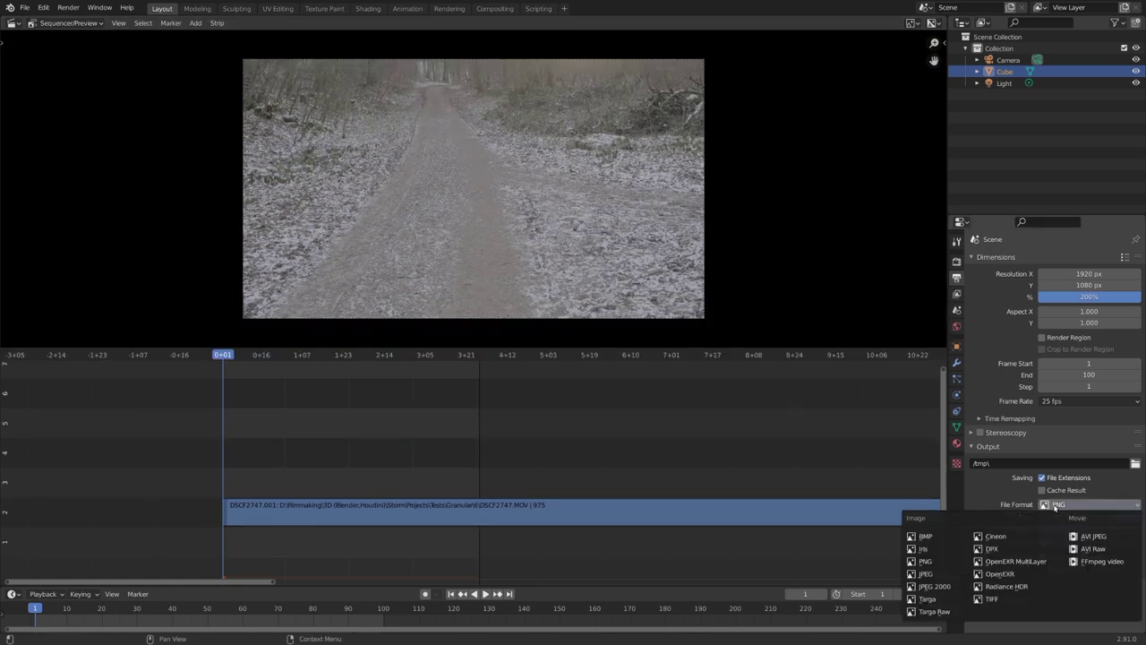
left_click(1053, 506)
scroll(648, 306, "up", 3)
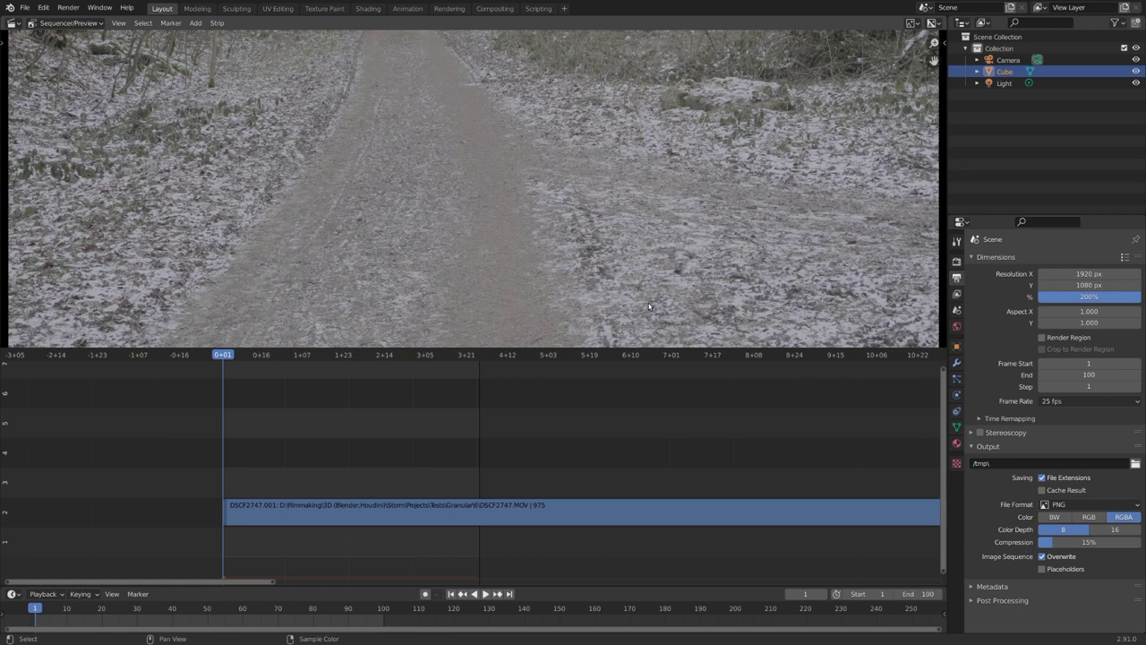
scroll(648, 302, "down", 3)
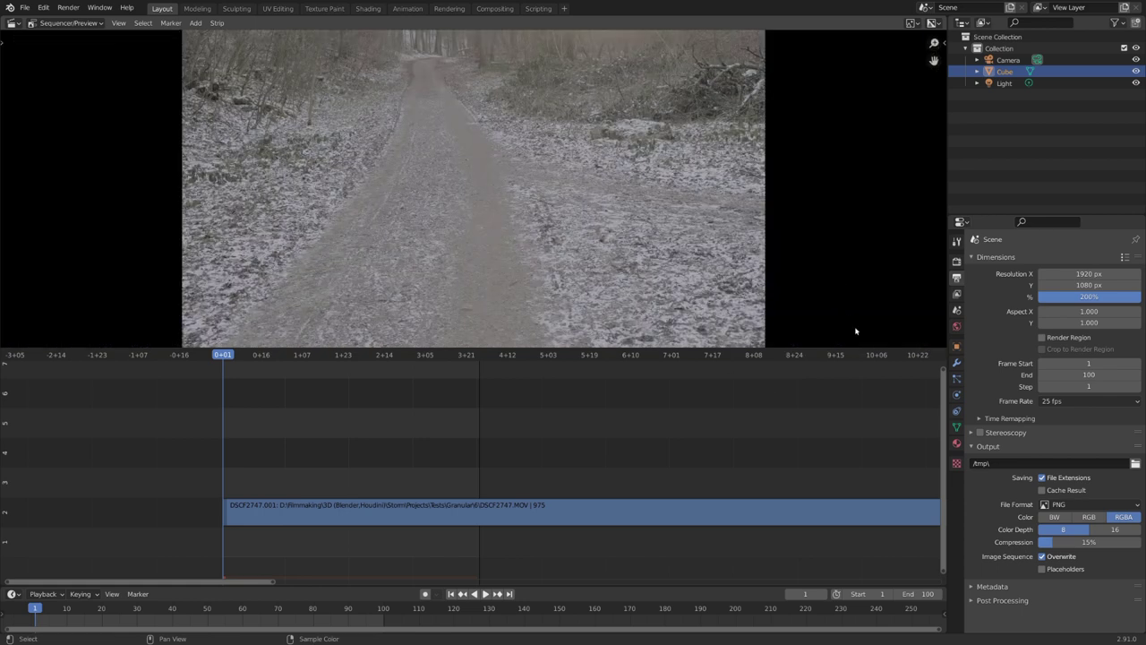
left_click(1092, 518)
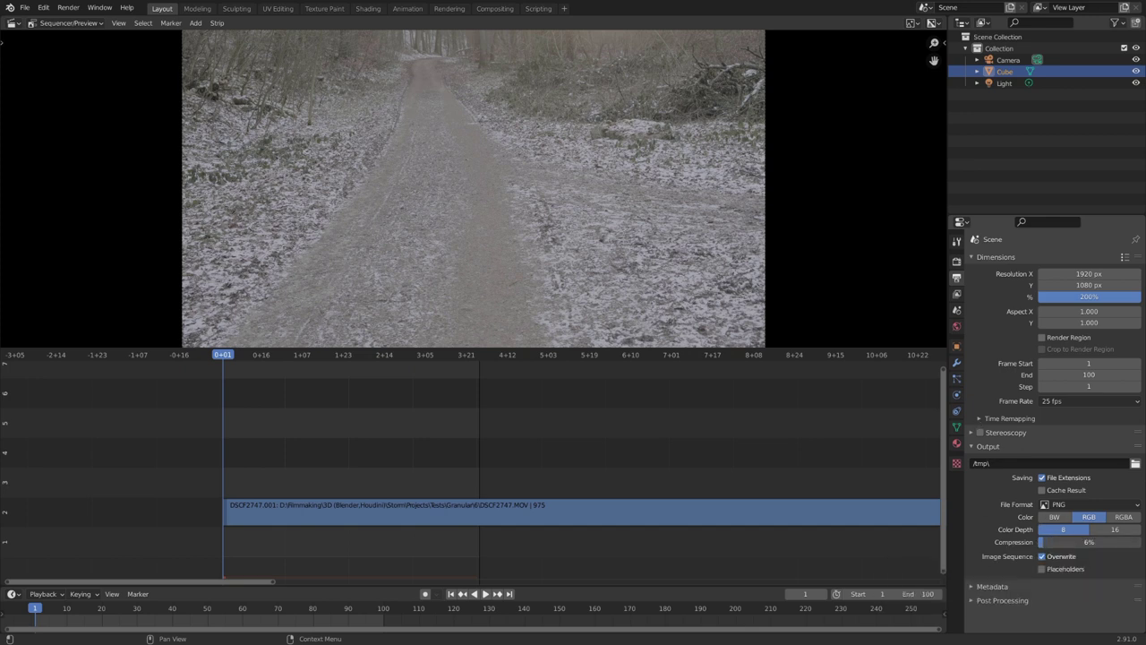
Step: Set the render view transform to Standard
key("ctrl+shift+Tab")
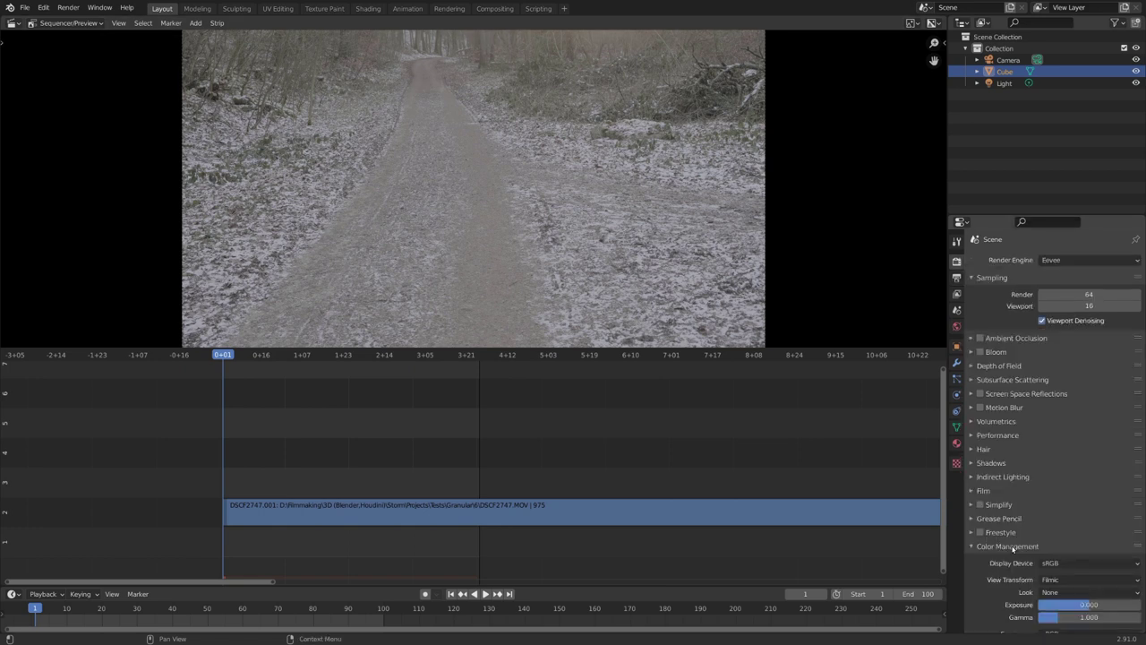
left_click(1065, 579)
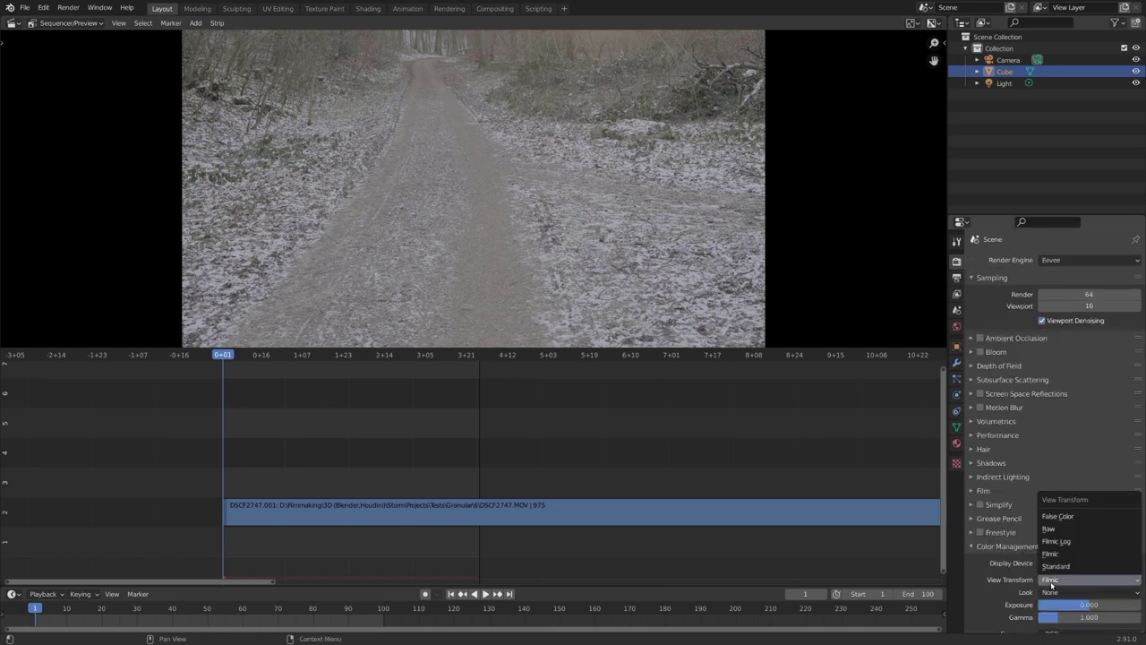
left_click(1057, 568)
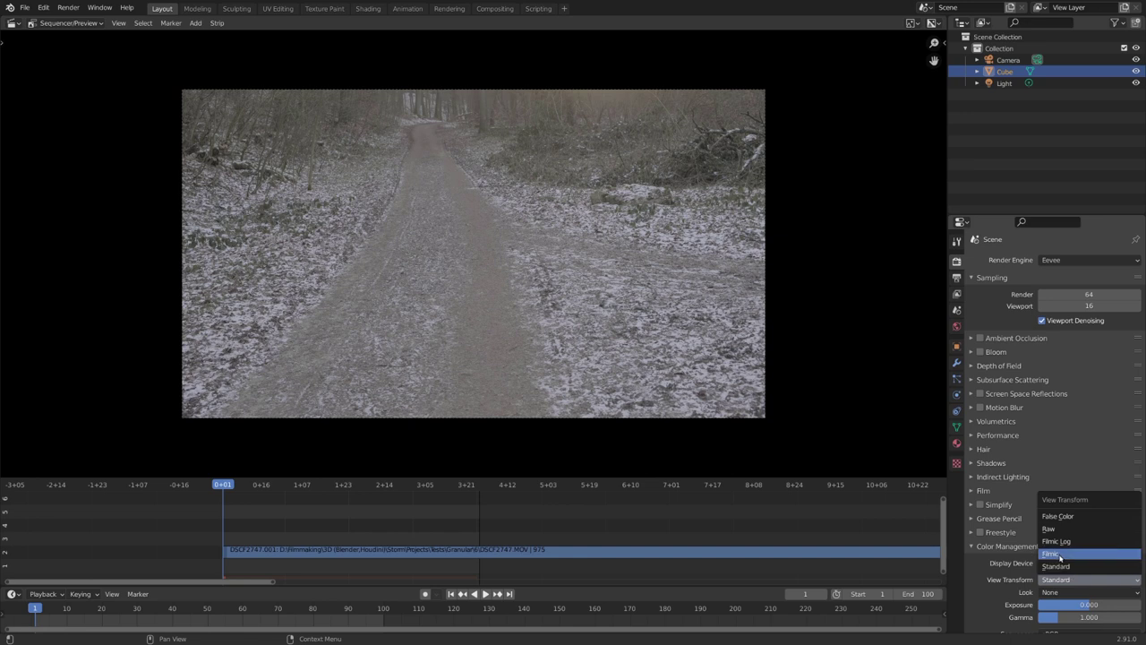
left_click(1050, 554)
left_click(1061, 579)
left_click(1056, 566)
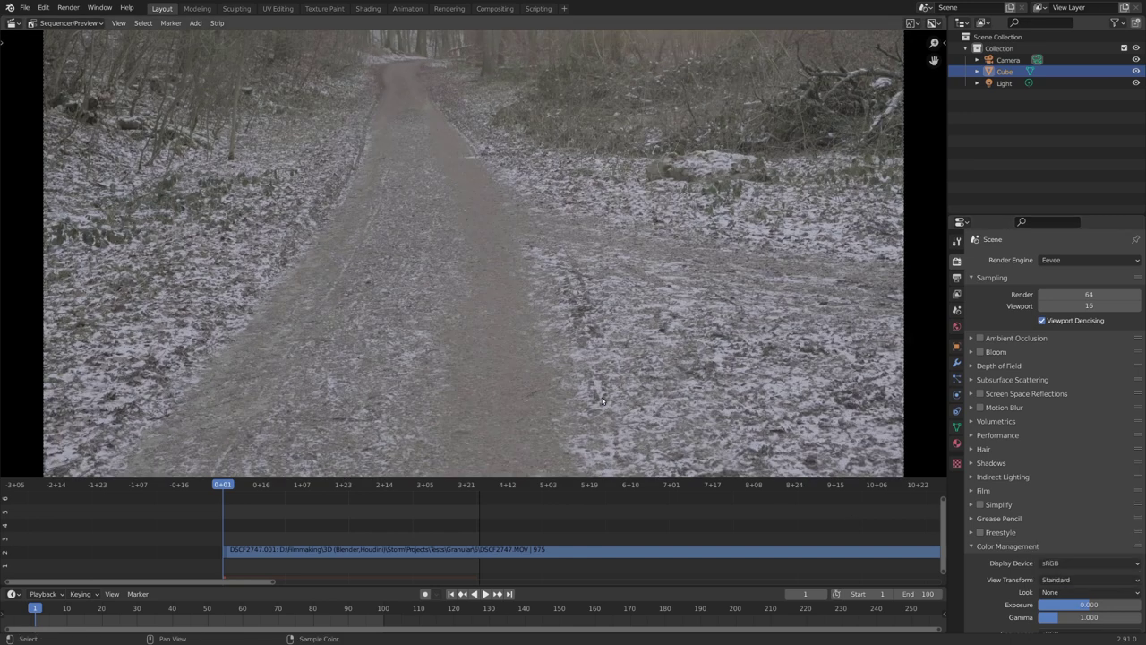
key("ctrl+Tab")
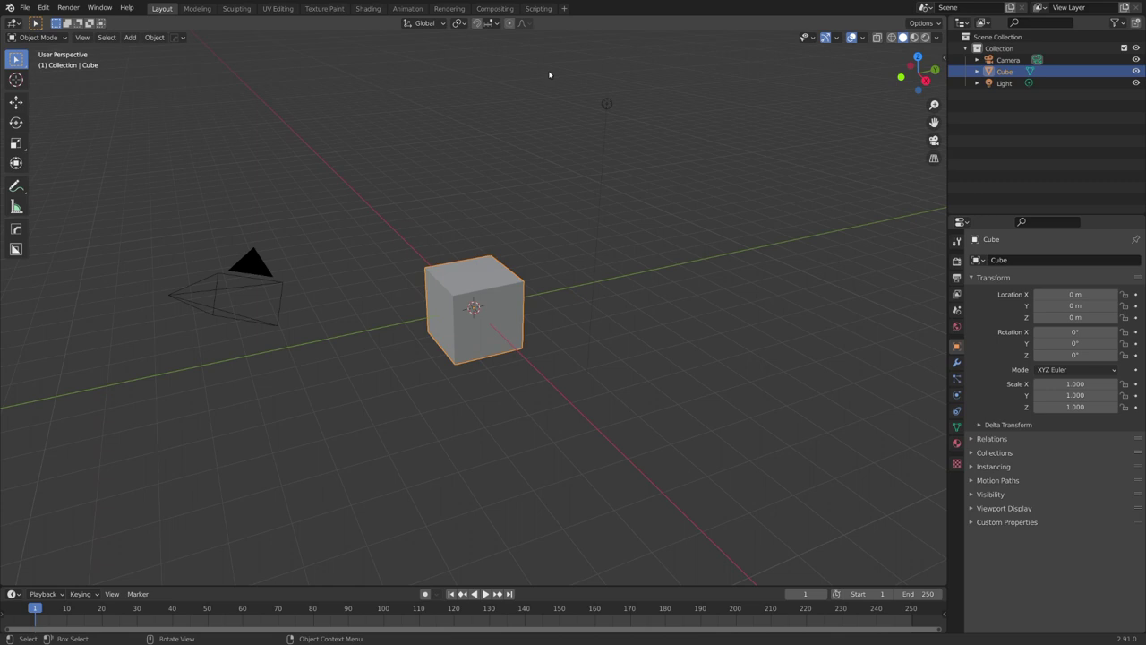
Step: Add a Motion Tracking workspace and browse the Images folder of frames, sorted by name
left_click(564, 8)
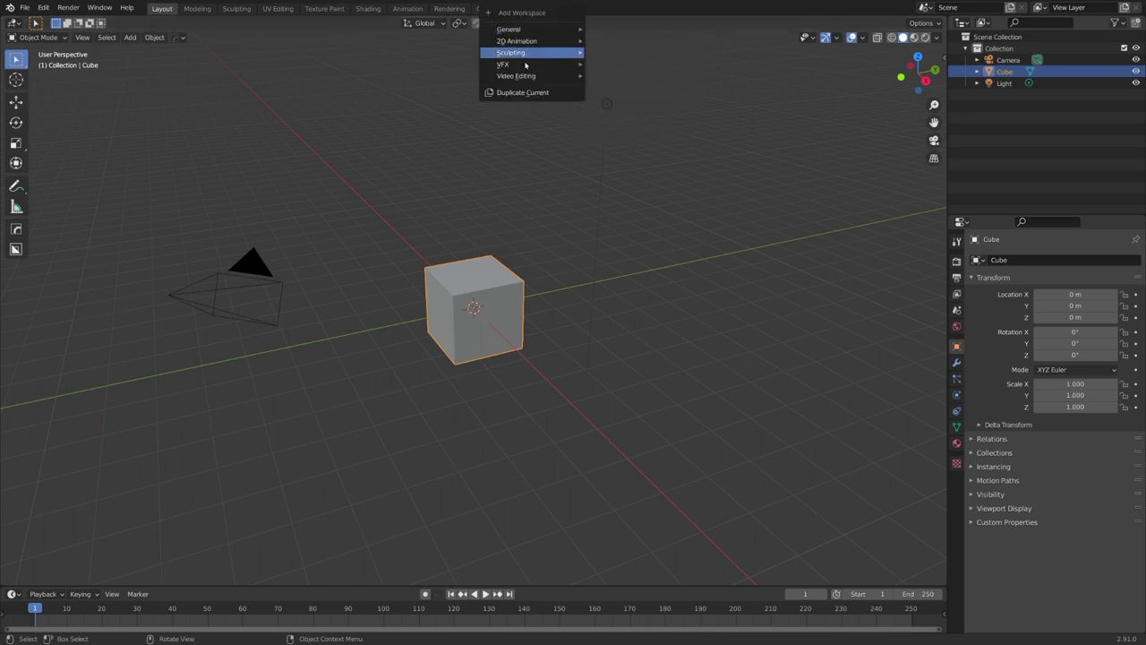
mouse_move(503, 64)
left_click(632, 88)
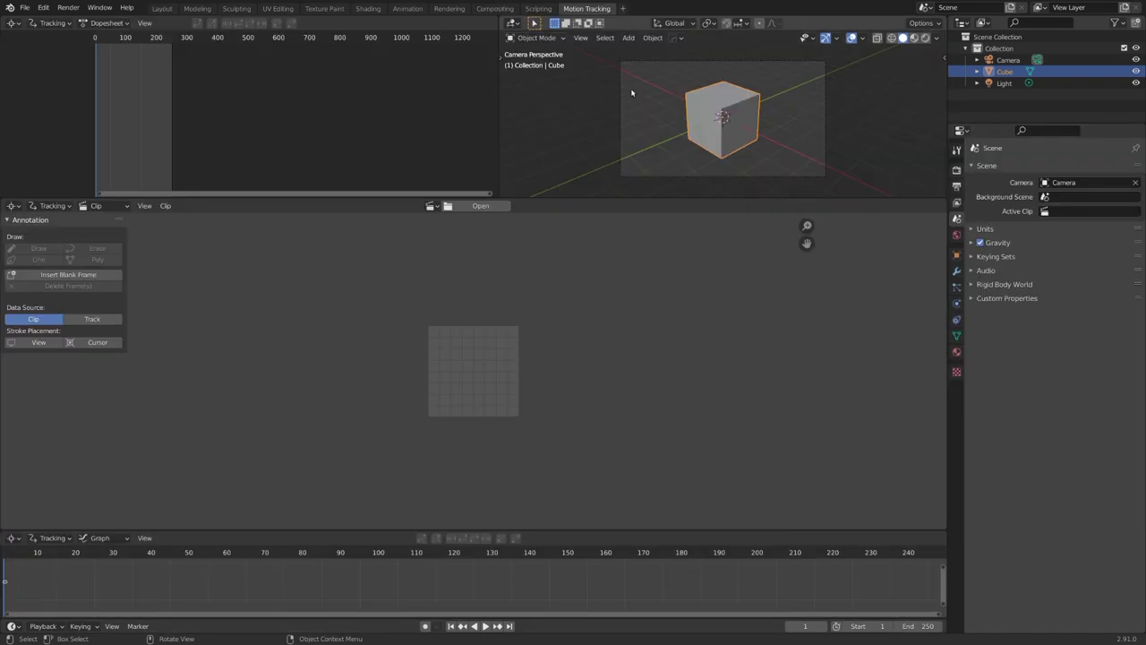
left_click(488, 208)
double_click(420, 281)
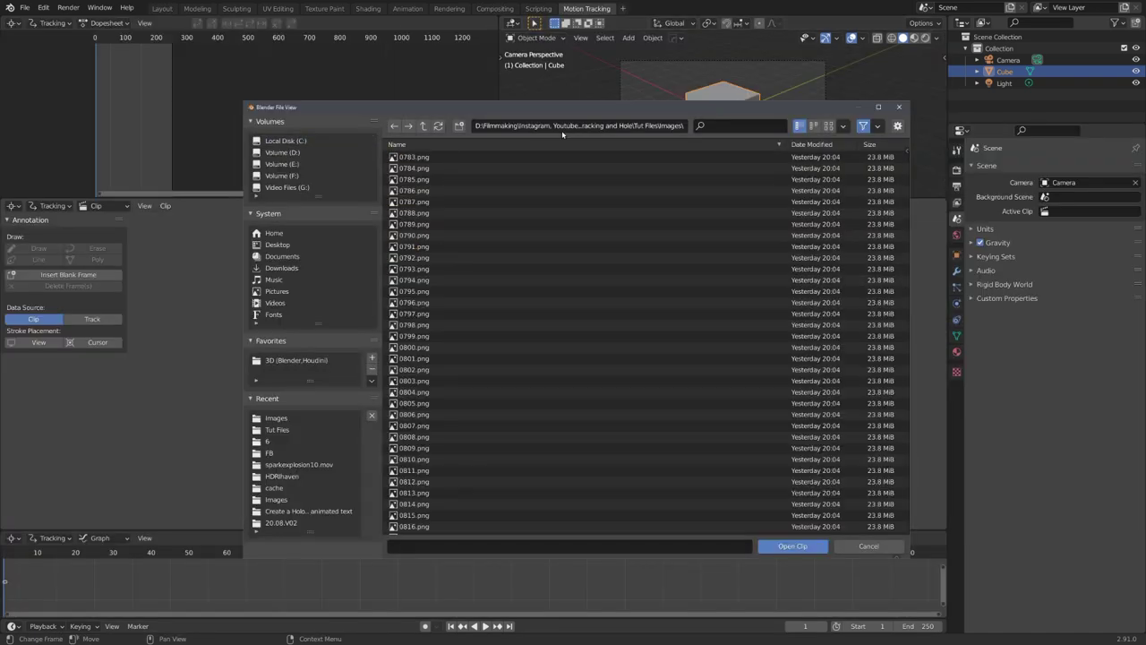
left_click_drag(507, 109, 461, 100)
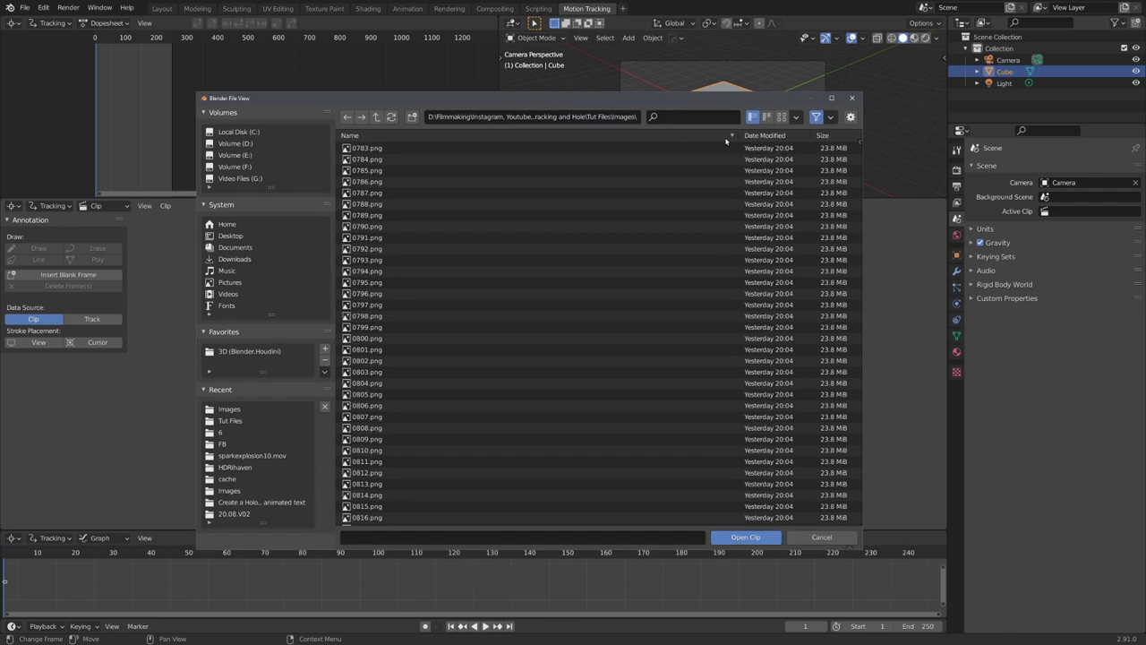
left_click(787, 137)
left_click(698, 139)
Step: Load all PNG frames as a clip and save the project
key("a")
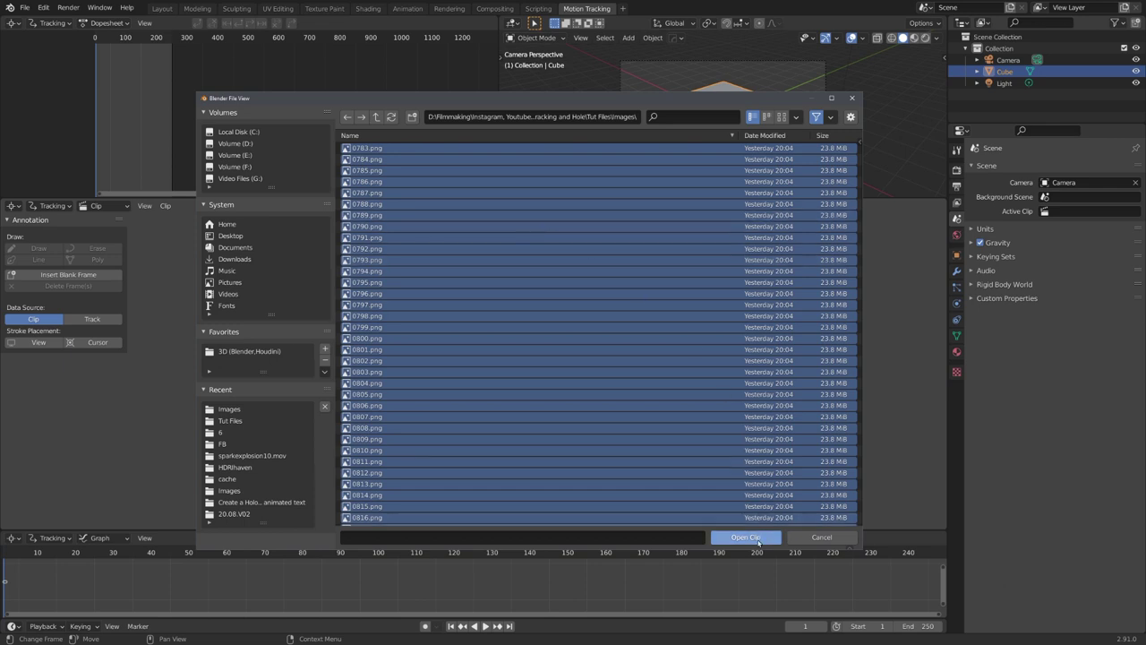
left_click(746, 537)
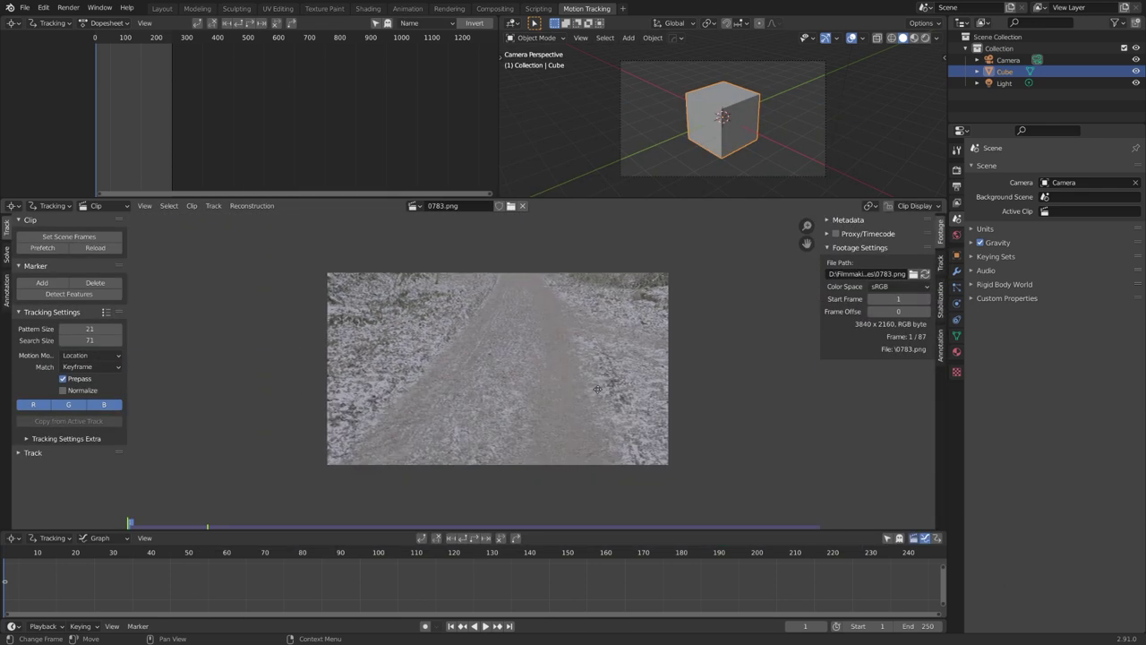
scroll(349, 358, "up", 1)
key("ctrl+s")
Step: Match the scene frame range to the clip and prefetch all frames
left_click(90, 236)
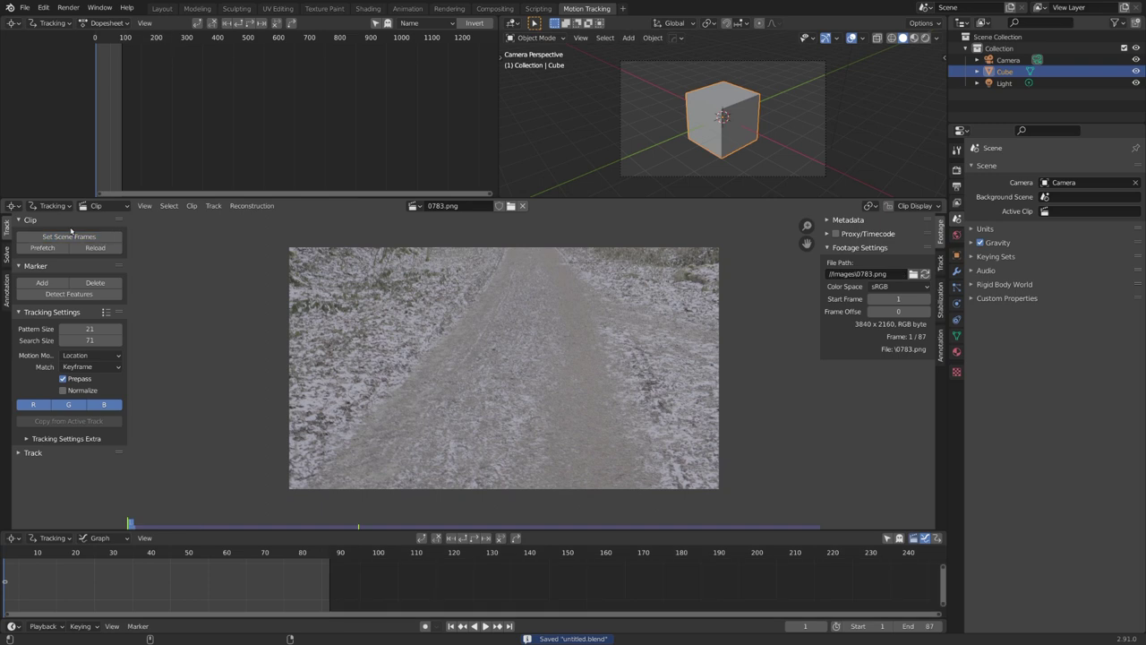
left_click(45, 248)
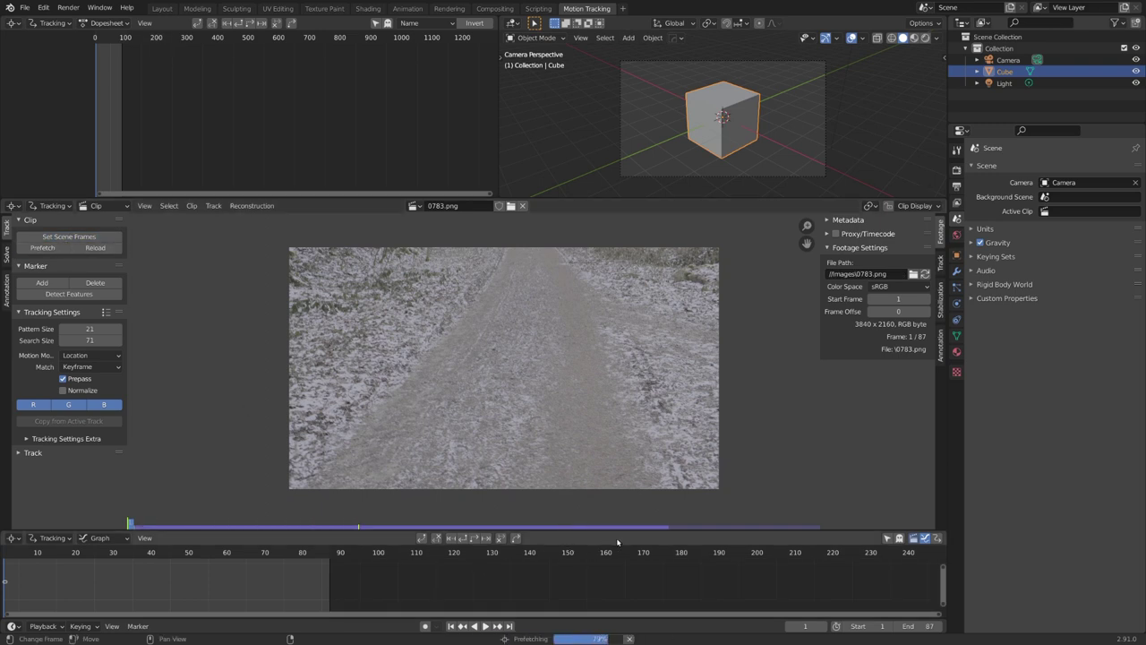
key("Home")
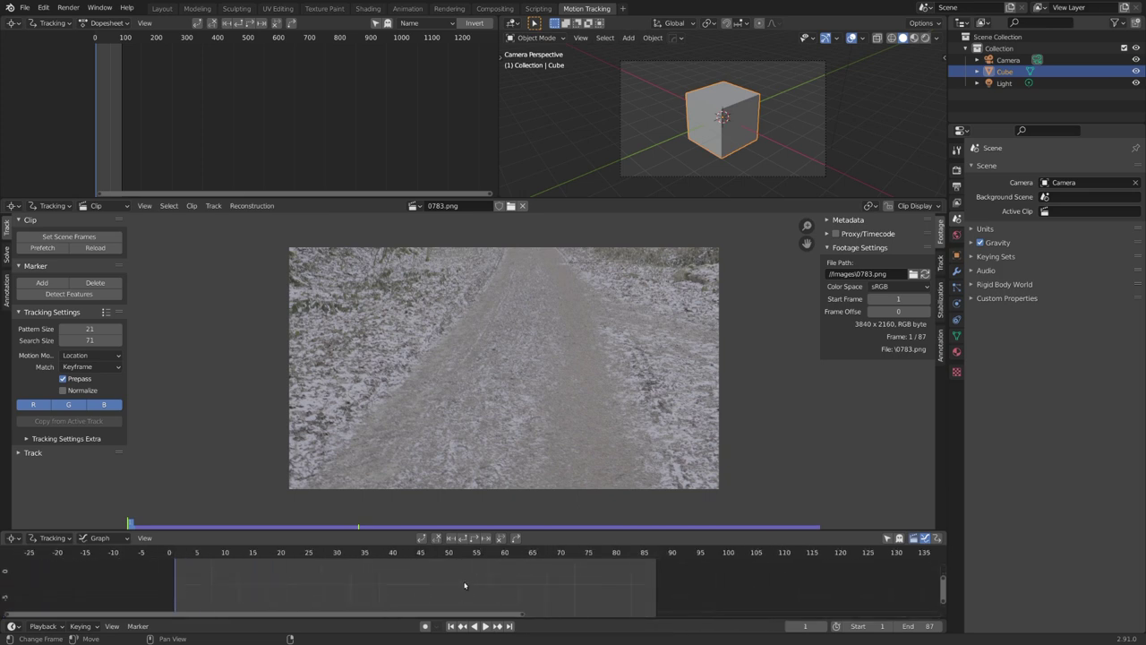
Step: Scrub the footage to frame 50, step one frame, then return to frame 1
scroll(229, 582, "up", 3)
left_click_drag(358, 524, 524, 534)
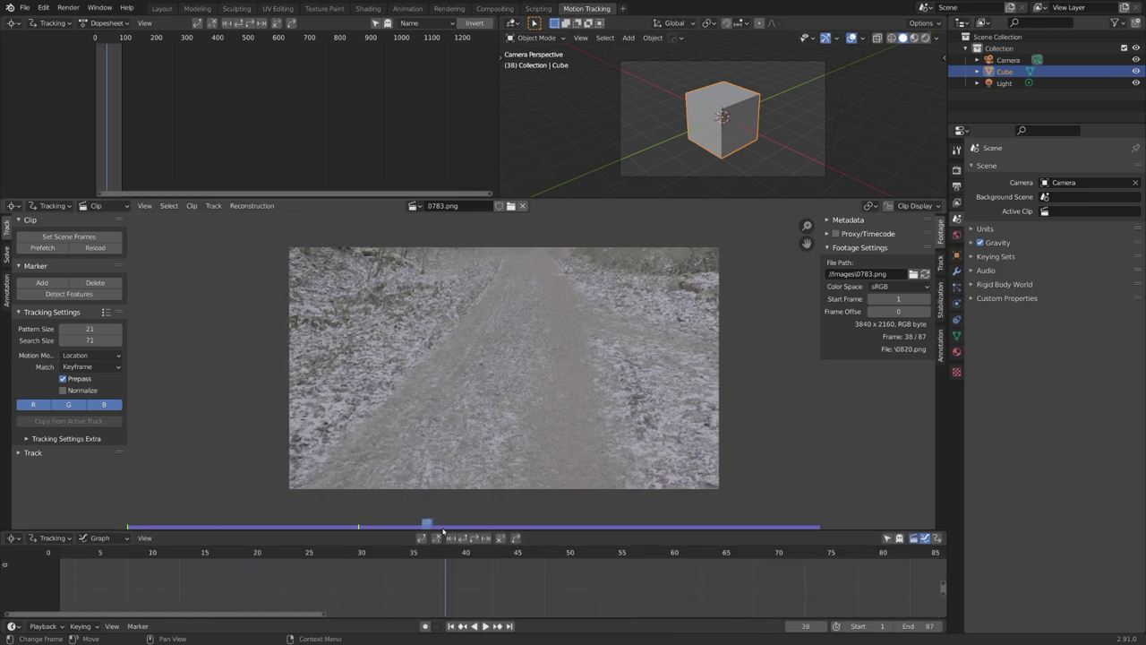
key("Right")
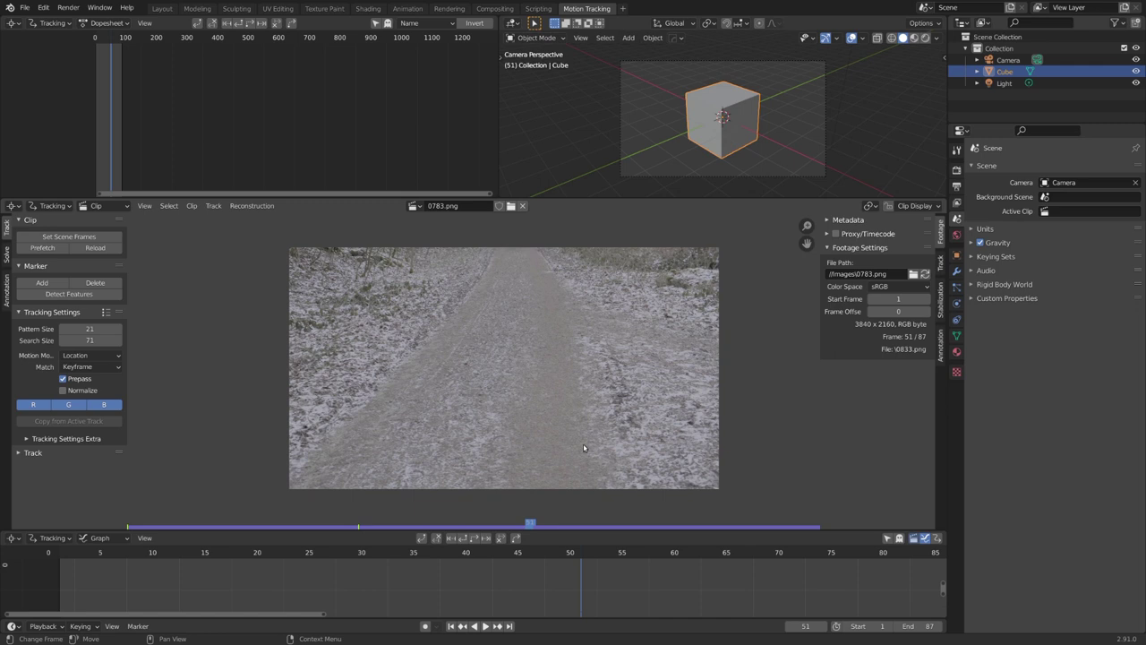
key("shift+Left")
key("Home")
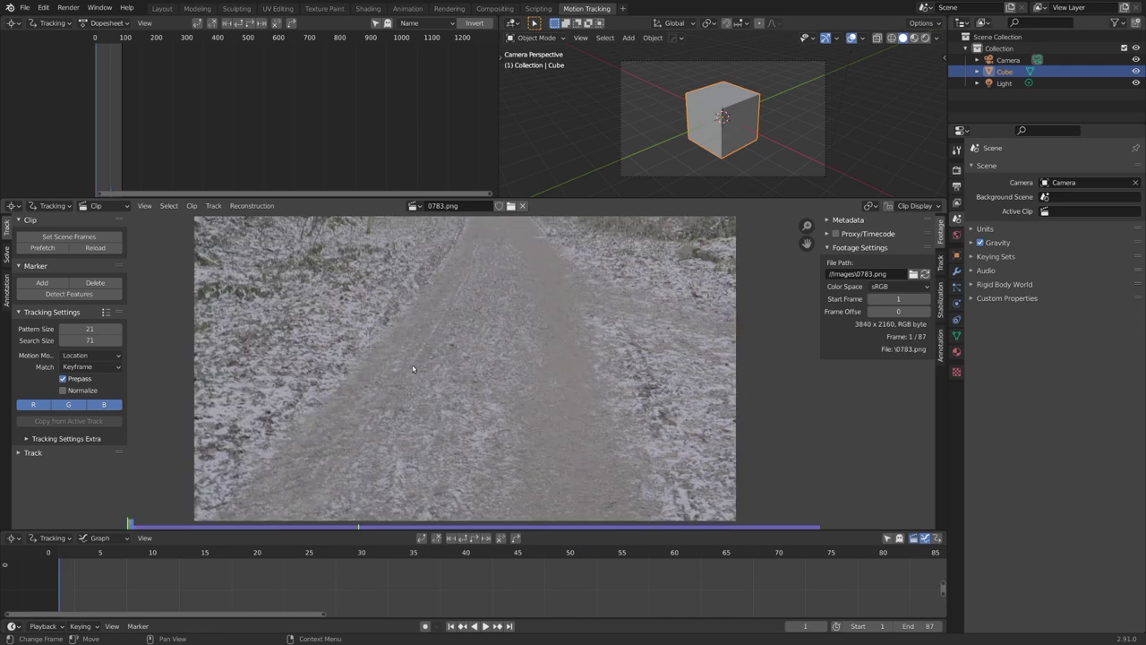
Step: Detect features with threshold 0.1 and minimum distance 50
left_click(96, 297)
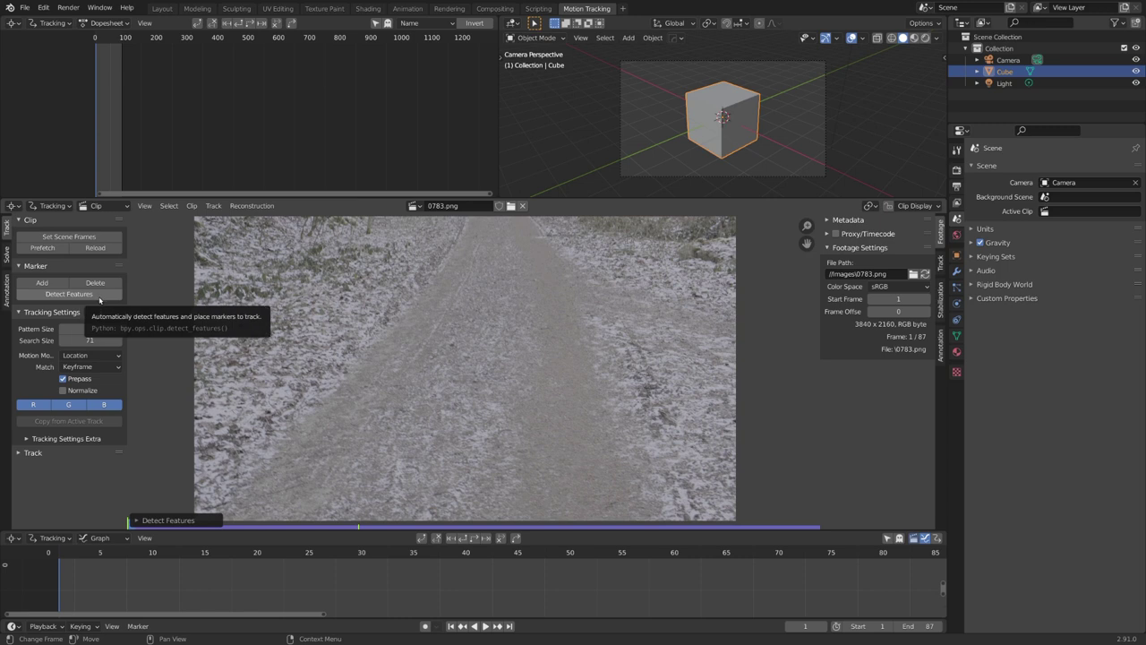
left_click(135, 521)
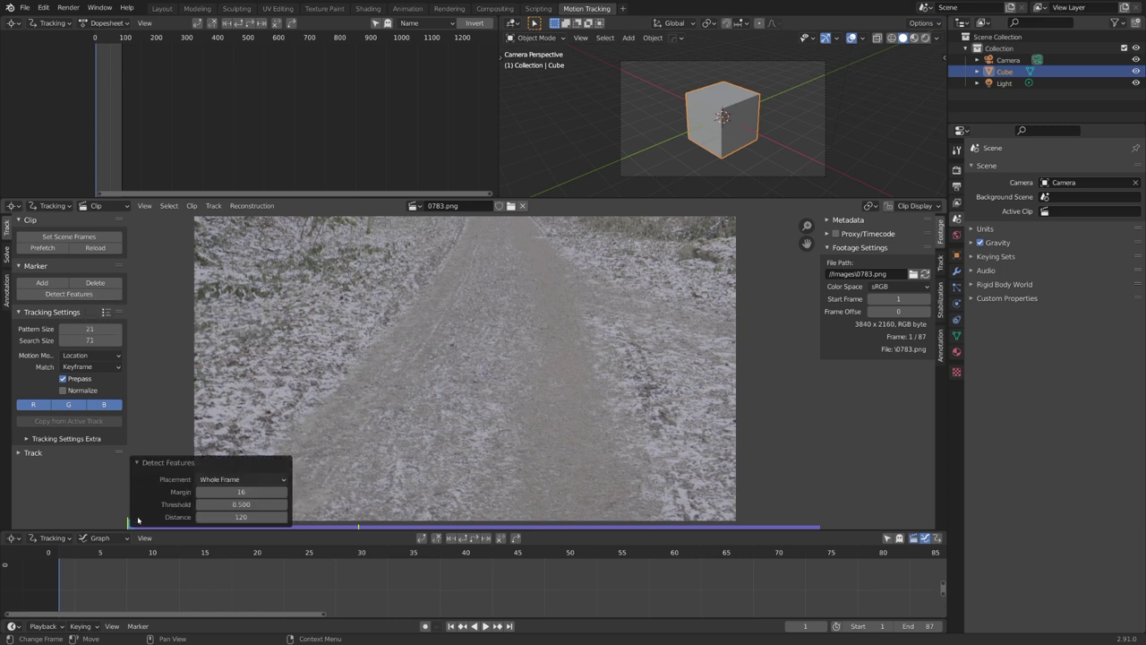
left_click(242, 504)
type("1")
key("Return")
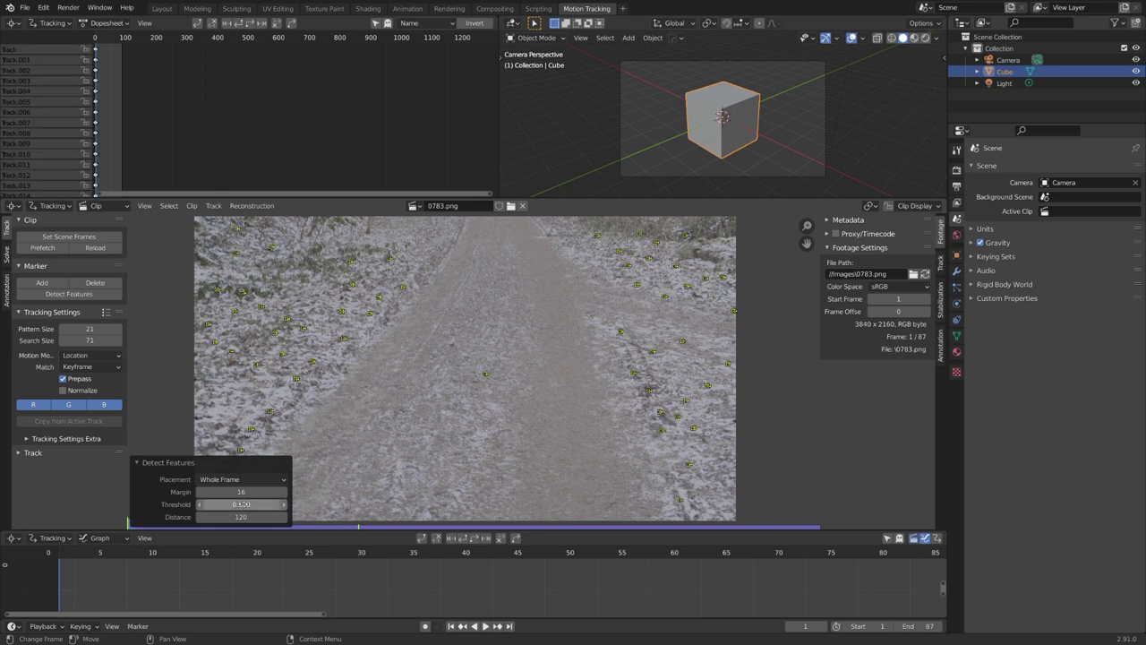
left_click(240, 516)
type("2")
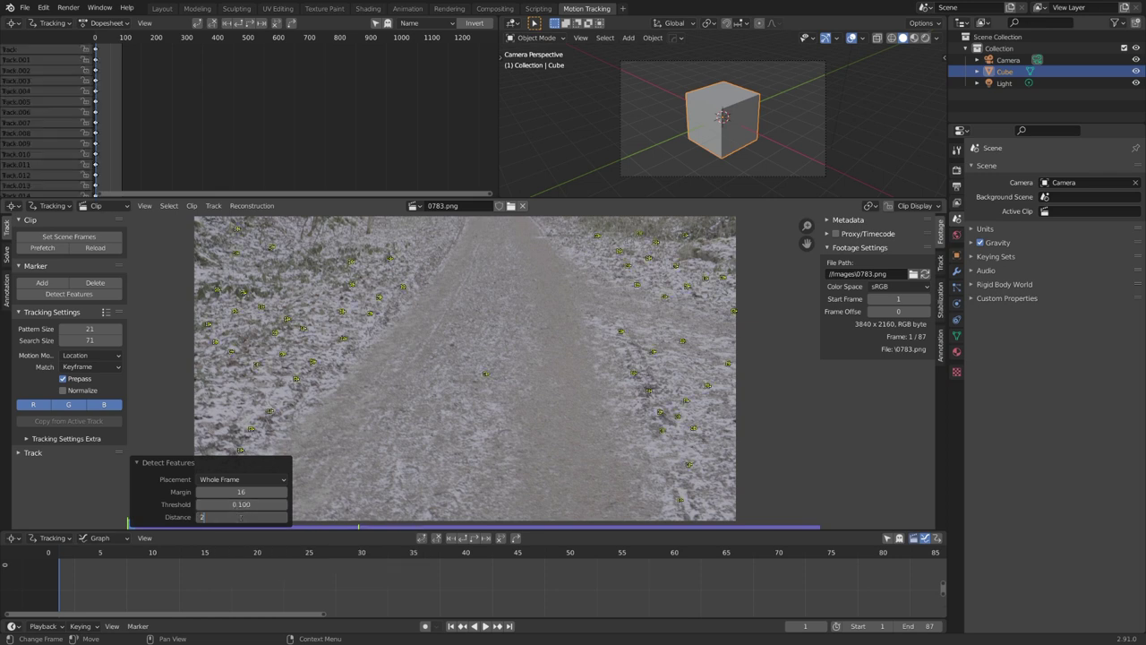
type("5")
key("BackSpace")
key("BackSpace")
type("5")
type("0")
key("Return")
Step: Enlarge the detected markers and track them forward through the clip
key("s")
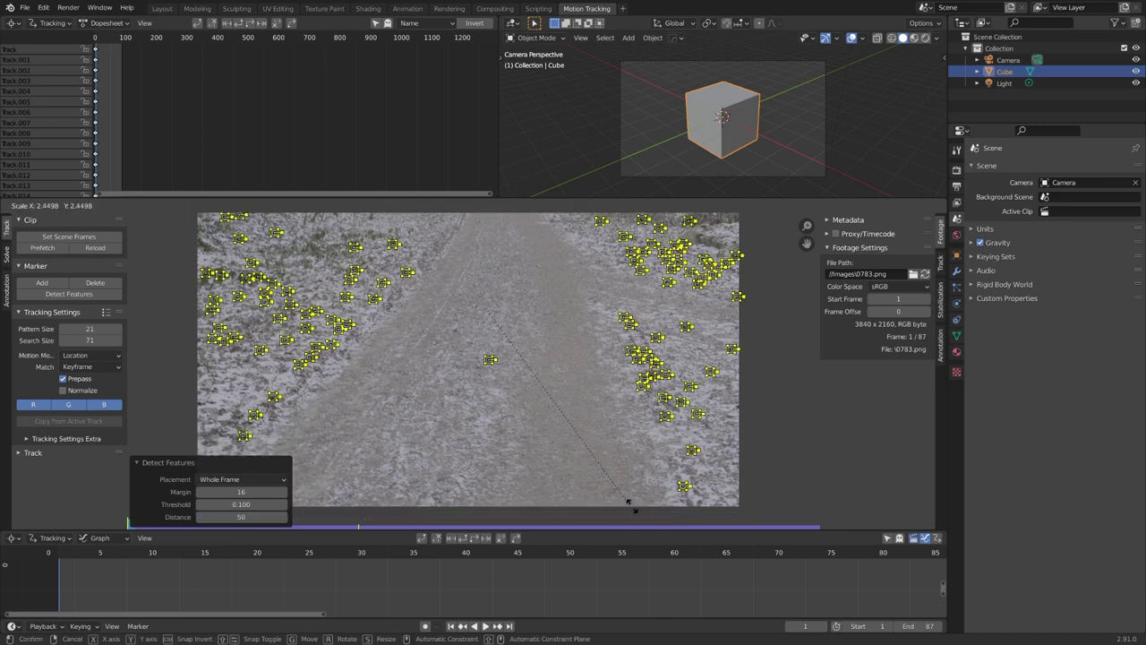
left_click(565, 461)
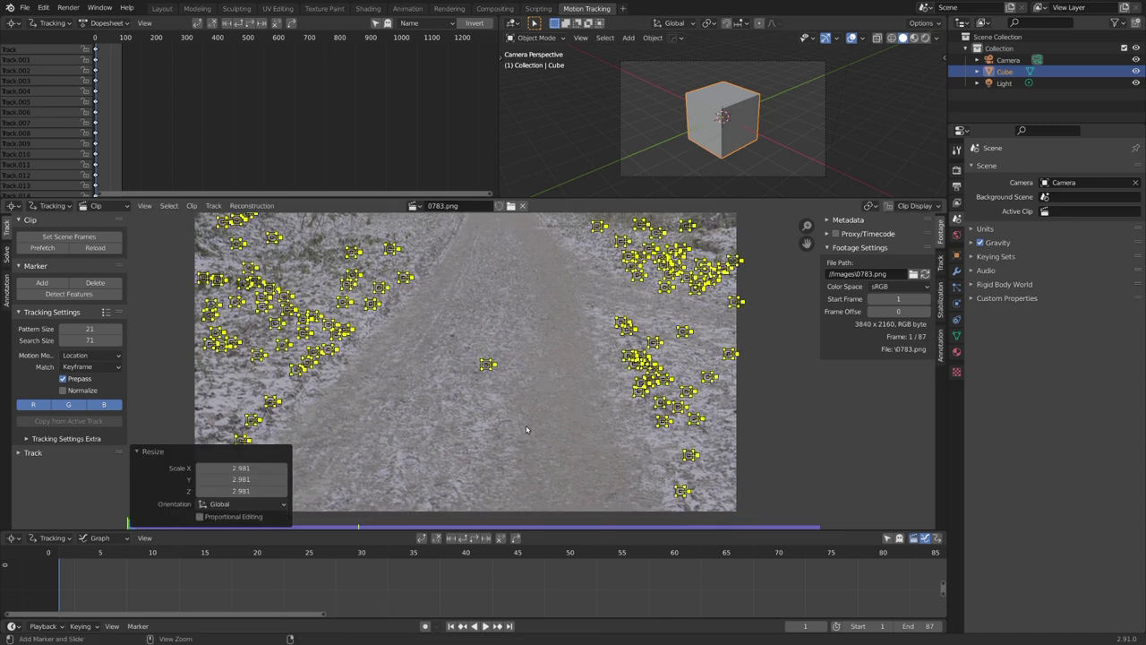
key("ctrl+t")
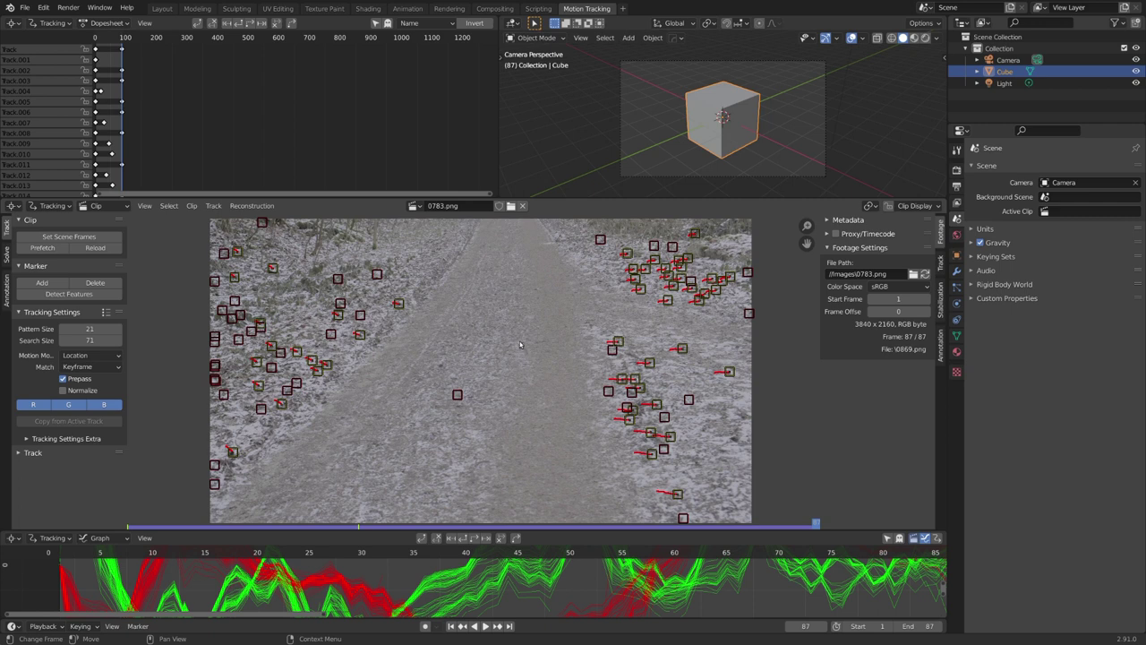
scroll(525, 352, "up", 3)
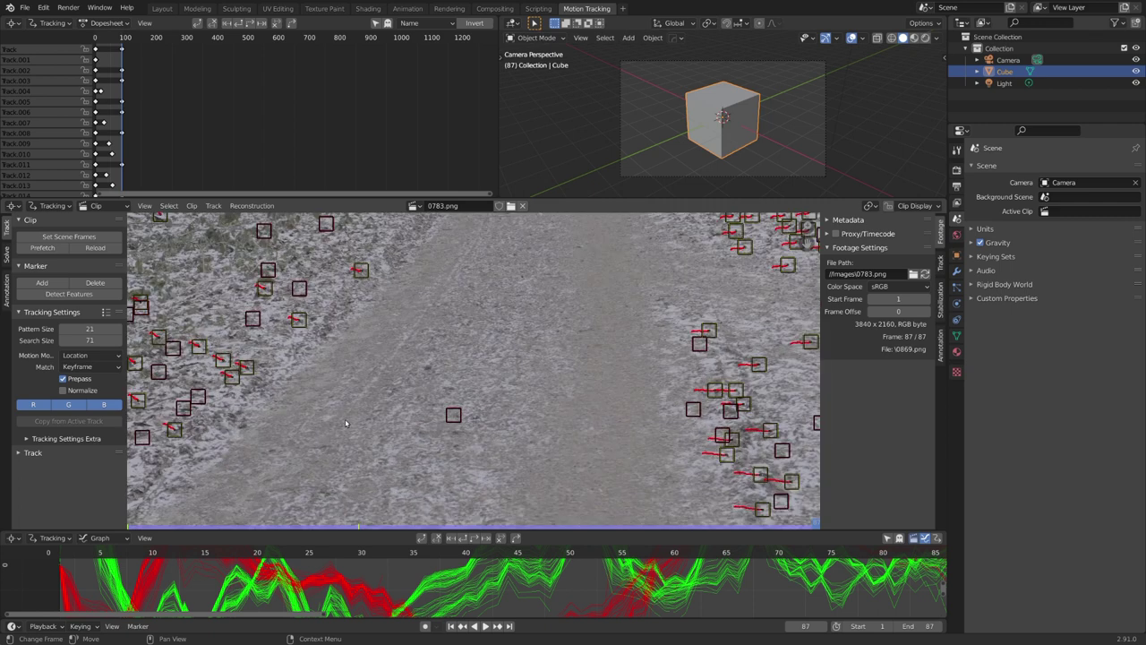
scroll(349, 421, "down", 1)
scroll(269, 376, "down", 1)
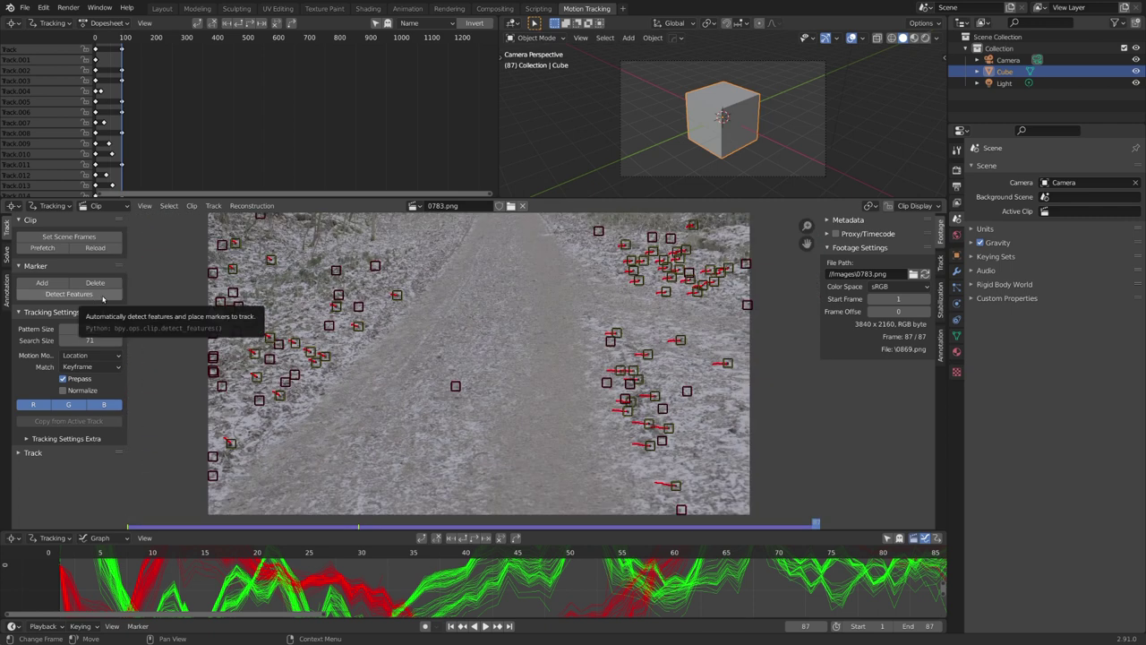
middle_click_drag(392, 362, 369, 363)
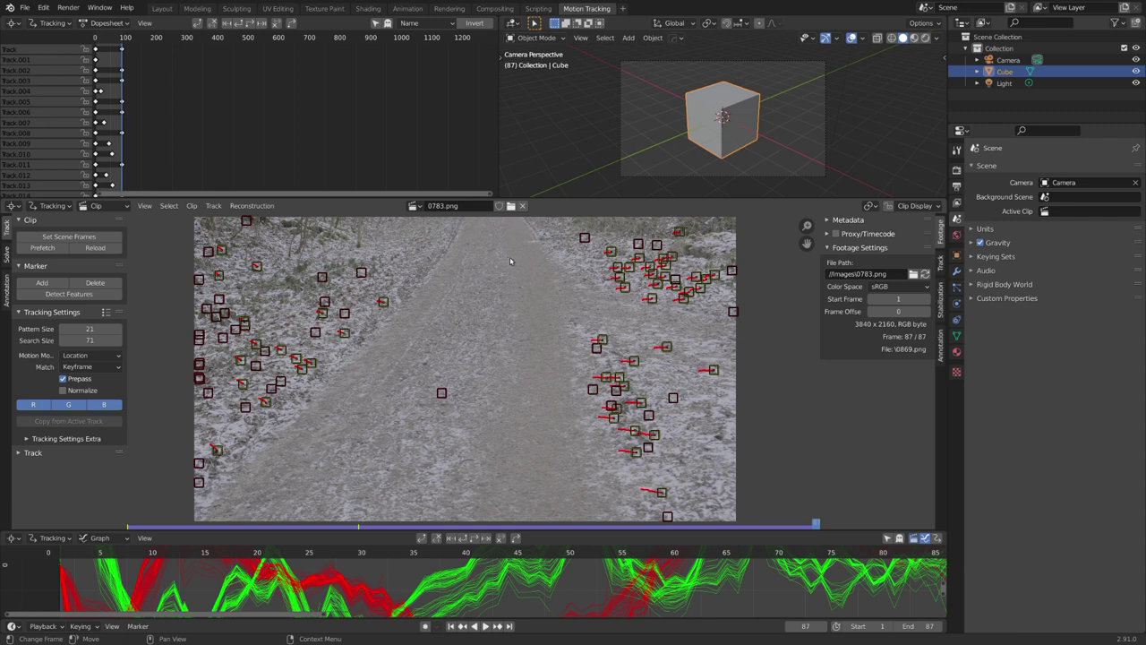
mouse_move(507, 258)
left_mouse_down()
mouse_move(426, 313)
mouse_move(356, 416)
mouse_move(333, 506)
mouse_move(462, 507)
mouse_move(518, 369)
mouse_move(507, 253)
left_mouse_up()
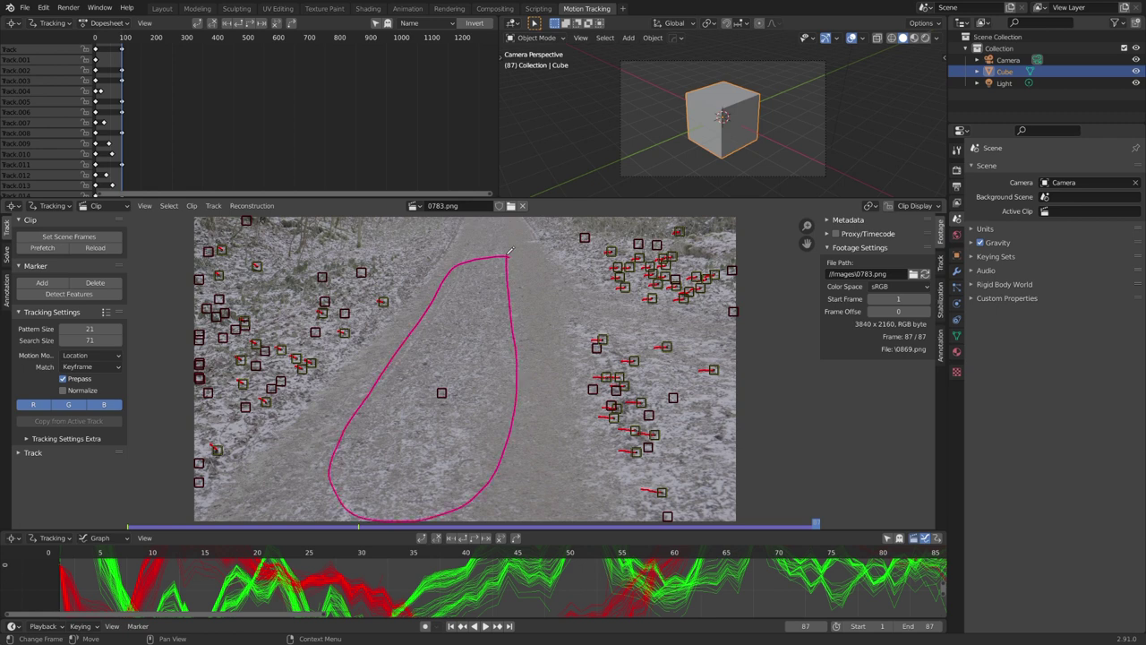
Step: Detect features inside the annotated path area and enlarge the new markers
left_click(69, 293)
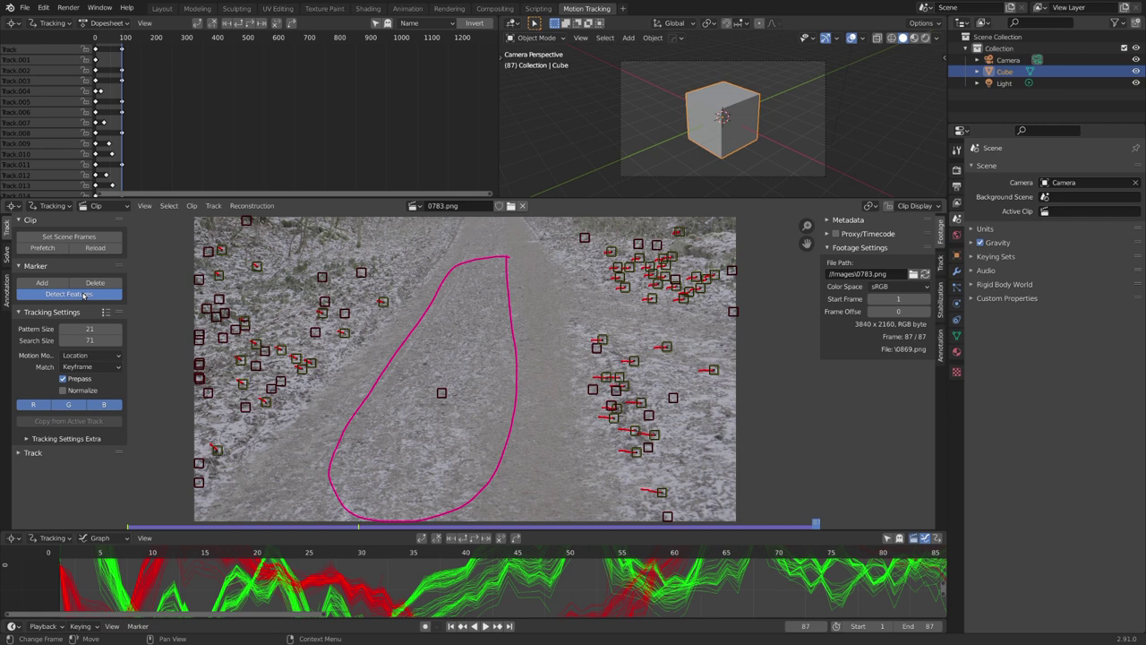
left_click(235, 479)
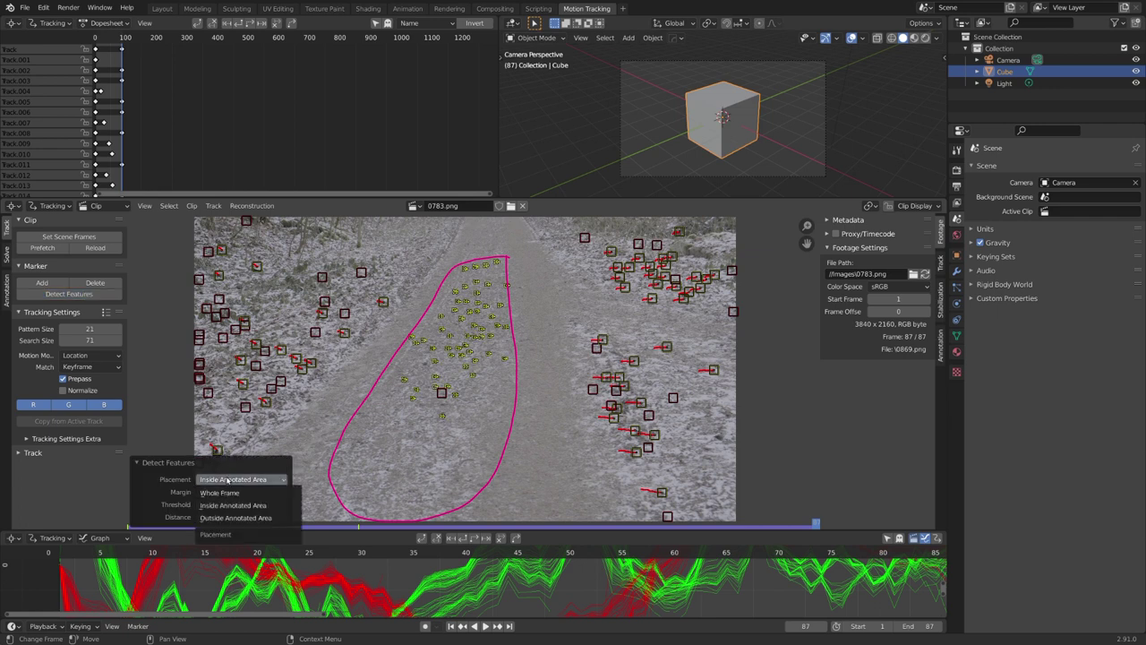
left_click(259, 507)
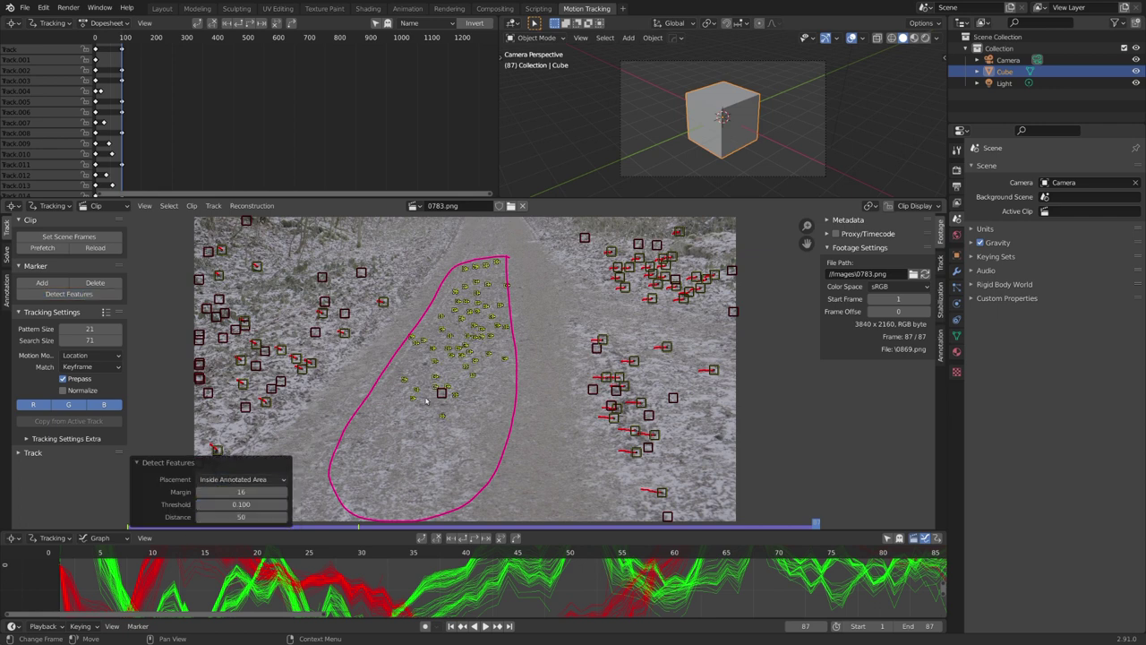
scroll(449, 408, "up", 1)
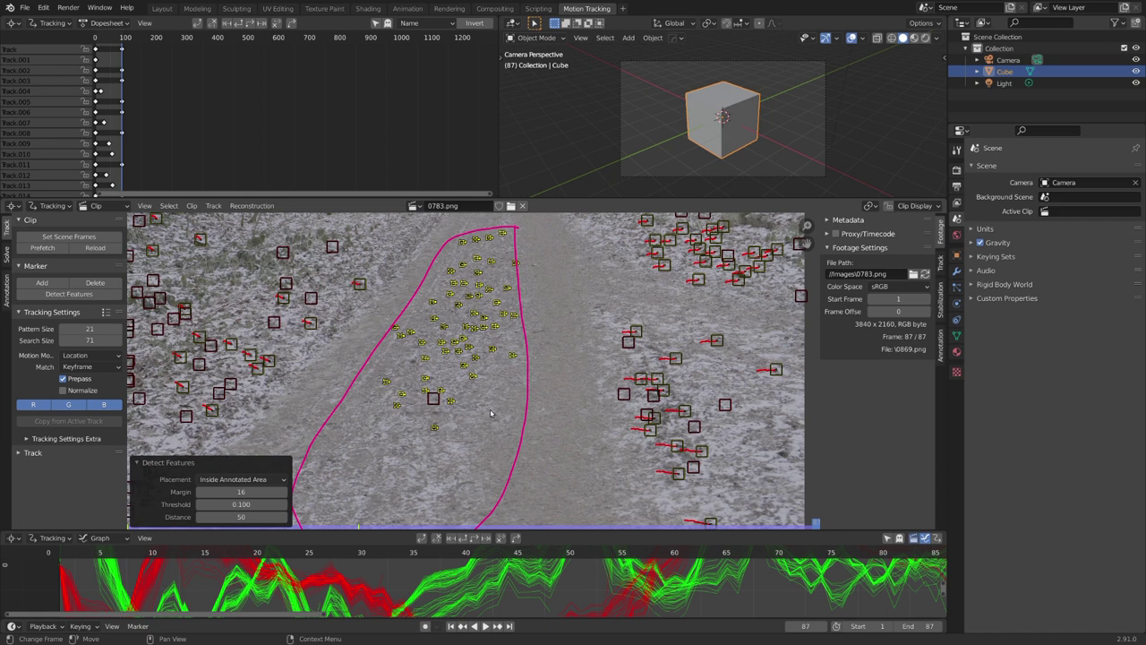
scroll(491, 413, "down", 1)
scroll(491, 413, "down", 1)
key("s")
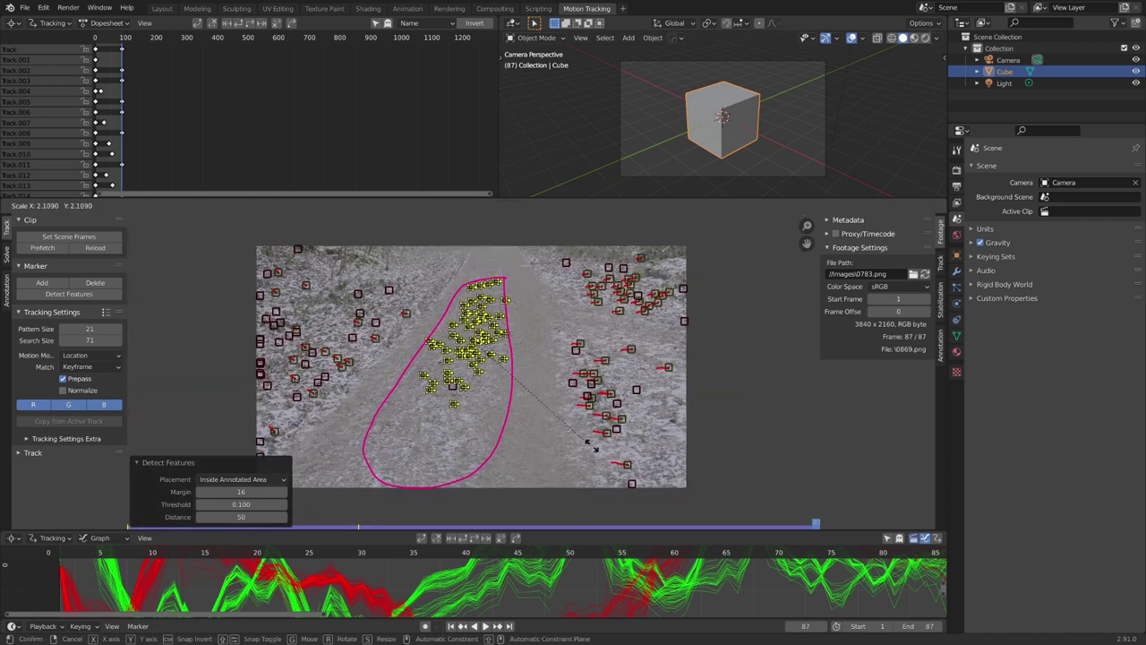
left_click(594, 422)
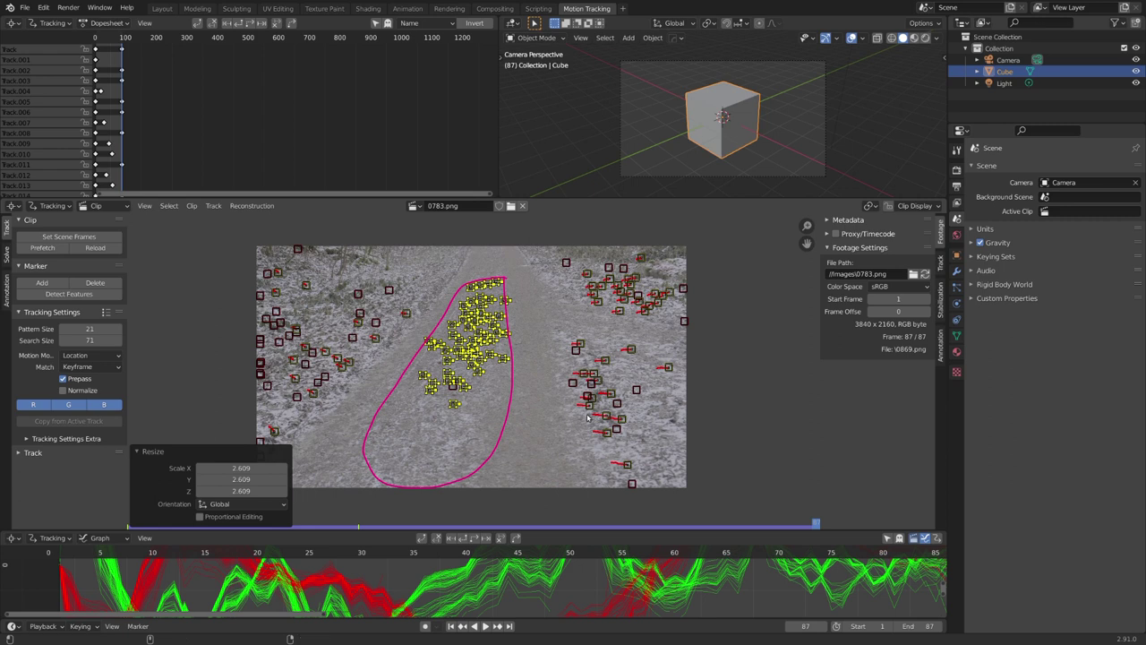
Step: Scrub from the first frame to the end of the clip to check the markers
key("shift+Left")
scroll(528, 372, "down", 1)
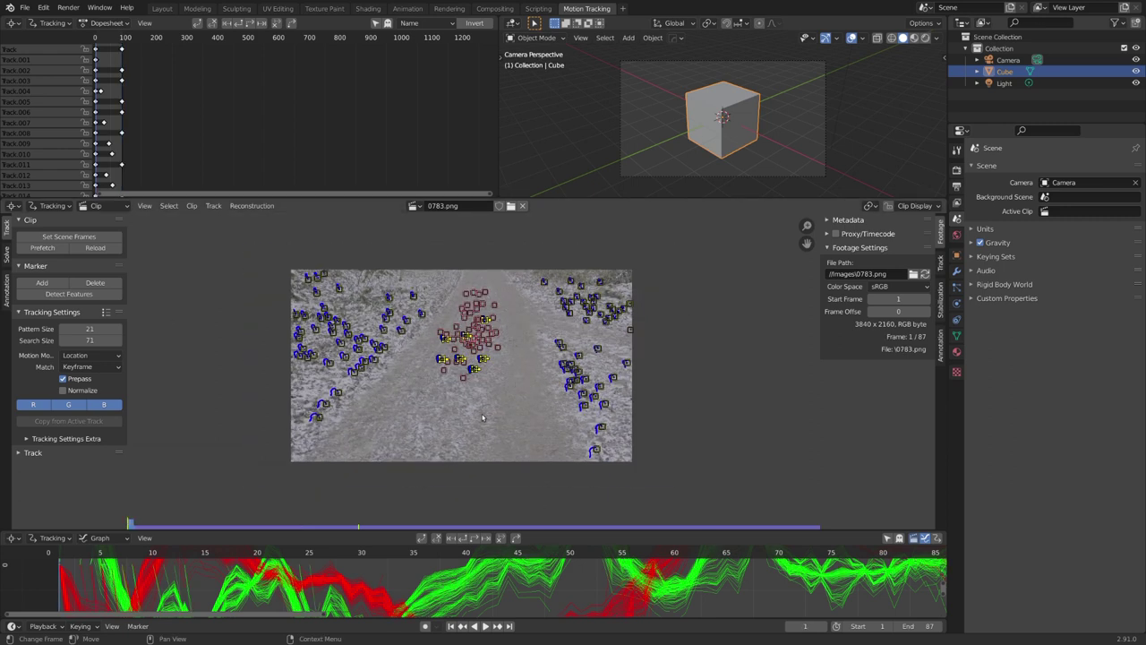
left_click_drag(537, 524, 811, 537)
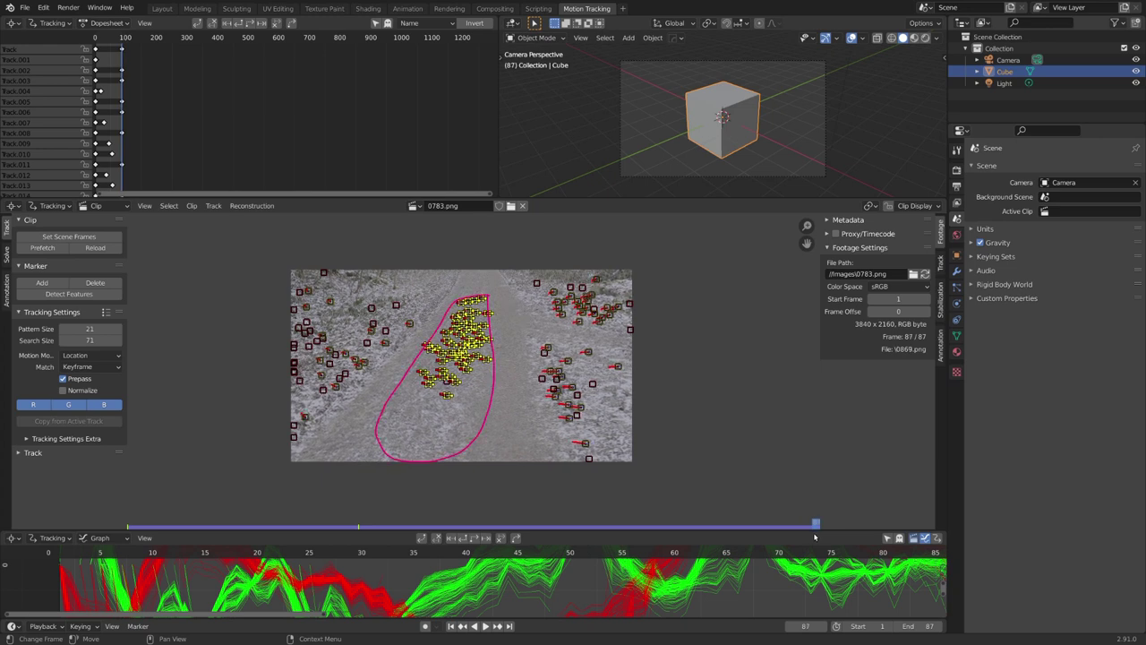
scroll(508, 432, "up", 1)
scroll(507, 432, "up", 1)
Step: Delete the outline's annotation layer and return to the first frame
left_click(941, 349)
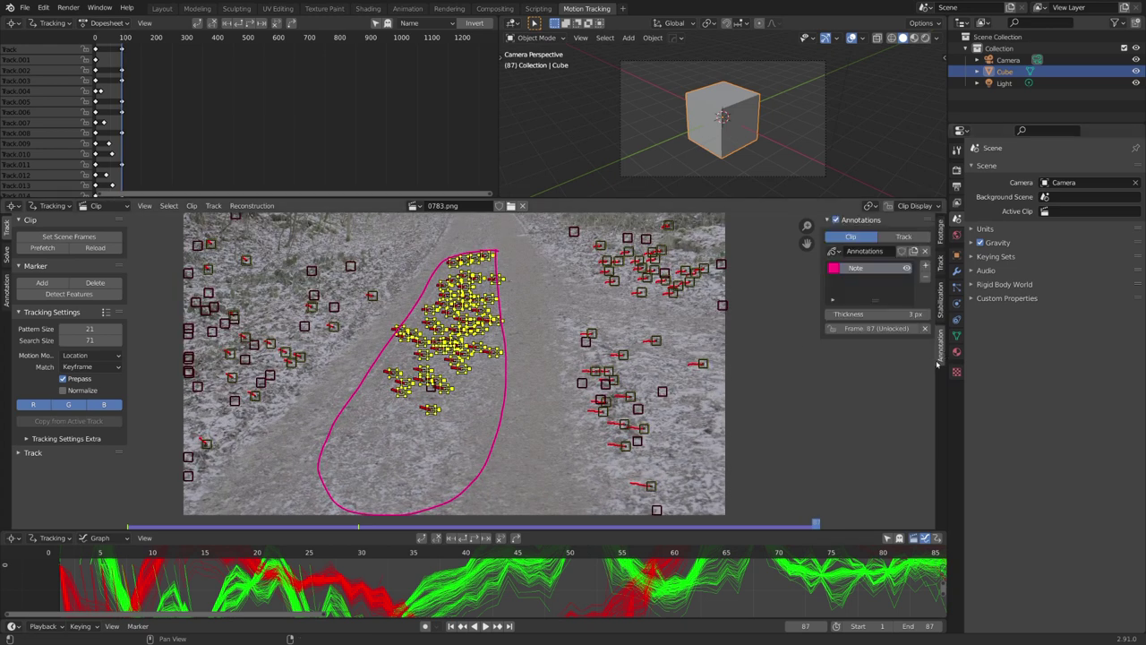
left_click(924, 279)
key("shift+Left")
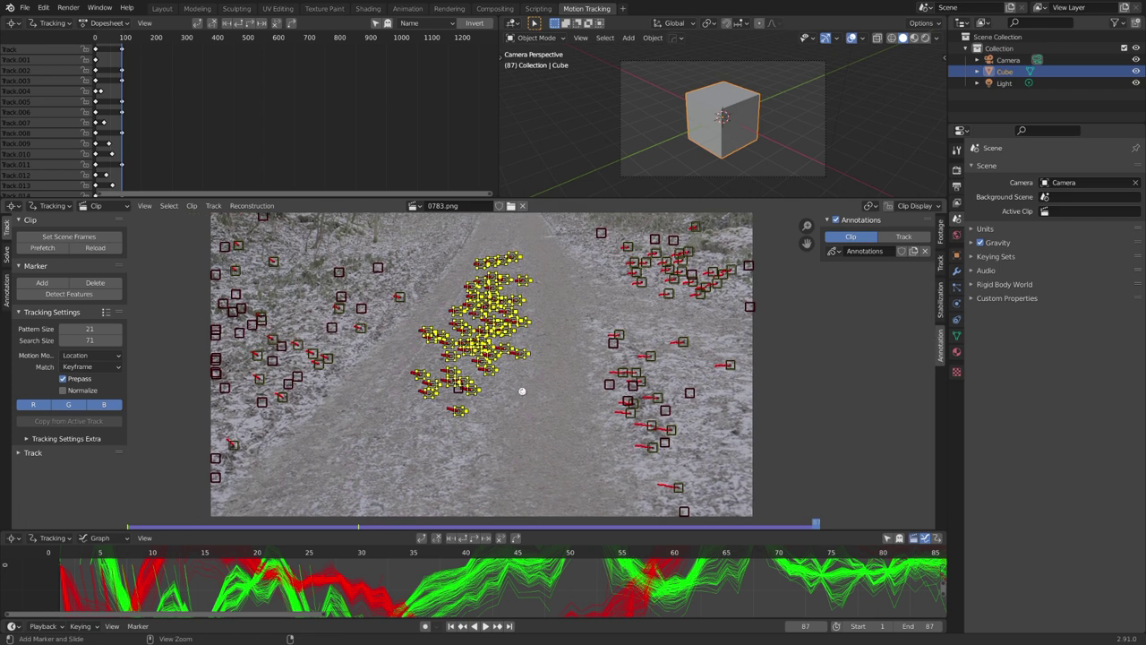
Step: Solve camera motion refining Focal Length, getting 0.55 px error and 52.38 mm
left_click(6, 254)
key("ctrl+s")
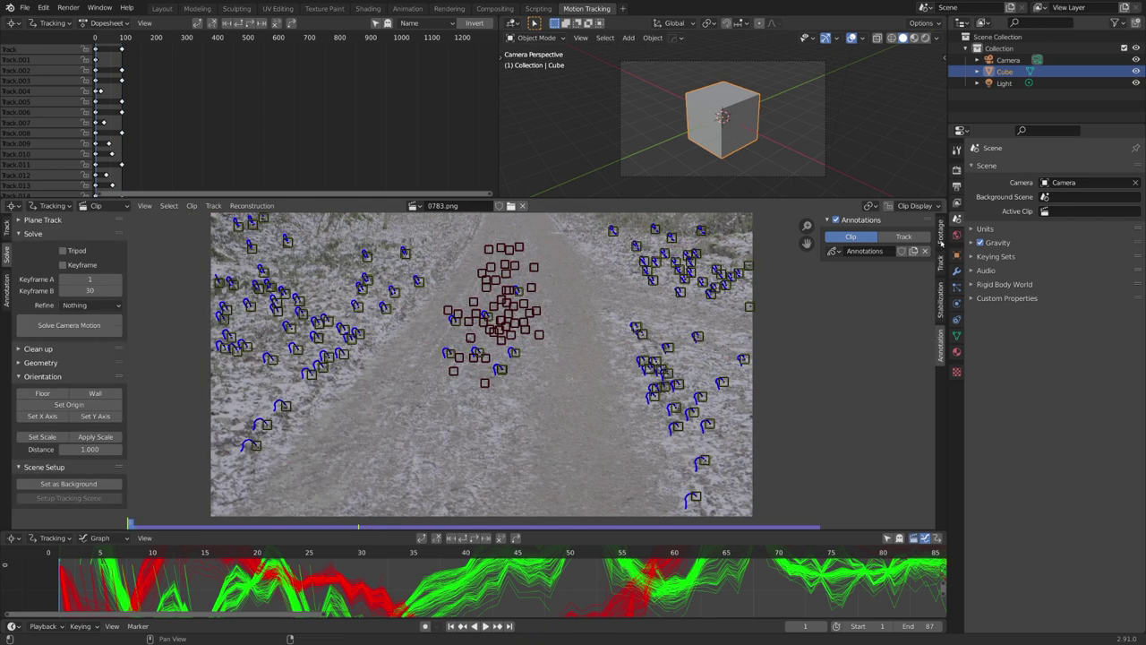
left_click(940, 259)
left_click(838, 381)
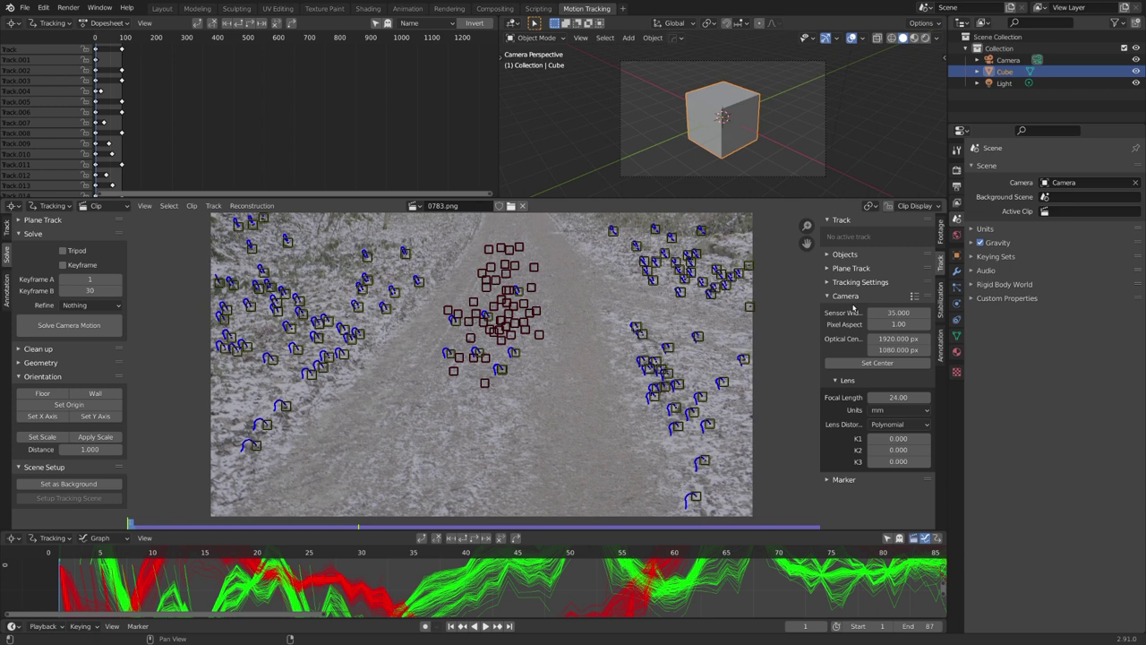
left_click(89, 305)
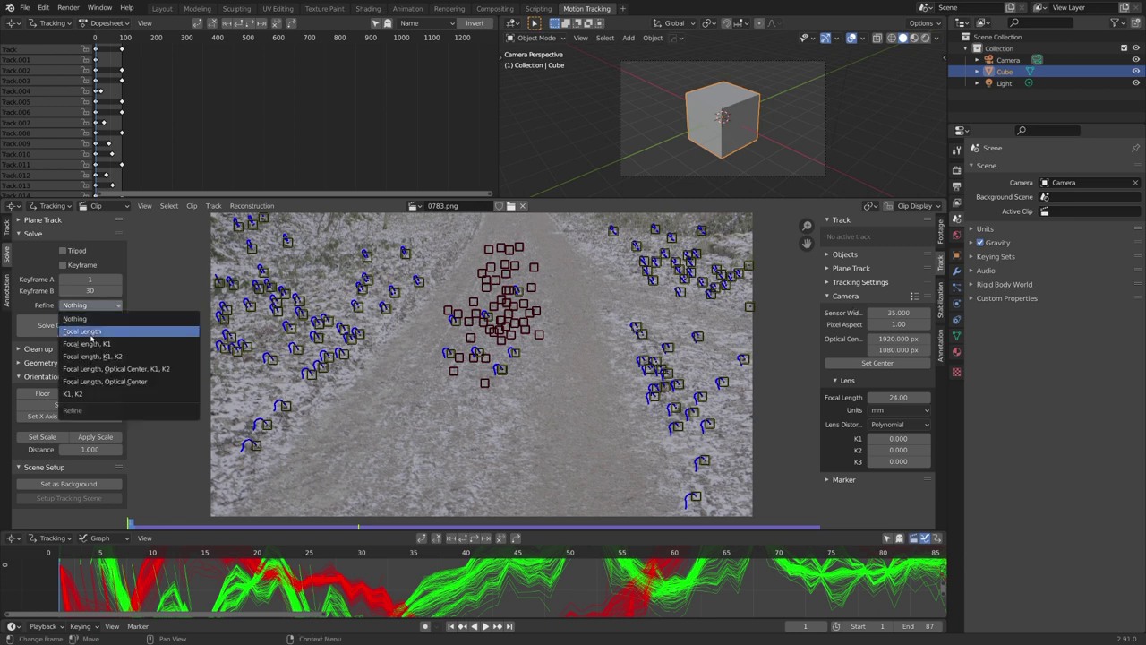
left_click(78, 333)
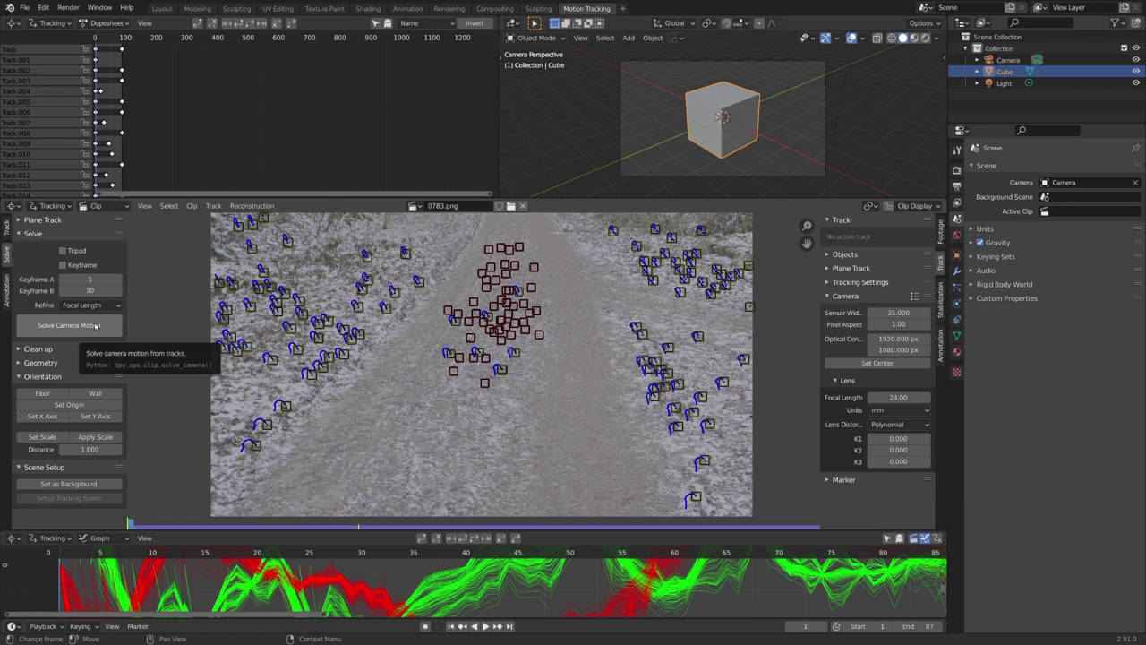
left_click(96, 325)
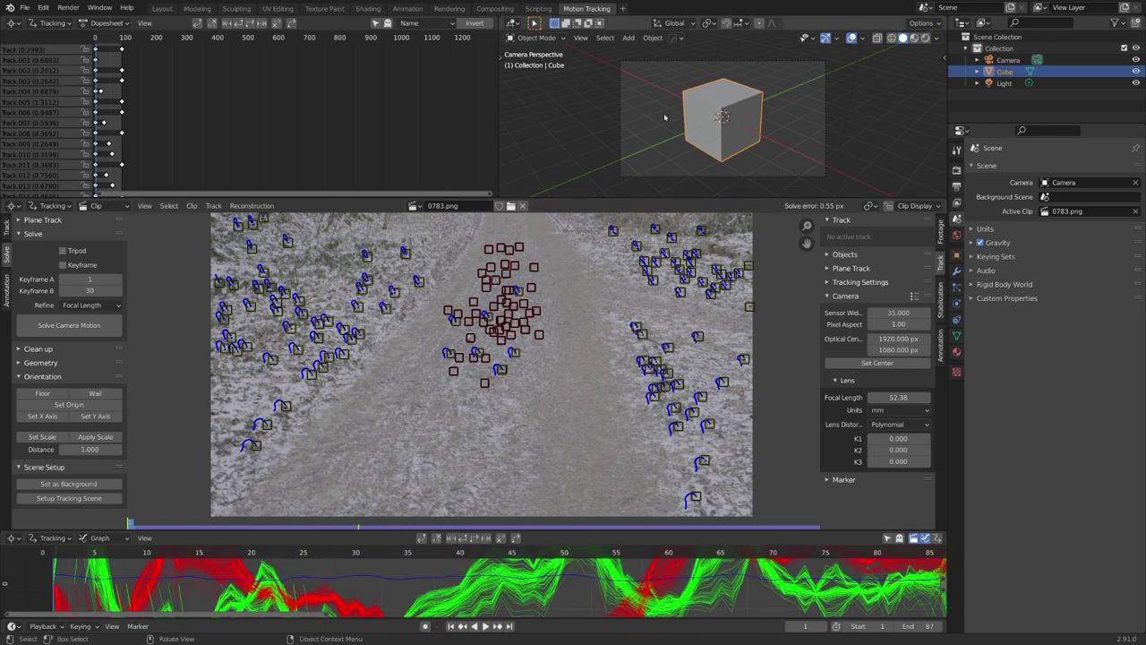
Step: Delete all default objects and set up the foreground/background tracking scene
key("a")
middle_click_drag(663, 113, 720, 132)
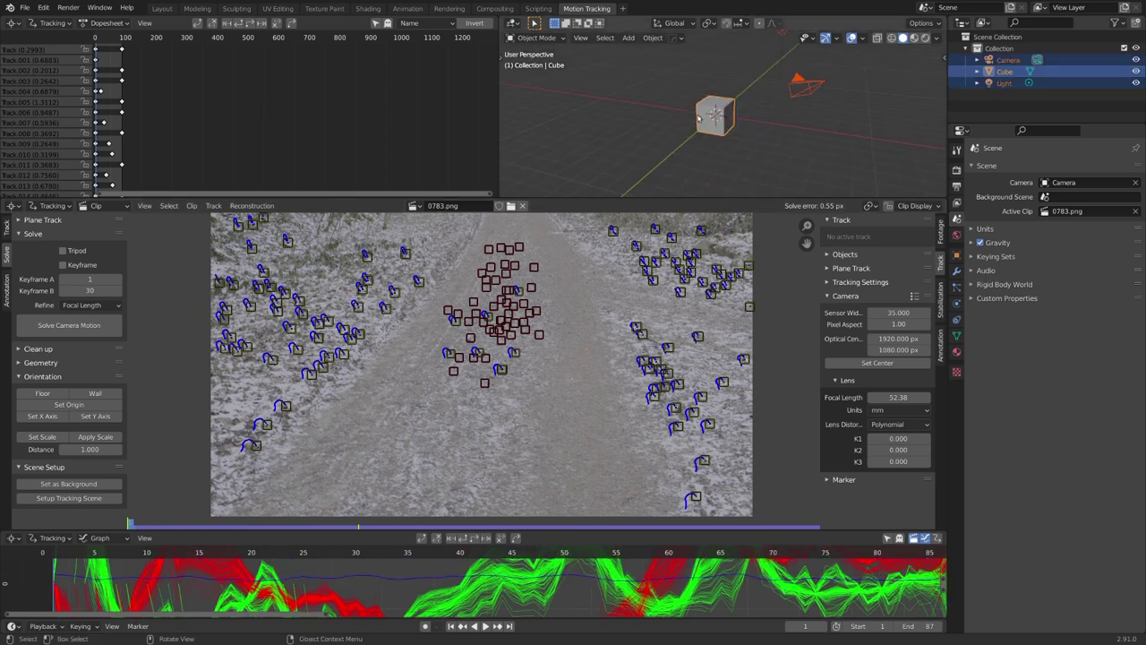
key("x")
left_click(720, 132)
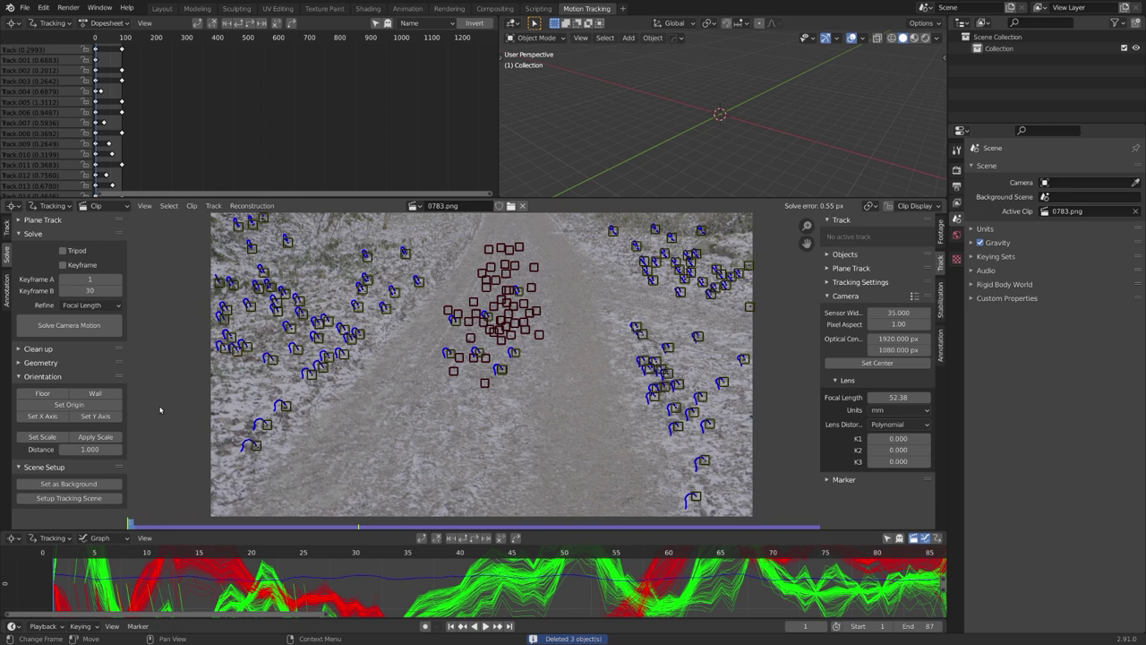
left_click(92, 500)
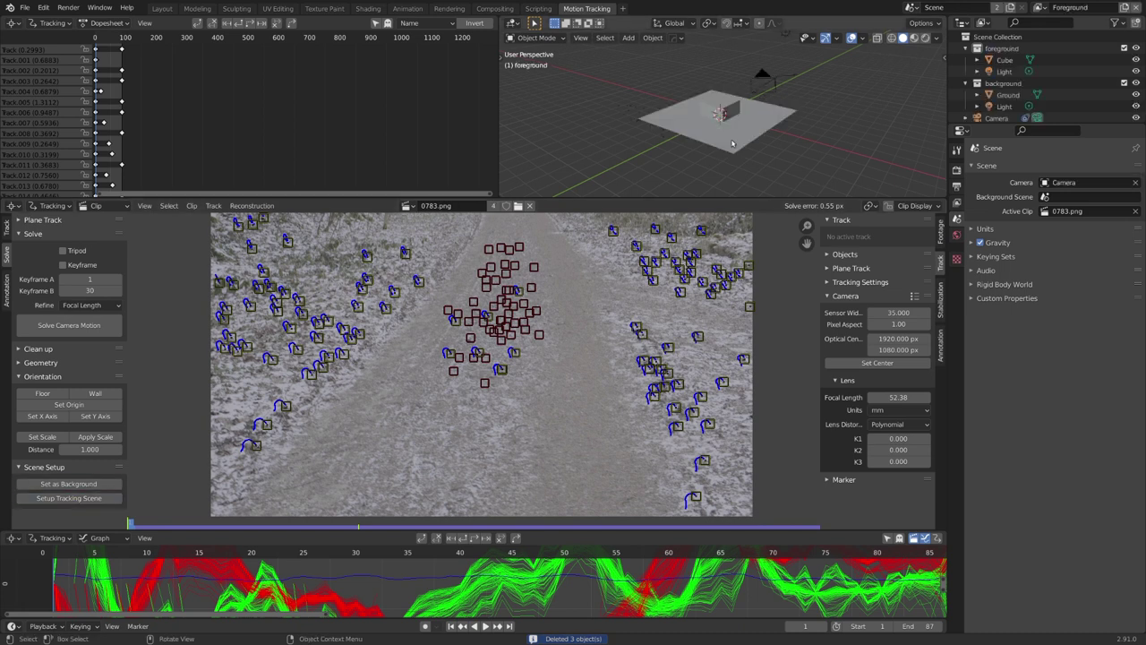
Step: Look through the scene camera and play the tracked footage, then stop
key("KP_0")
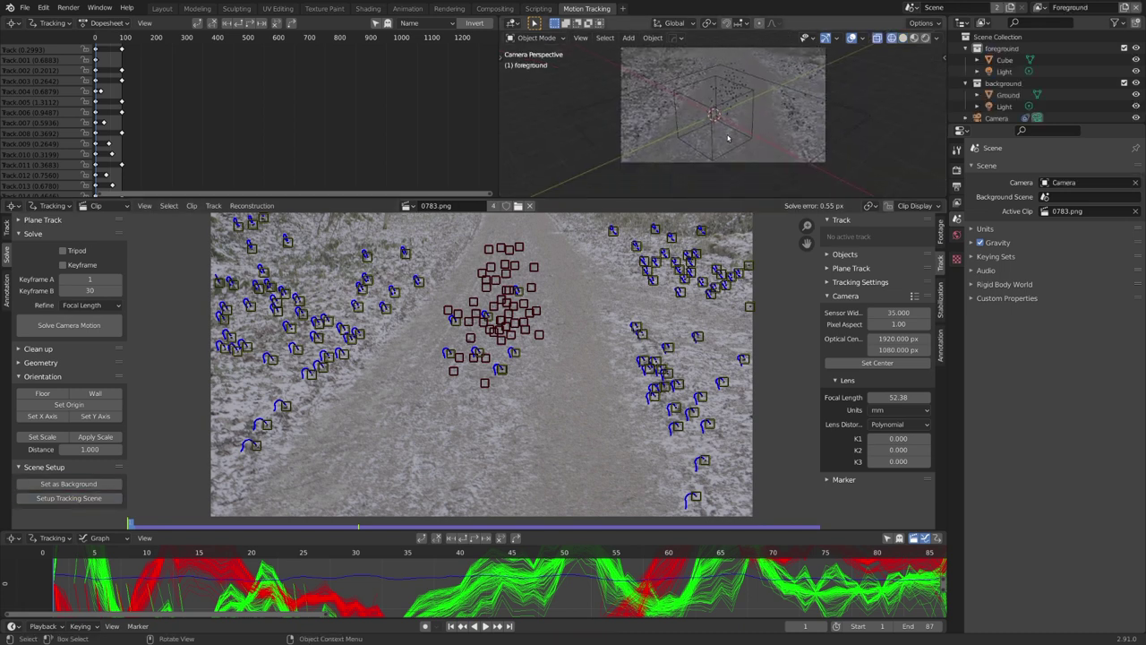
scroll(727, 144, "up", 1)
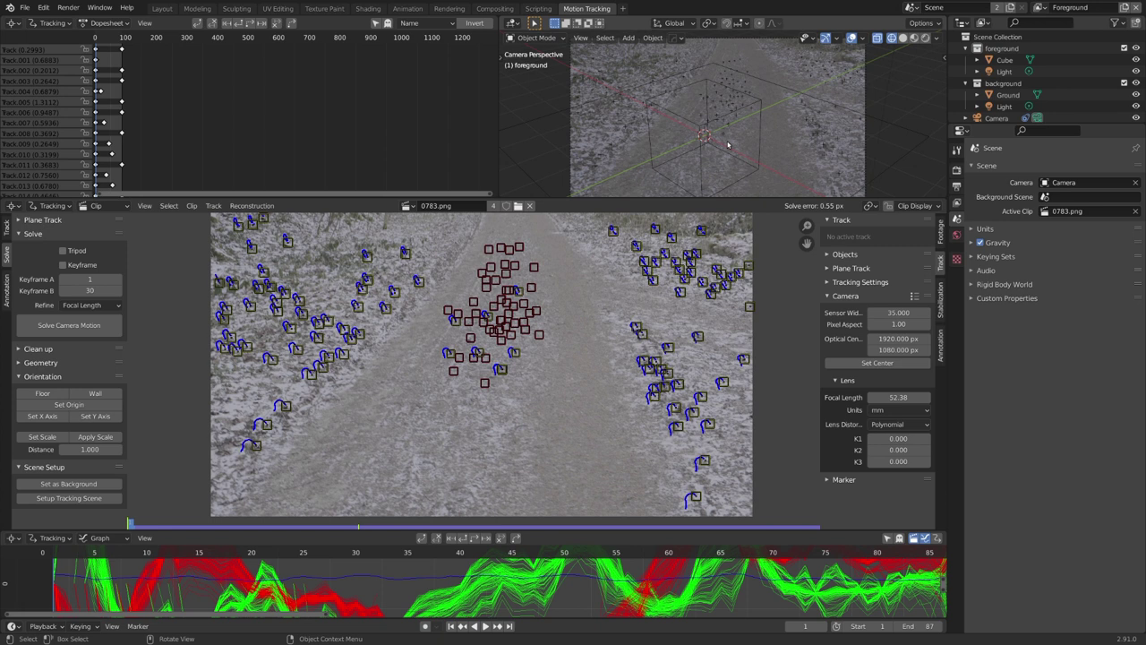
key("space")
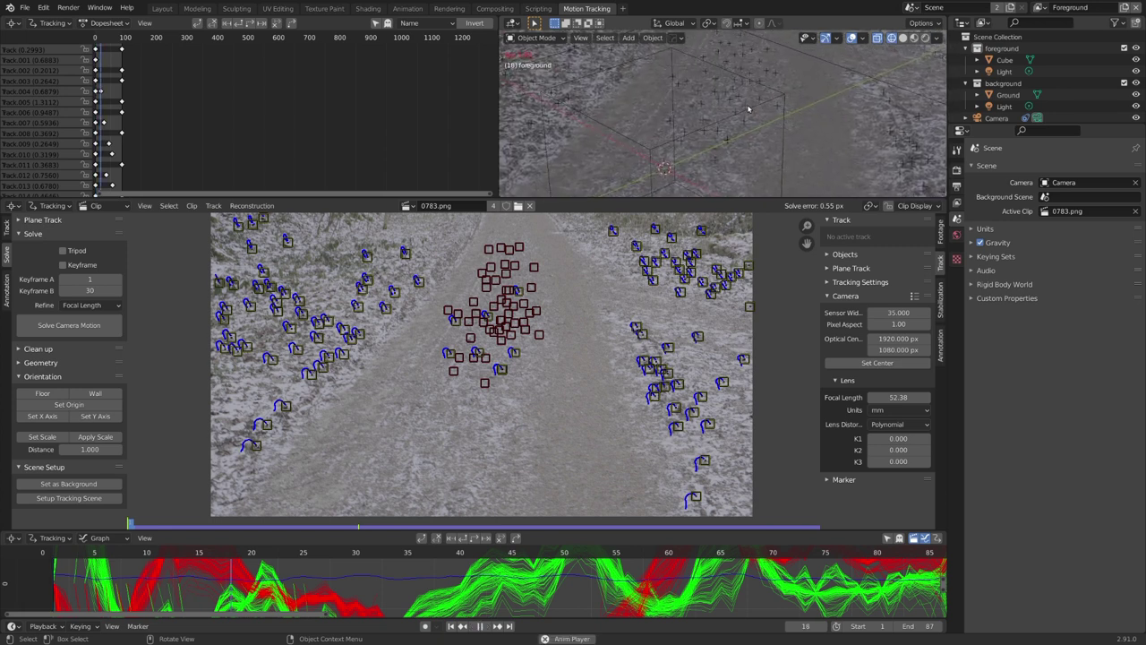
key("Escape")
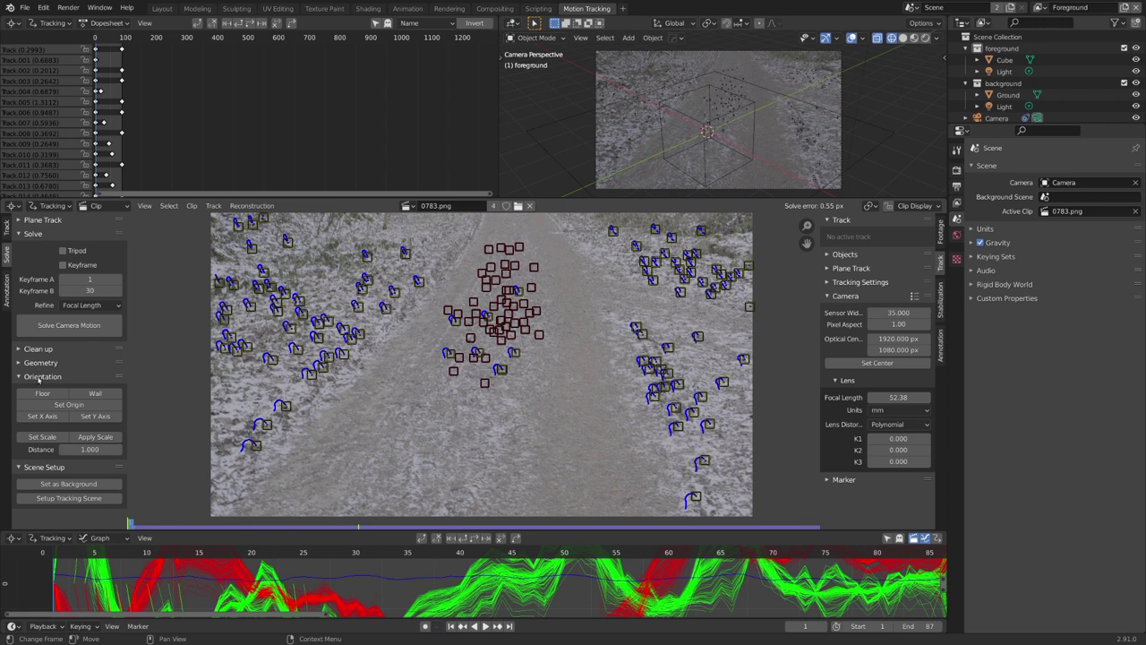
Step: Set the scene origin at a central path track
left_click(499, 285)
scroll(499, 285, "up", 2)
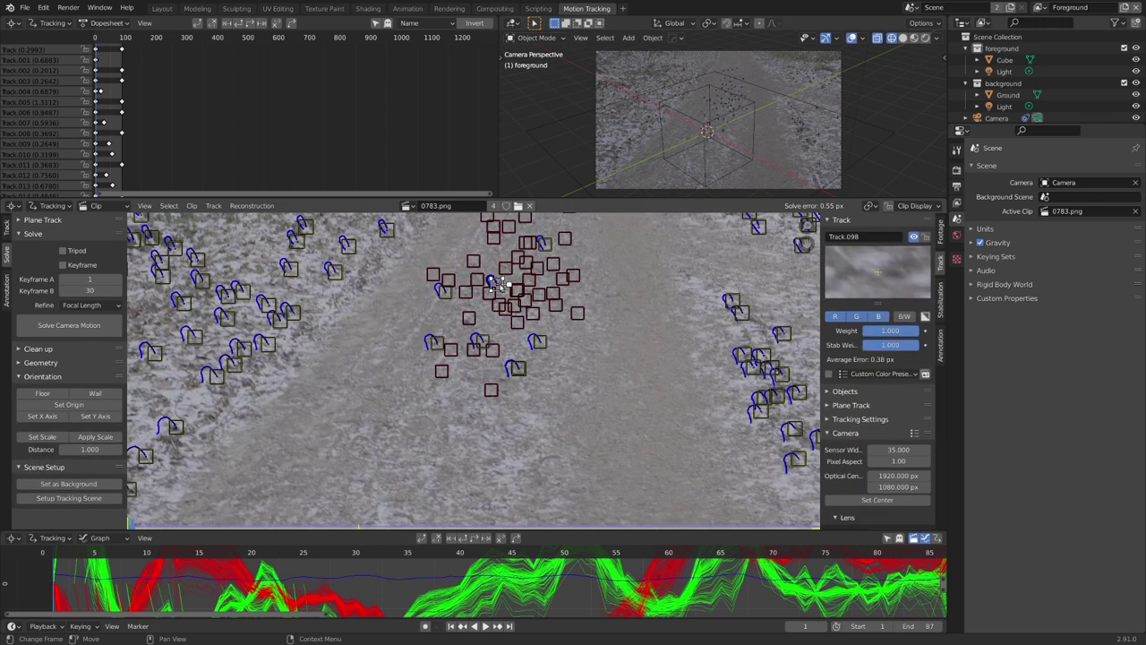
middle_click_drag(500, 285, 491, 343)
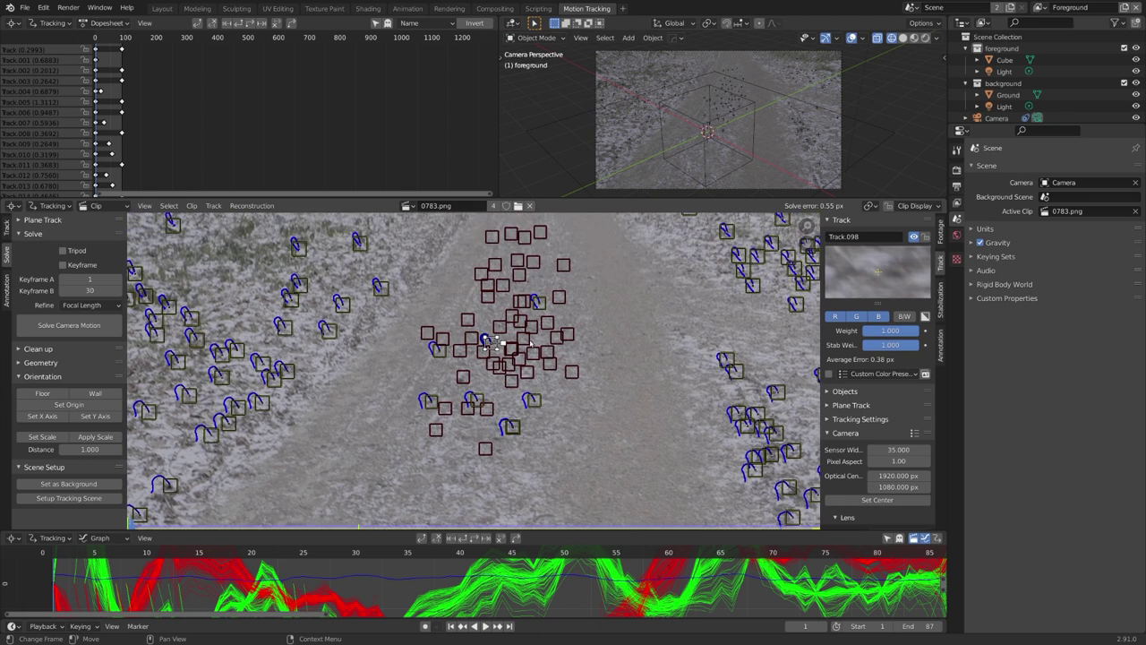
left_click(109, 405)
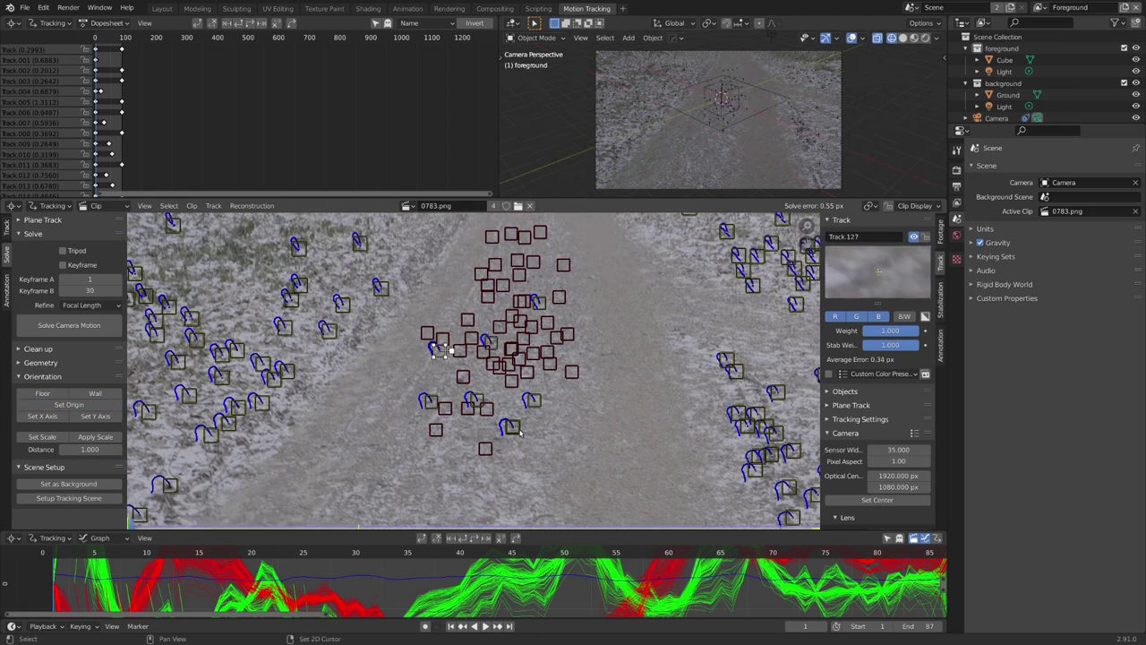
Step: Set the scene scale from two selected tracks
left_click(442, 345)
left_click(510, 426, "shift")
scroll(506, 426, "down", 1)
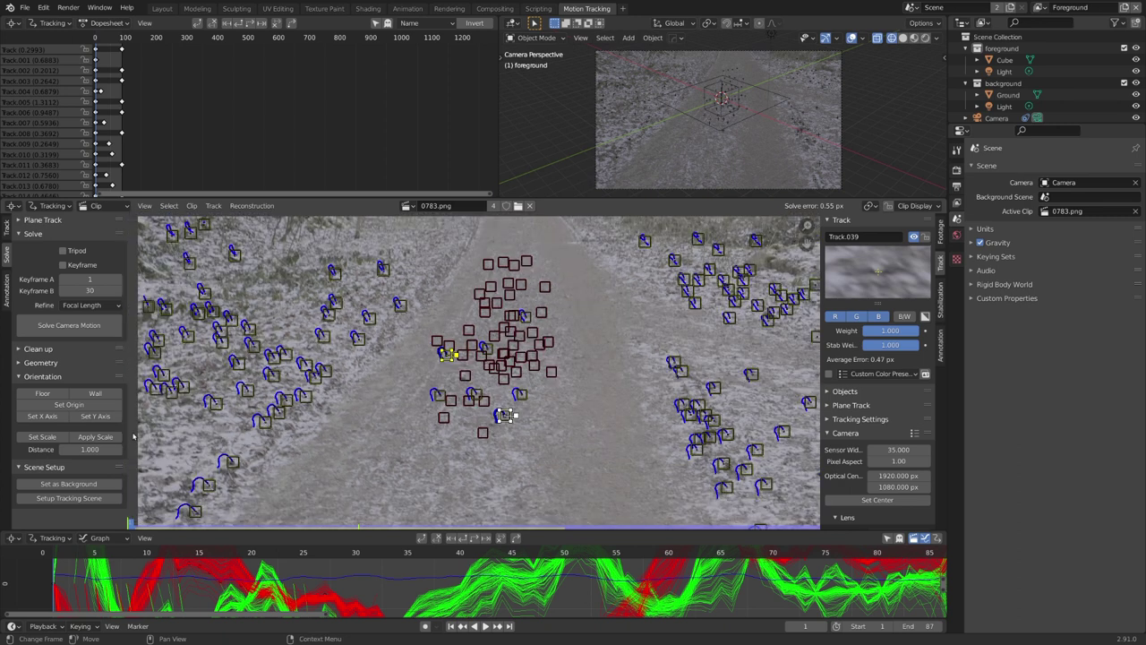
left_click(49, 437)
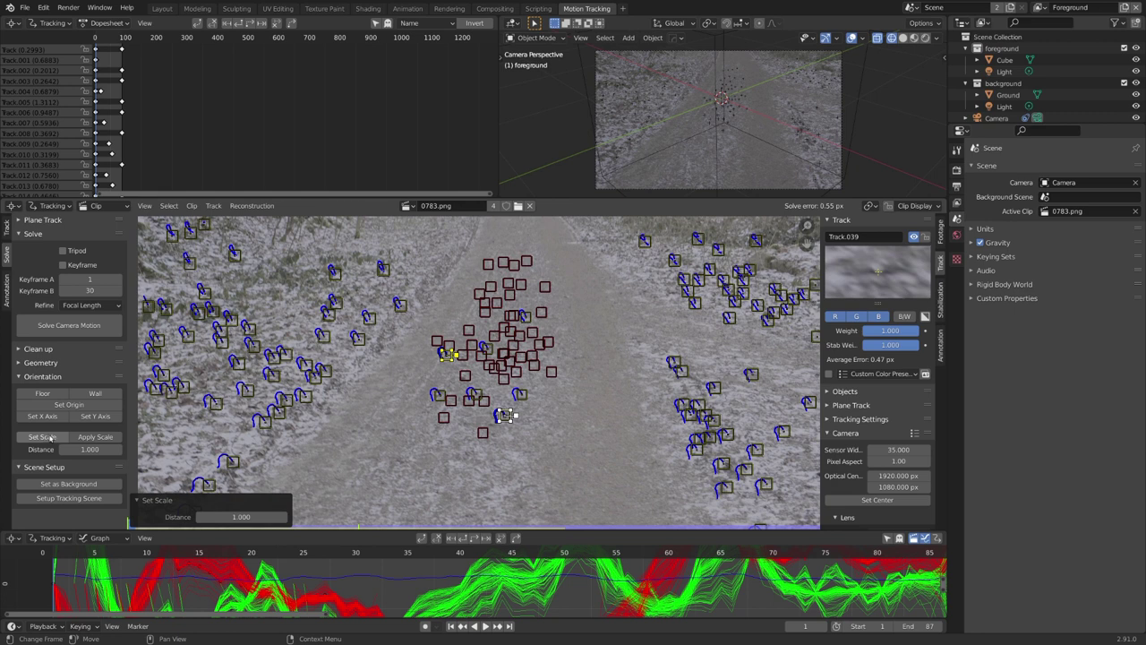
Step: Delete the cube and shrink the ground plane to a small square
scroll(717, 116, "down", 3)
key("x")
left_click(697, 107)
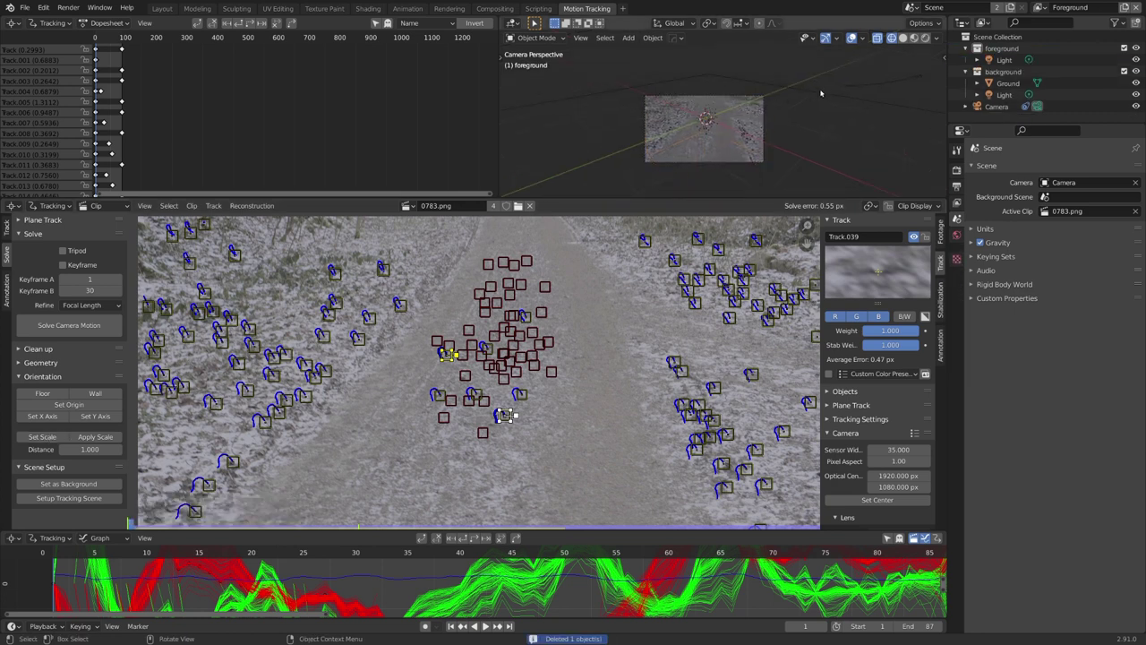
left_click(820, 93)
key("s")
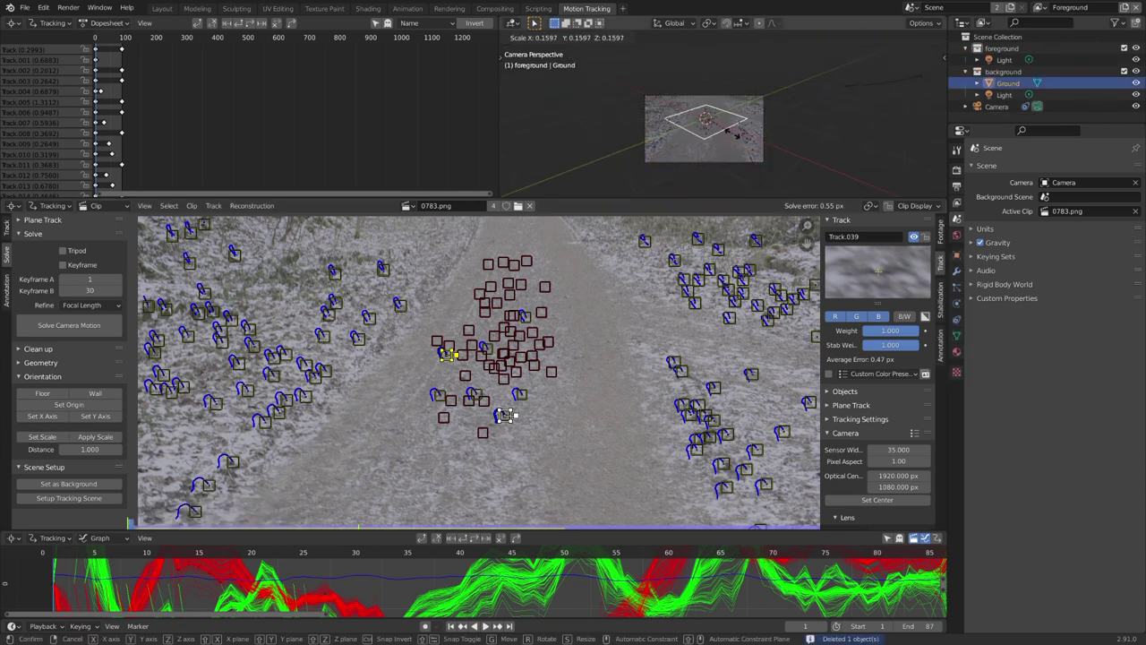
left_click(732, 132)
scroll(737, 143, "up", 2)
middle_click_drag(727, 148, 715, 109, "shift")
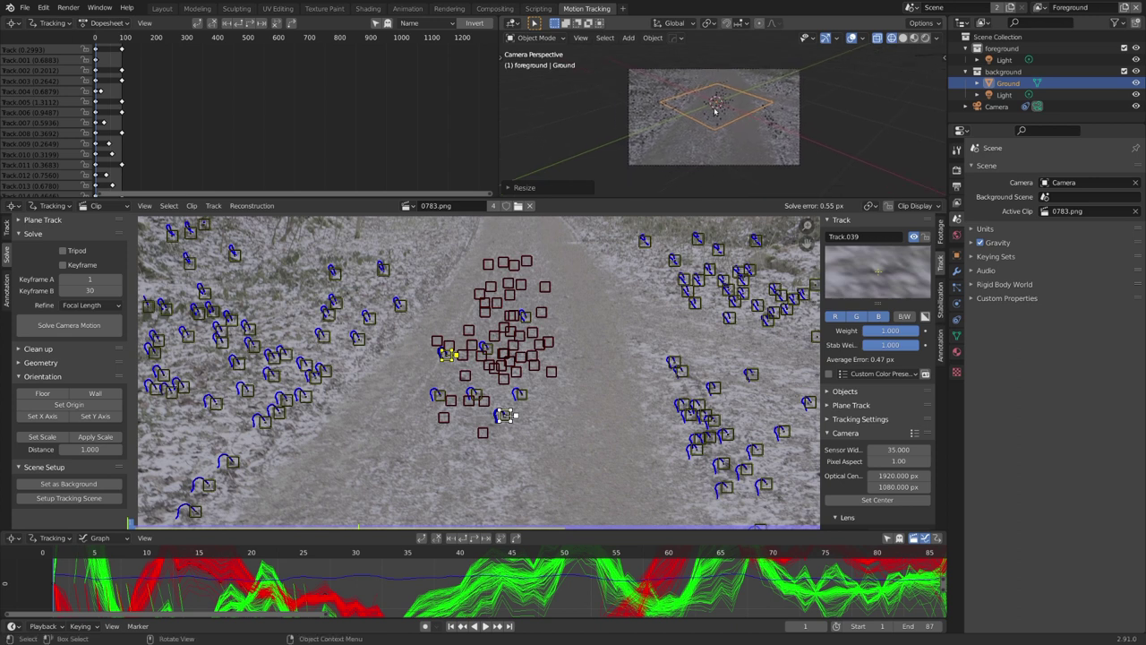
Step: Maximize the 3D view and play the tracked footage with the ground plane
key("ctrl")
key("ctrl+space")
key("Home")
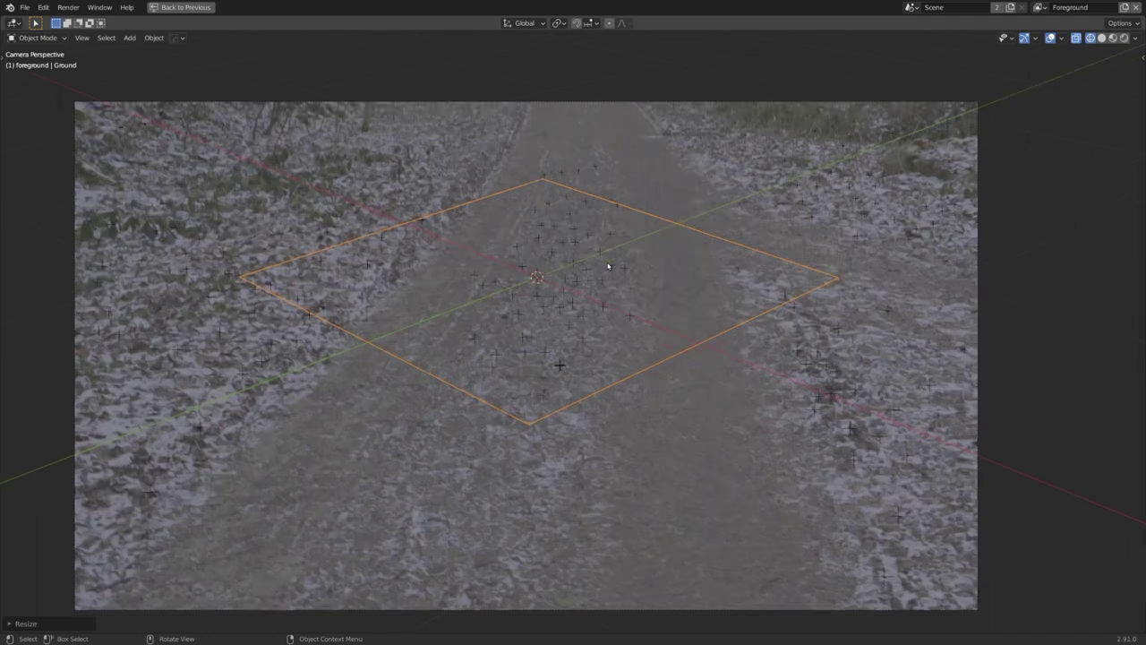
key("space")
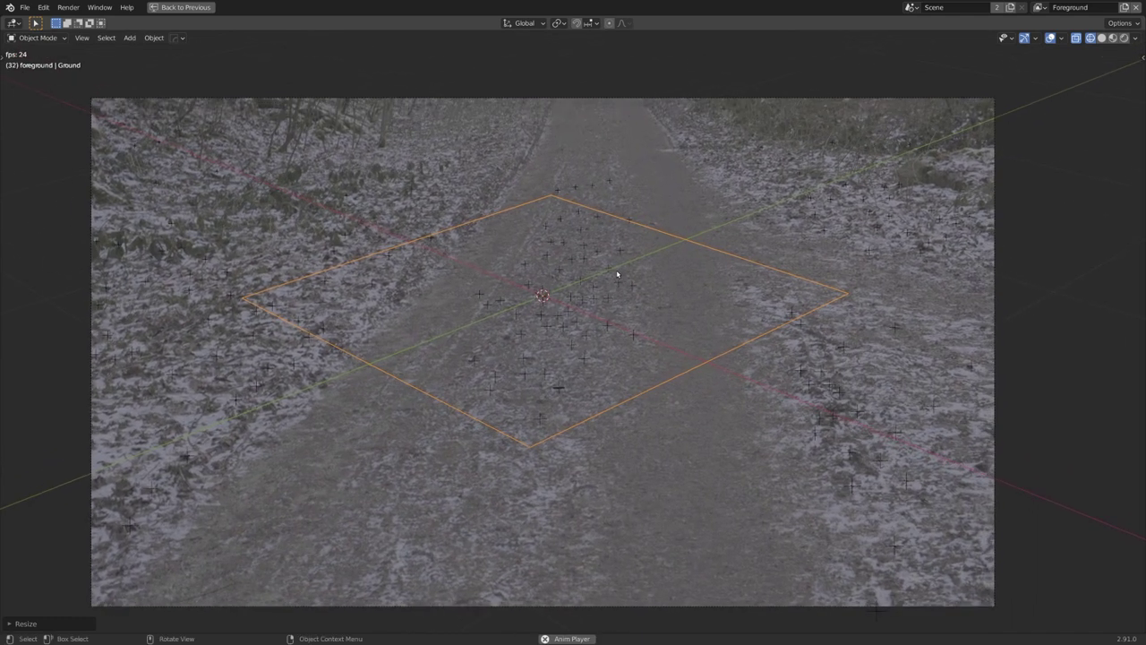
key("Escape")
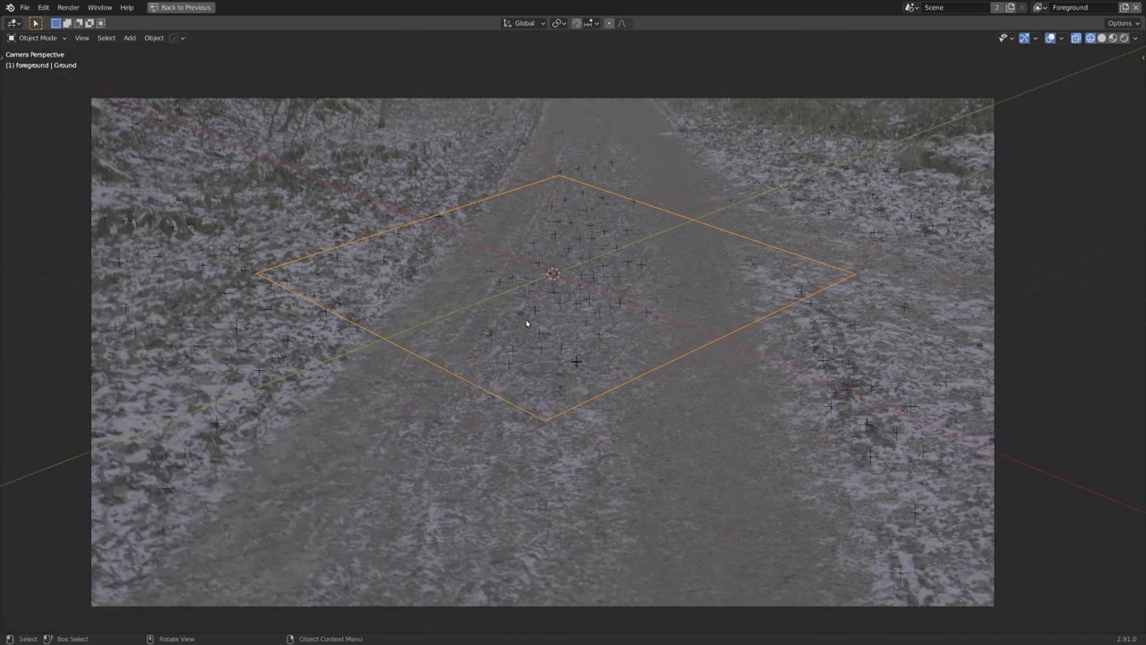
key("space")
key("space")
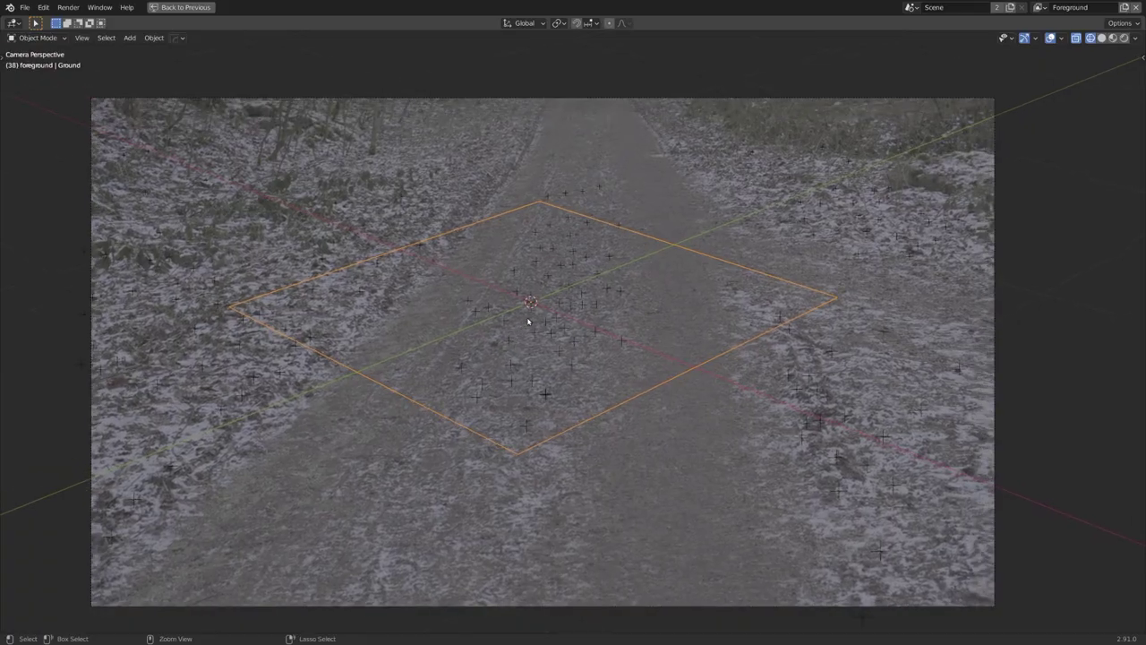
key("ctrl+space")
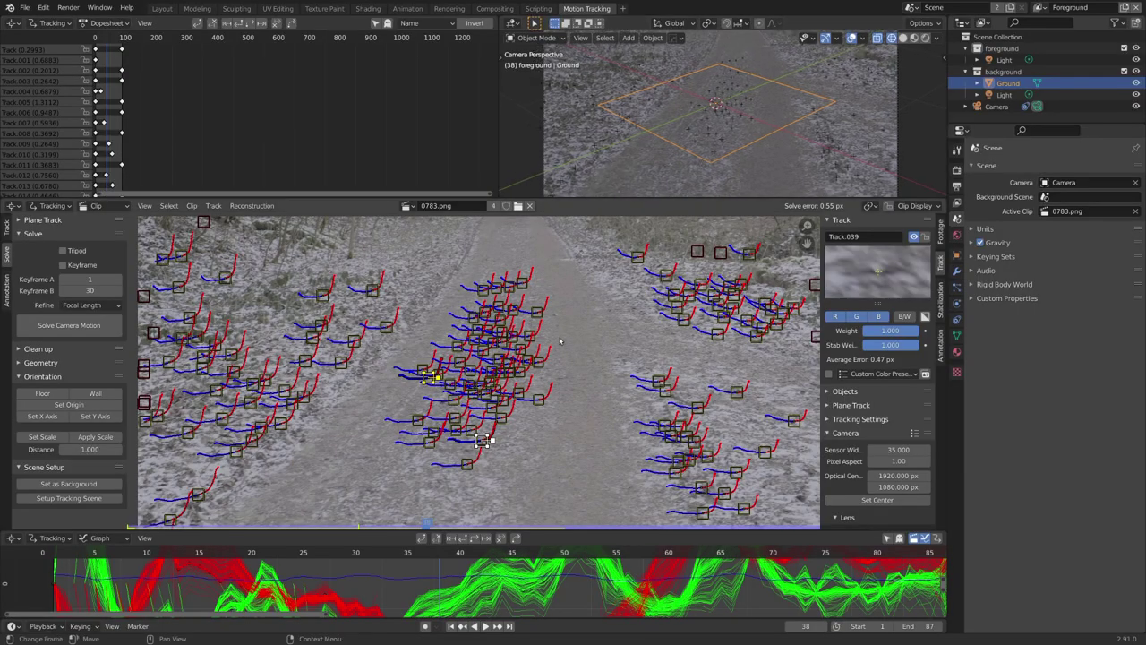
Step: Add Track.139 to the selection, try aligning the floor, then go to Layout
scroll(560, 340, "up", 2)
left_click(543, 305, "shift")
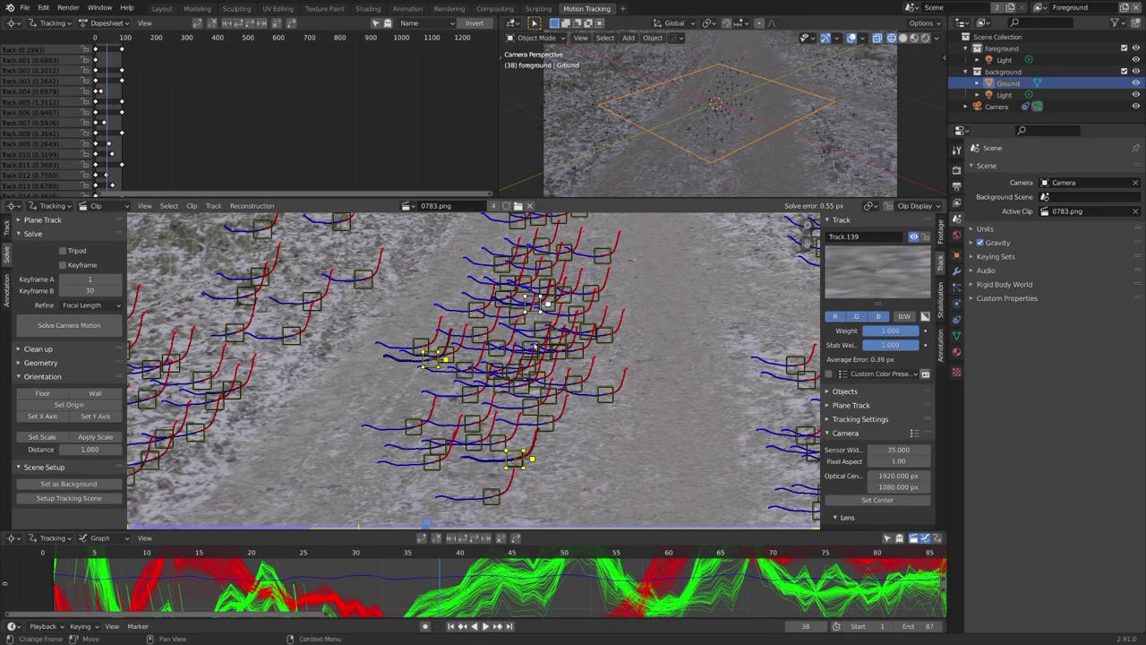
left_click(55, 393)
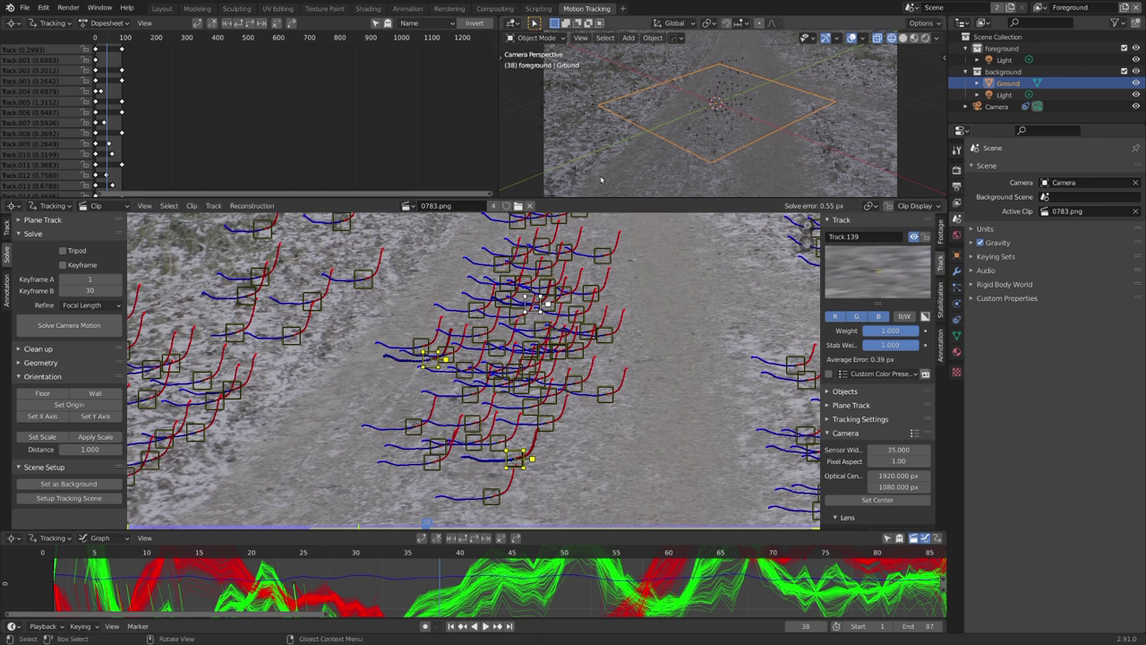
key("ctrl+Page_Down")
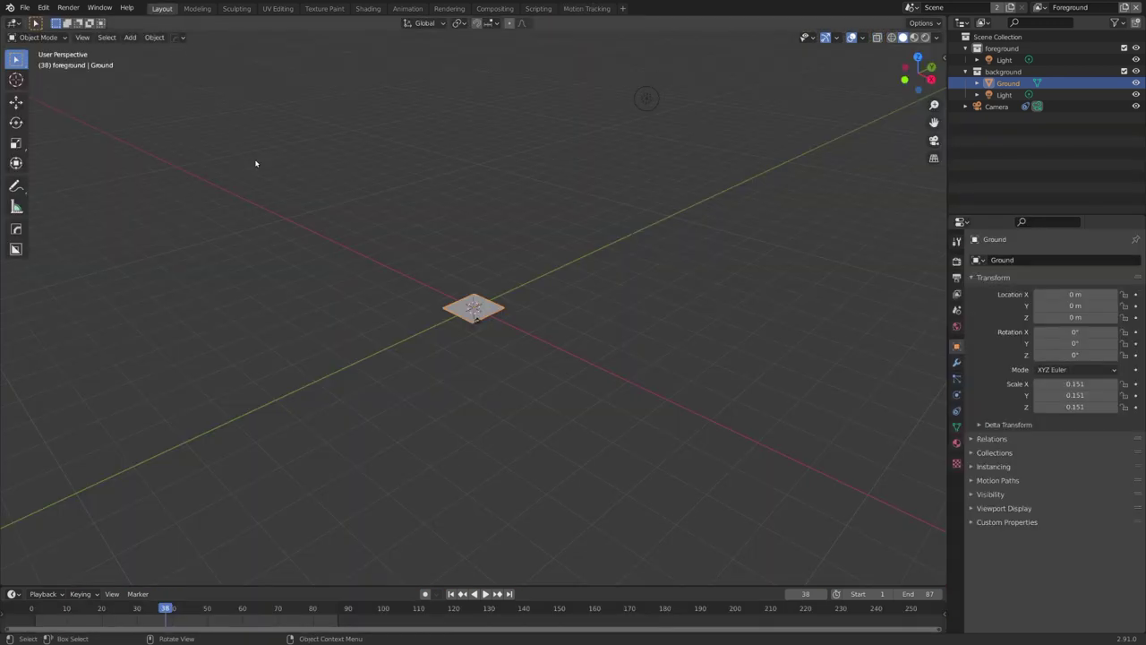
Step: View through the scene camera, framed to fit, and show the Ground plane as wireframe
key("KP_0")
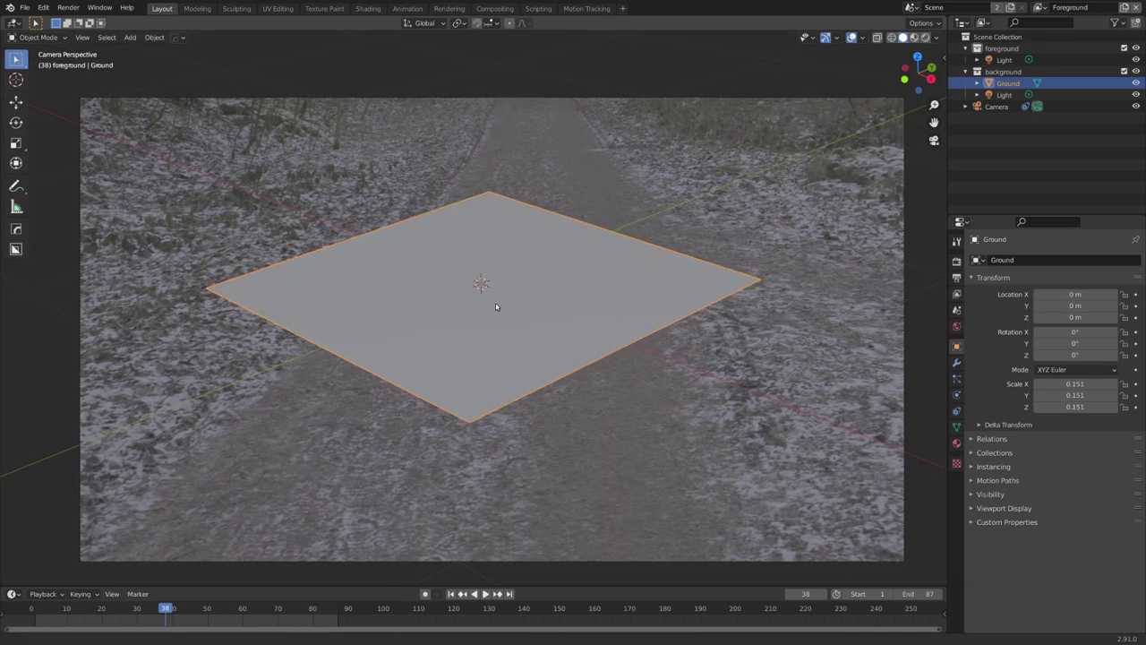
key("Home")
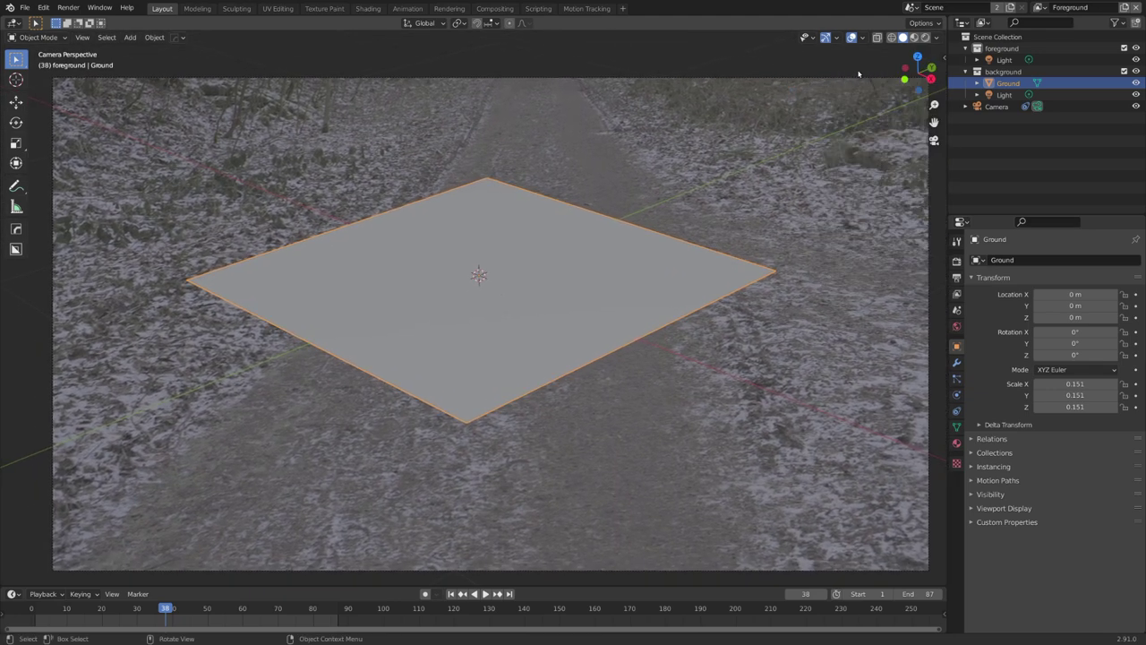
key("n")
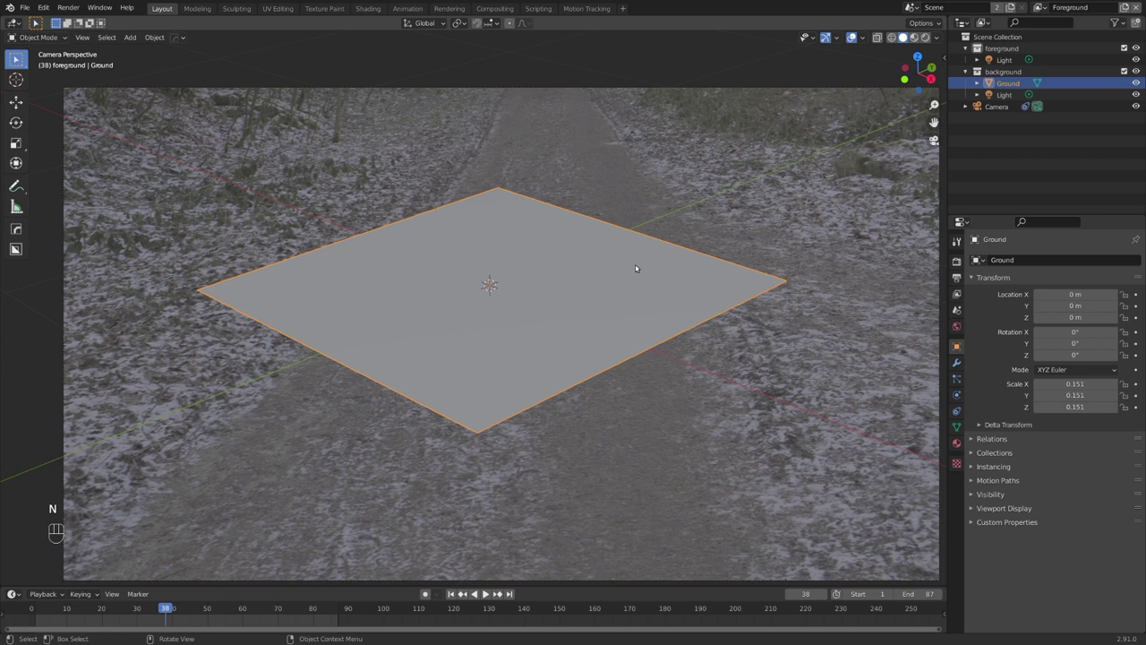
key("z")
Step: Turn on the Motion Tracking overlay, play to frame 45, and compare free and camera views
left_click(864, 37)
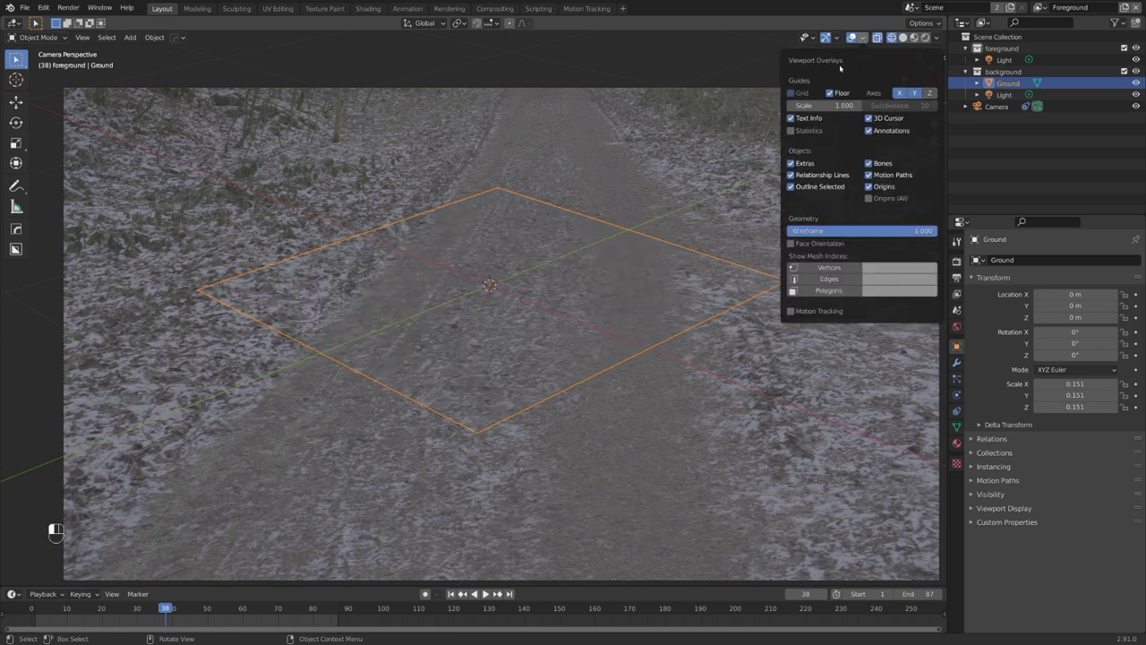
left_click(790, 311)
key("space")
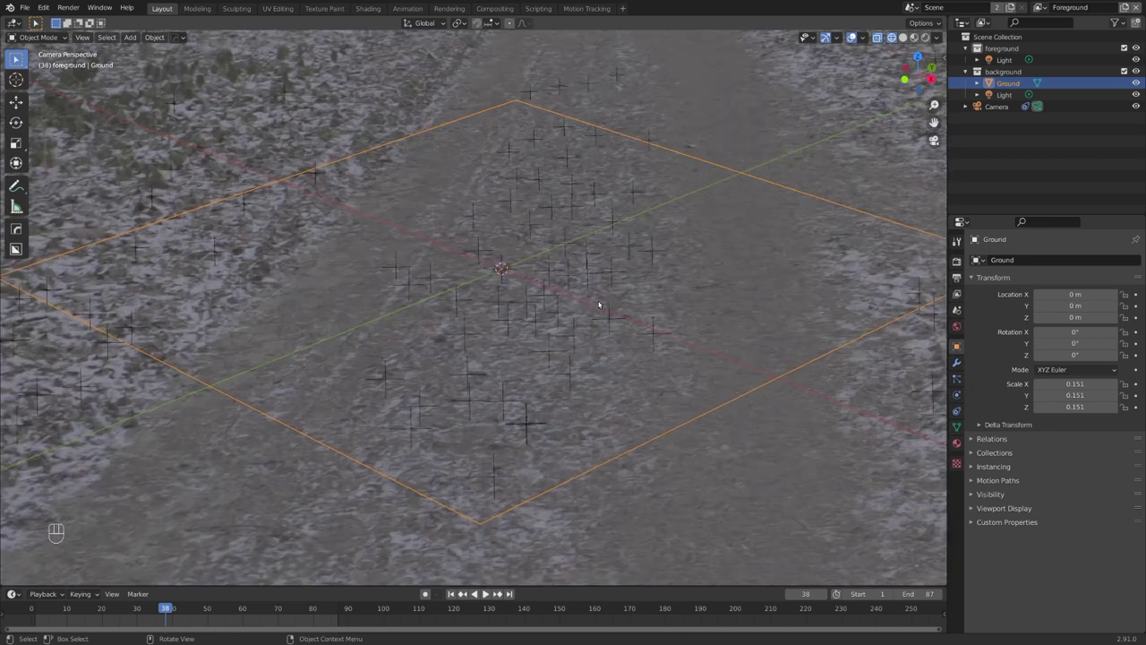
key("space")
mouse_move(599, 304)
middle_mouse_down()
mouse_move(502, 308)
mouse_move(583, 277)
mouse_move(610, 285)
mouse_move(619, 266)
mouse_move(614, 281)
middle_mouse_up()
key("KP_0")
key("KP_0")
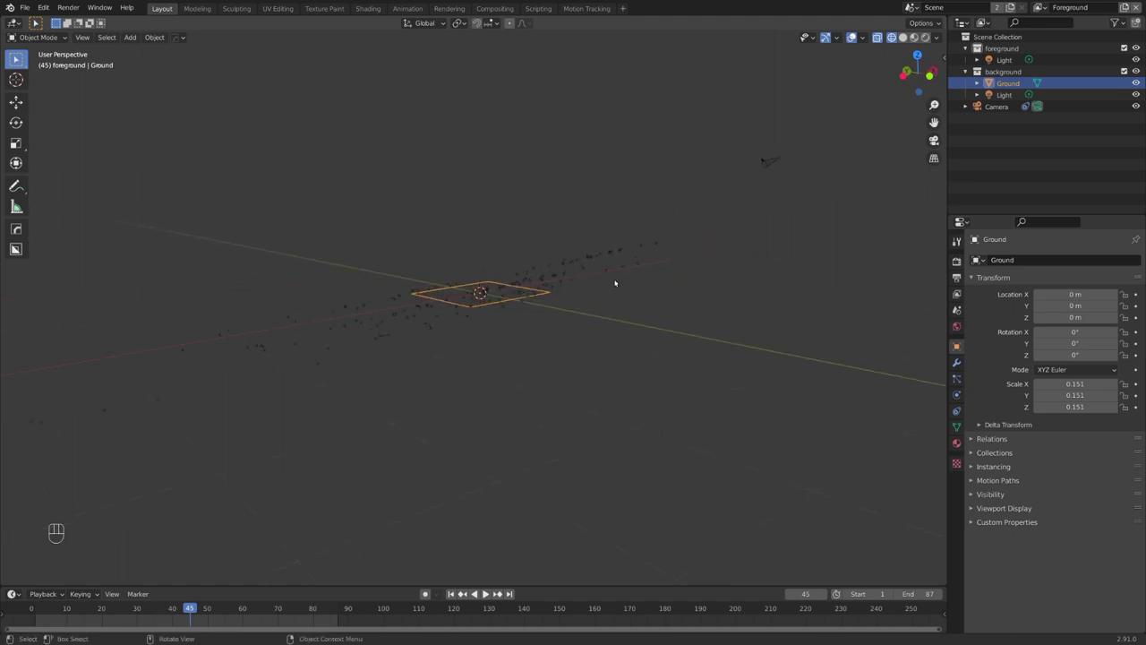
Step: Set the scene floor from the selected tracks in the Motion Tracking footage view
left_click(587, 8)
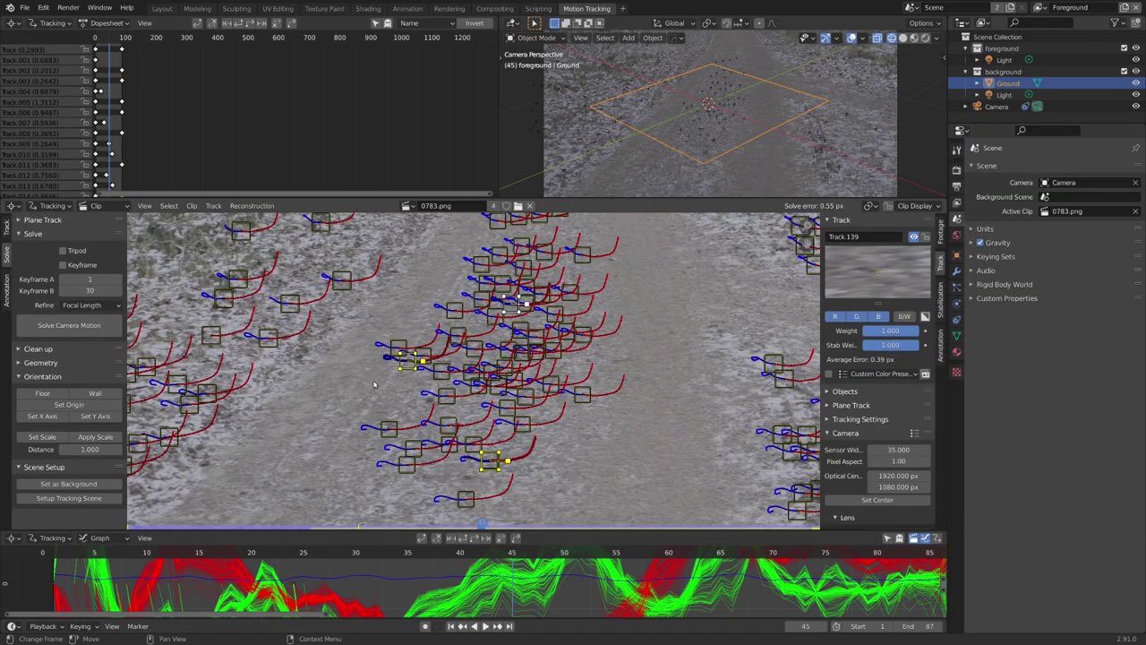
middle_click_drag(374, 384, 338, 378)
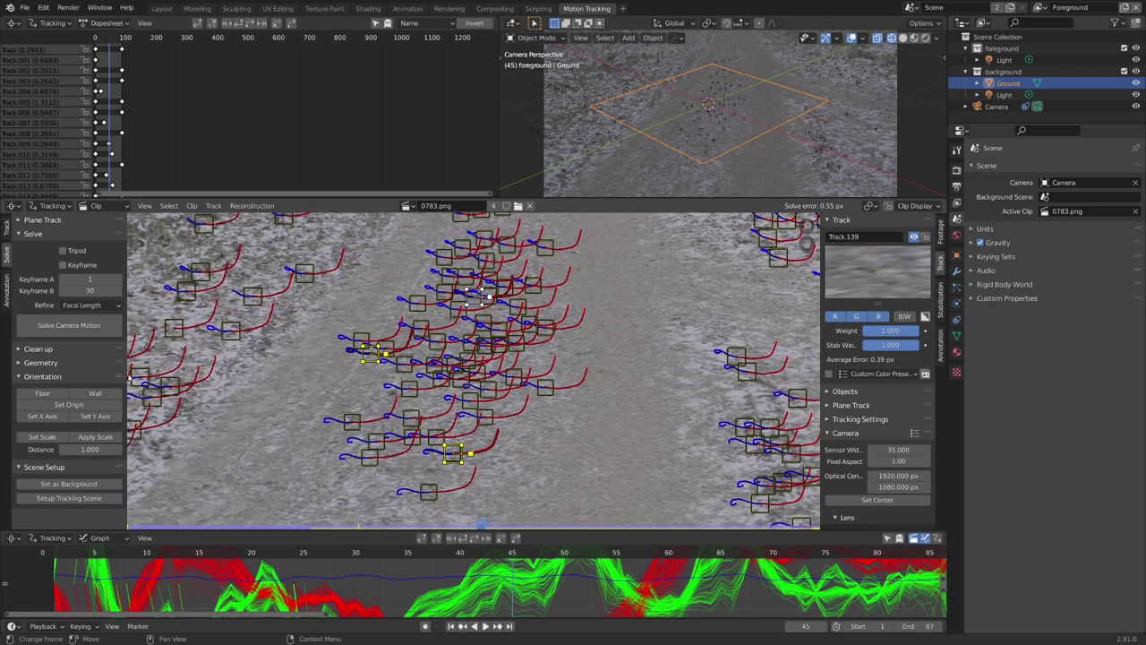
left_click(58, 398)
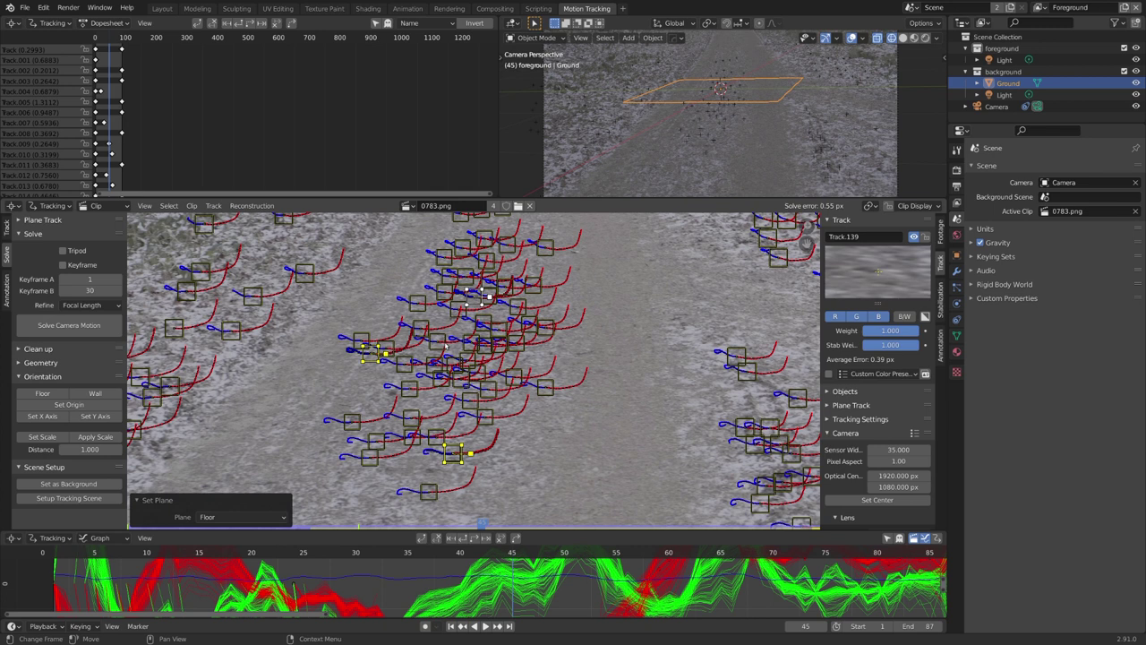
Step: Realign the floor to three other path tracks and set Track.131 as the scene origin
left_click(363, 342)
left_click(506, 244, "shift")
left_click(488, 416, "shift")
left_click(54, 394)
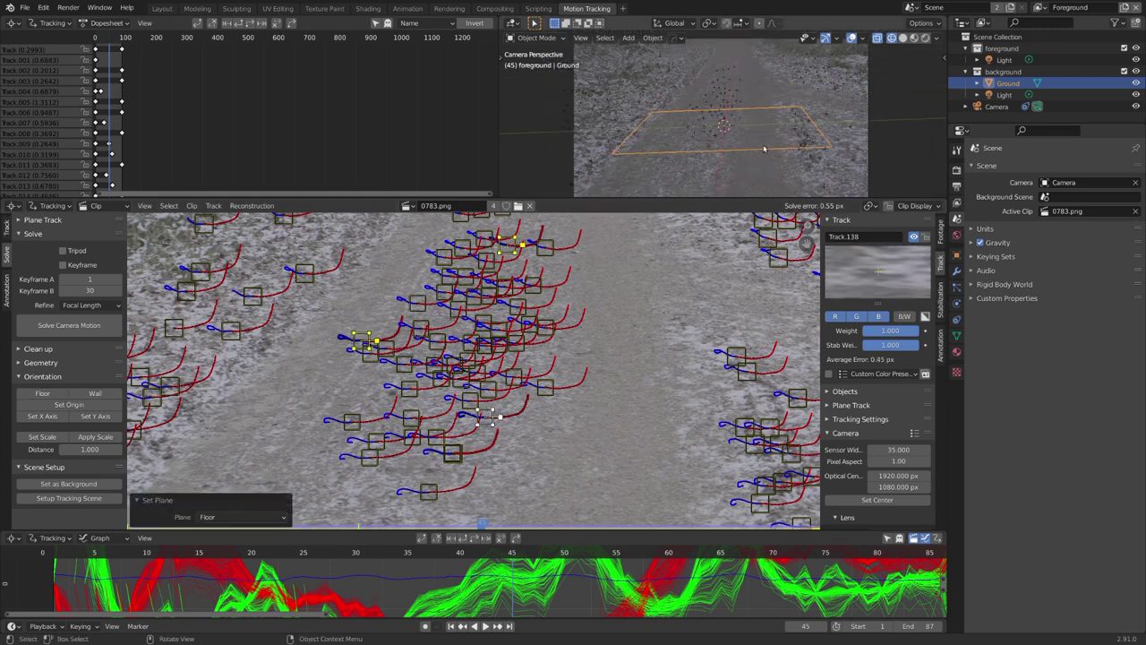
left_click(463, 315)
left_click(69, 404)
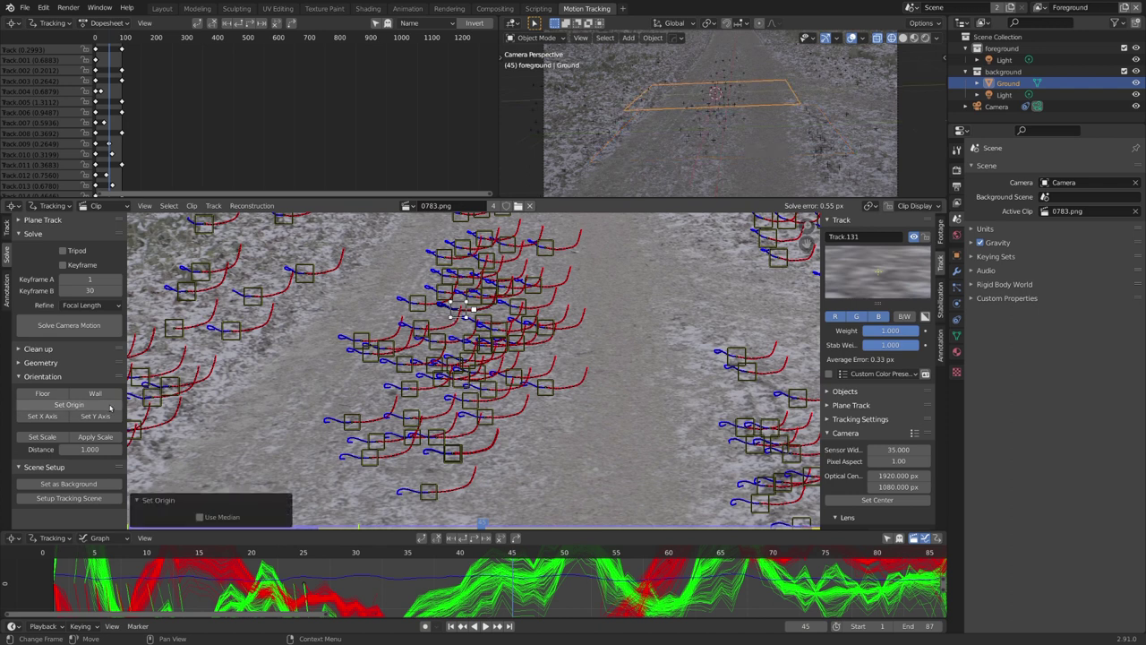
Step: In Layout, save and view the footage through the tracked camera at frame 1
left_click(162, 8)
key("ctrl+s")
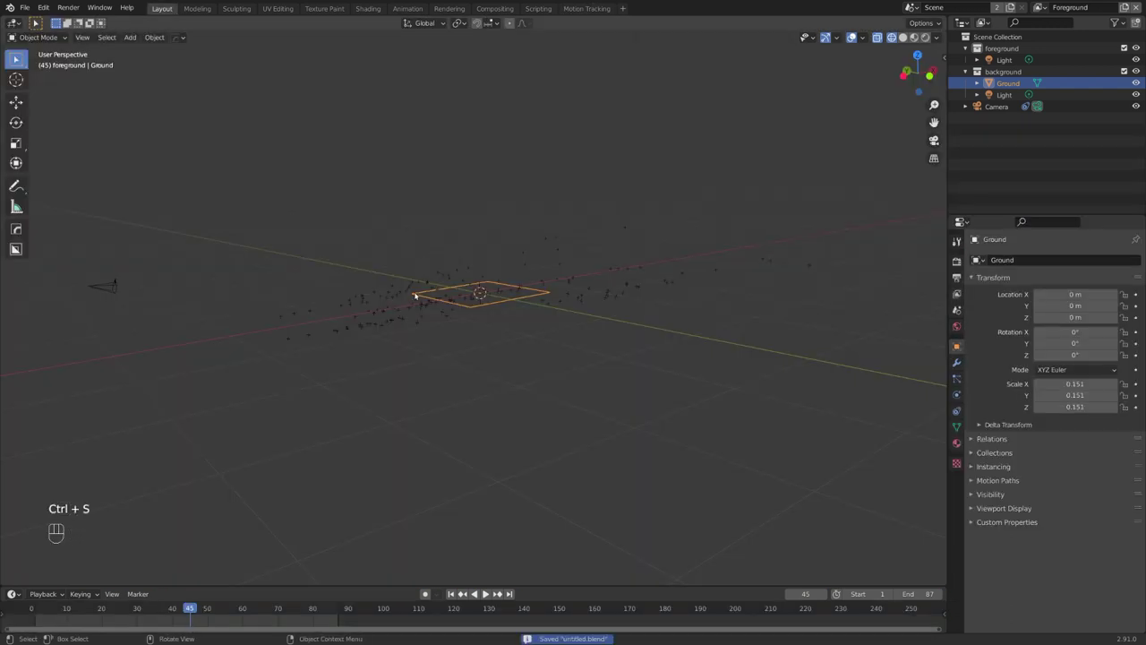
mouse_move(420, 259)
middle_mouse_down()
mouse_move(412, 295)
mouse_move(537, 292)
mouse_move(558, 313)
mouse_move(559, 291)
middle_mouse_up()
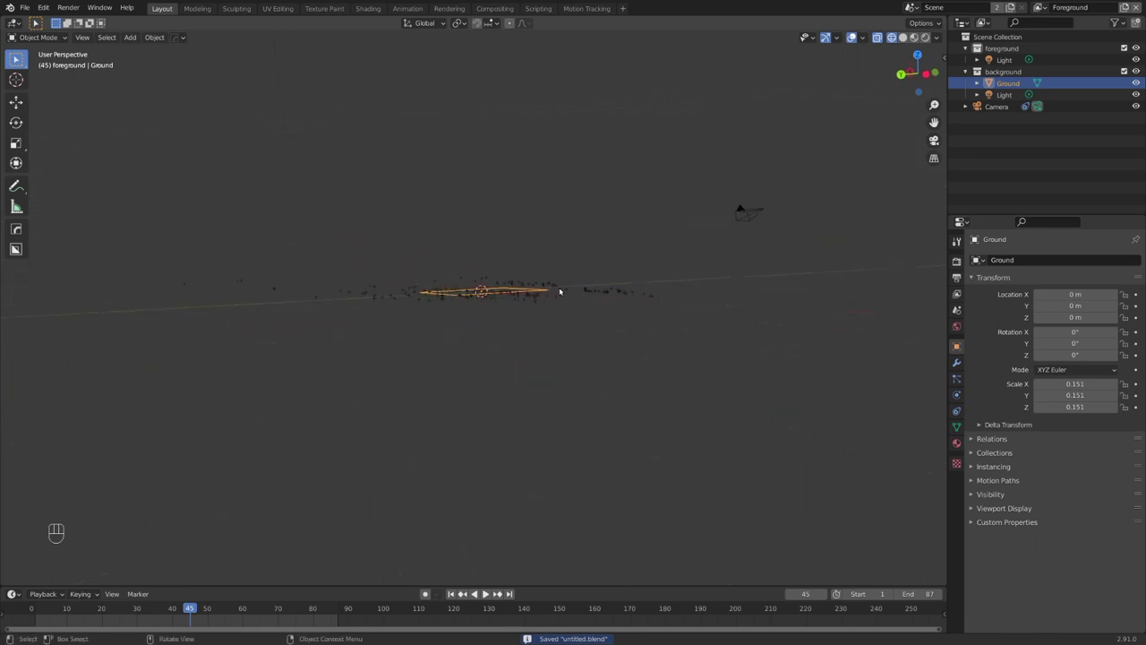
key("KP_0")
key("shift+Left")
Step: Hide the Ground plane, save, and check the A.N.T. Landscape add-on in Preferences
left_click(1135, 82)
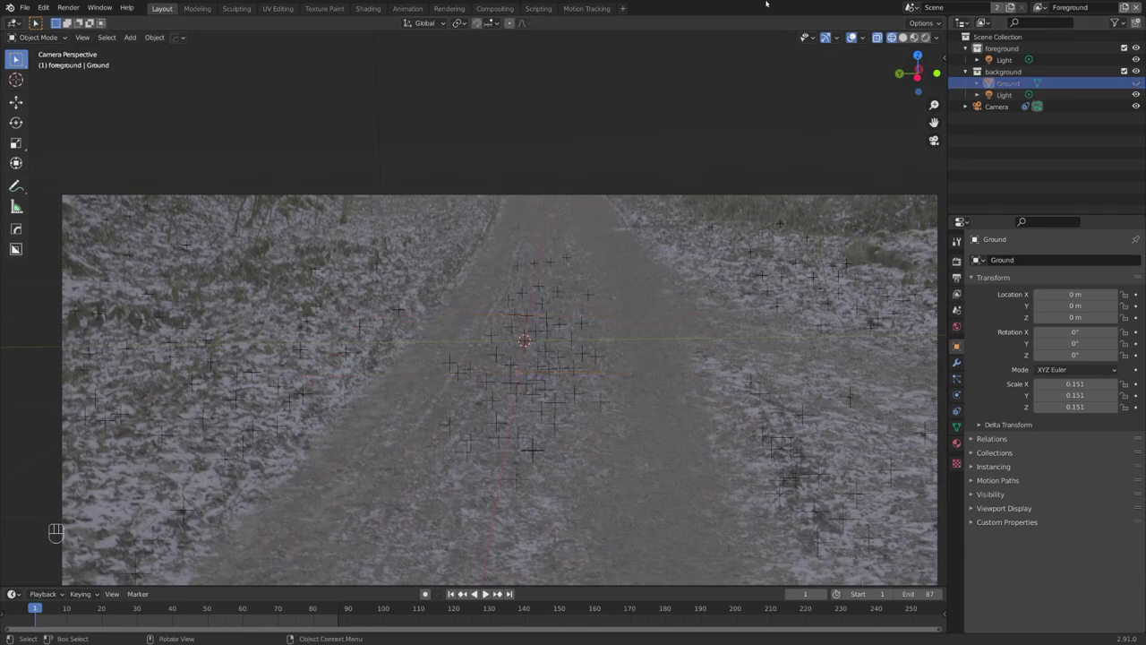
key("ctrl+s")
middle_click_drag(645, 361, 617, 295, "shift")
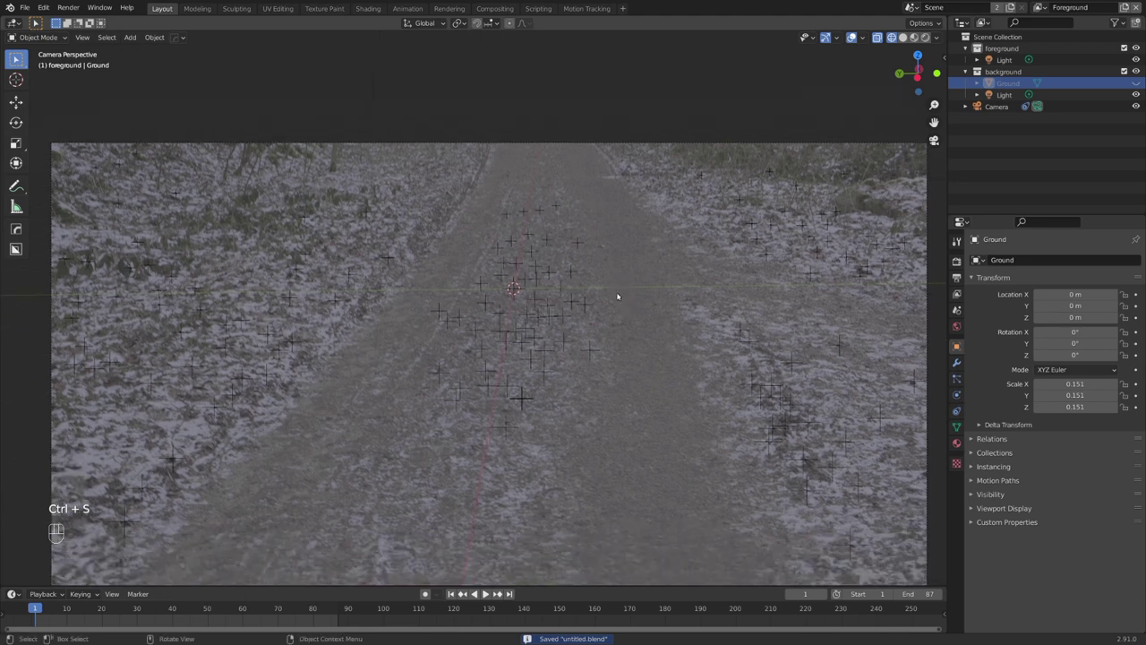
key("ctrl+comma")
type("lands")
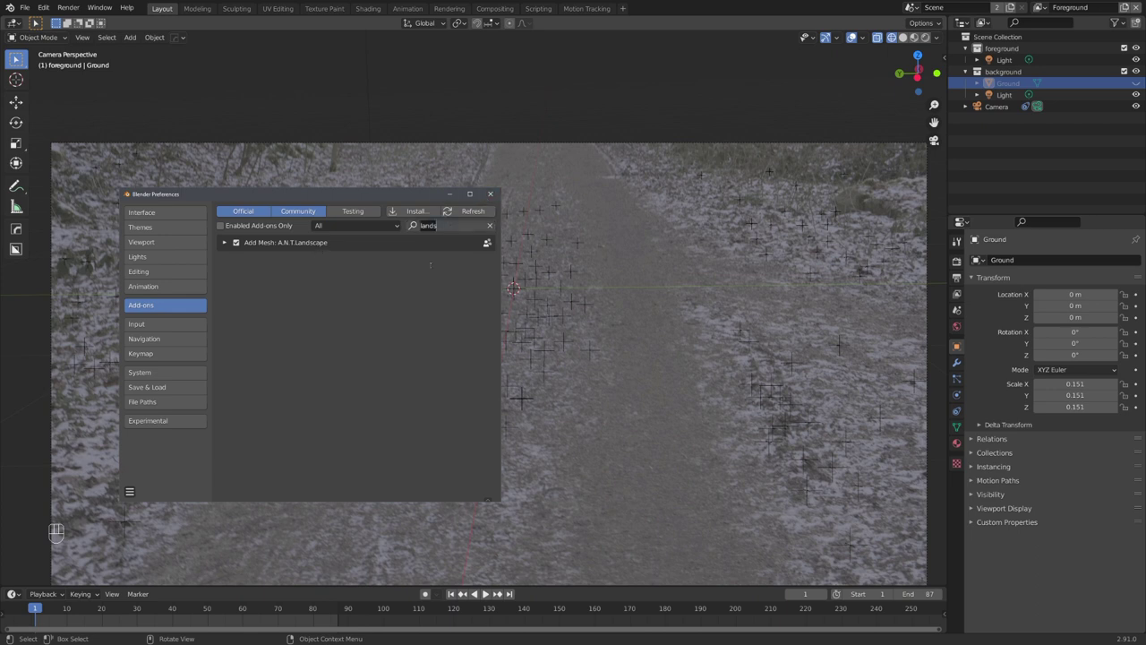
Step: Close Preferences and add a Landscape mesh from Shift+A > Mesh
left_click(490, 194)
key("shift+a")
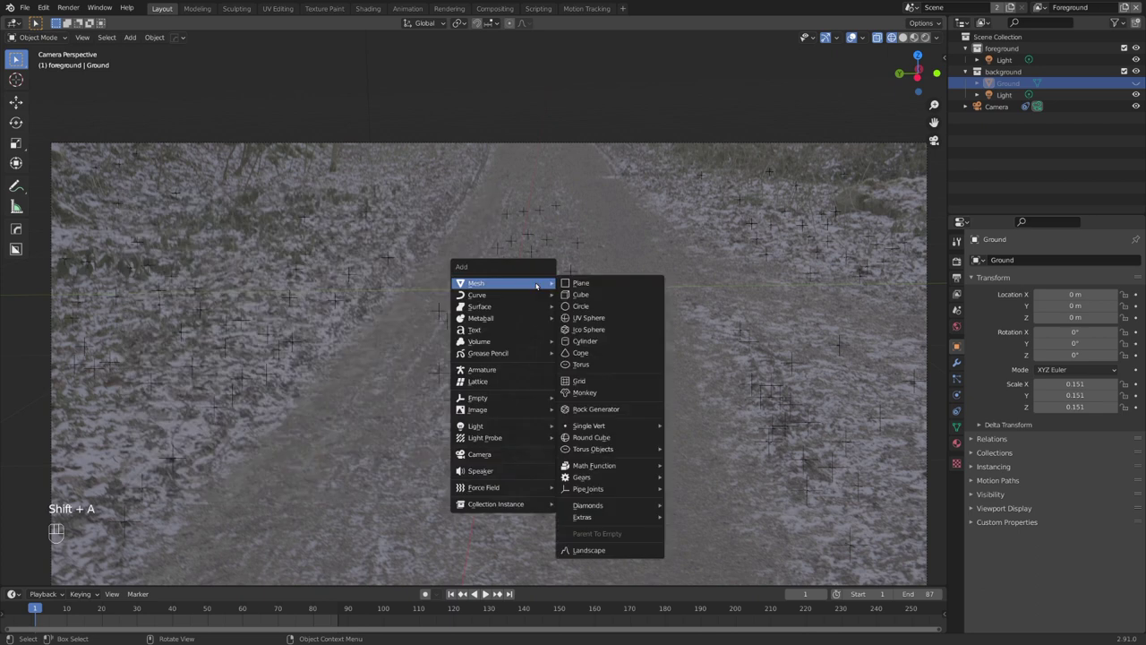
left_click(589, 550)
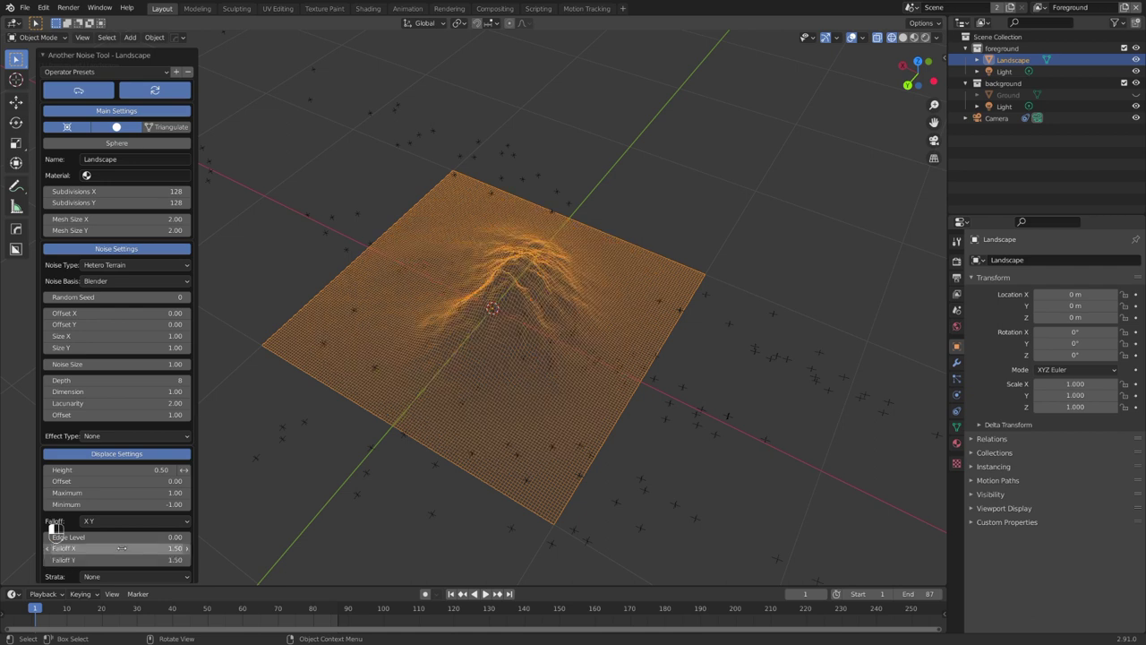
Step: Set the landscape noise Offset X to 3.69 and Height to 0.75
mouse_move(484, 501)
middle_mouse_down()
mouse_move(466, 334)
mouse_move(496, 318)
middle_mouse_up()
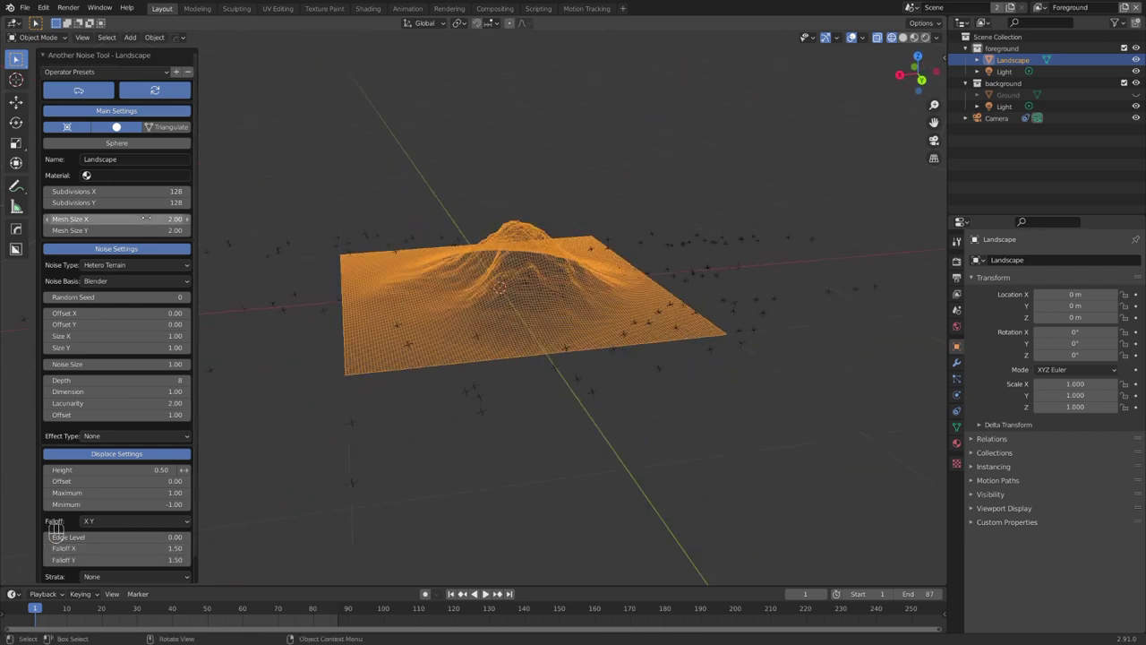
left_click_drag(94, 312, 154, 313)
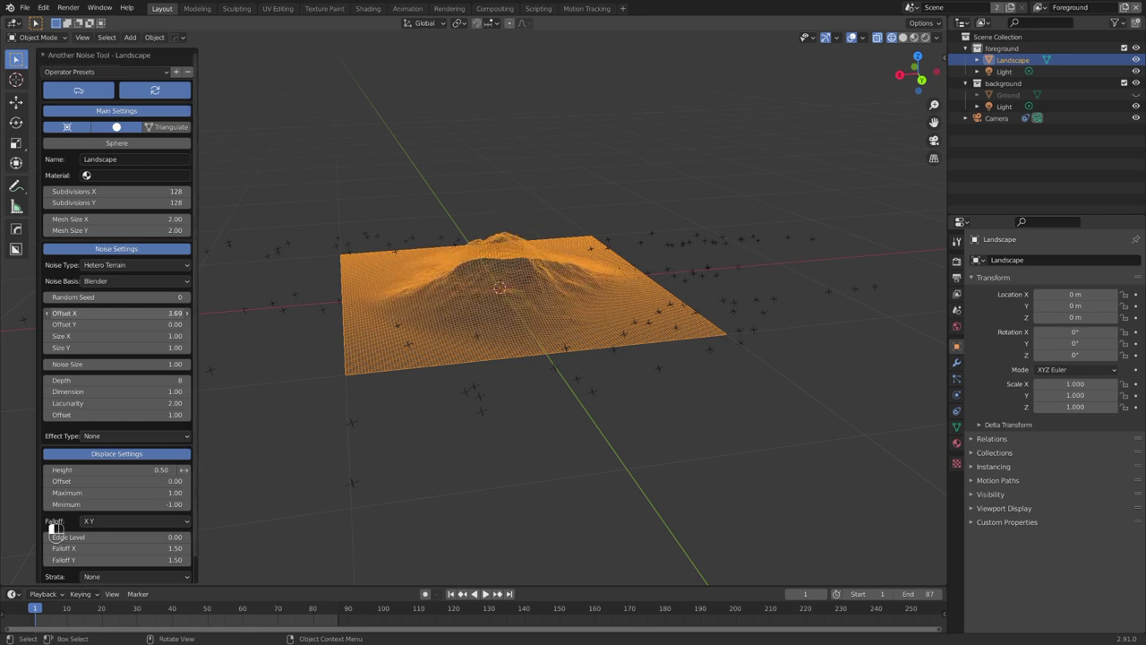
left_click_drag(184, 469, 208, 469, "shift")
Step: Rotate the landscape 180° about X to flip it into a pit
mouse_move(447, 465)
middle_mouse_down()
mouse_move(391, 469)
mouse_move(428, 436)
middle_mouse_up()
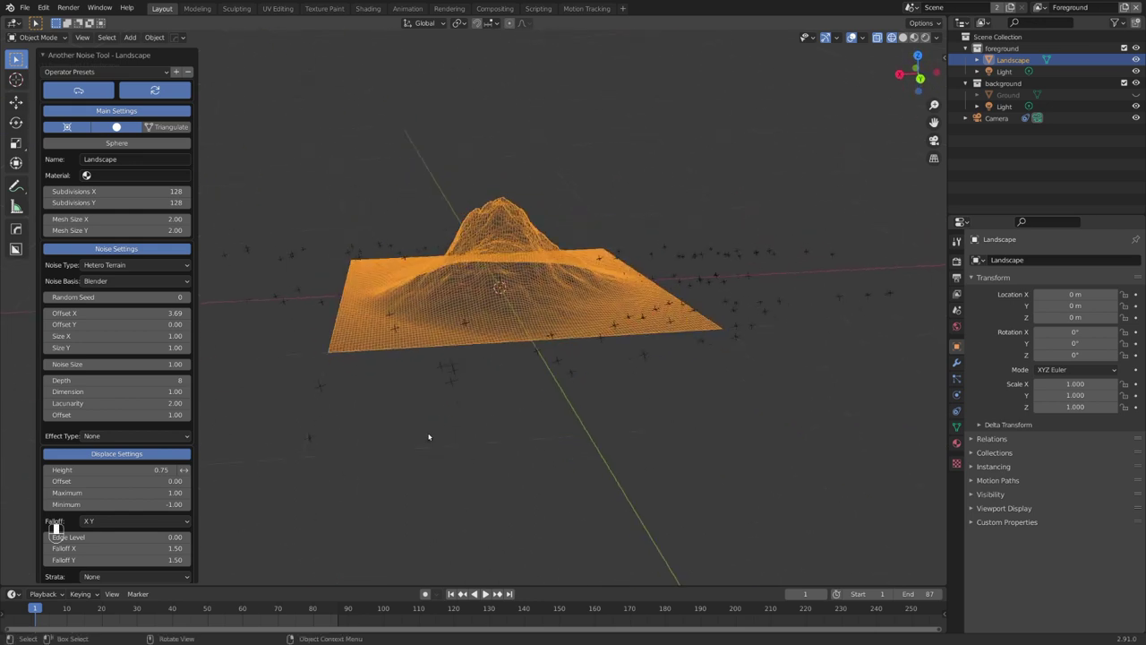
type("rx18")
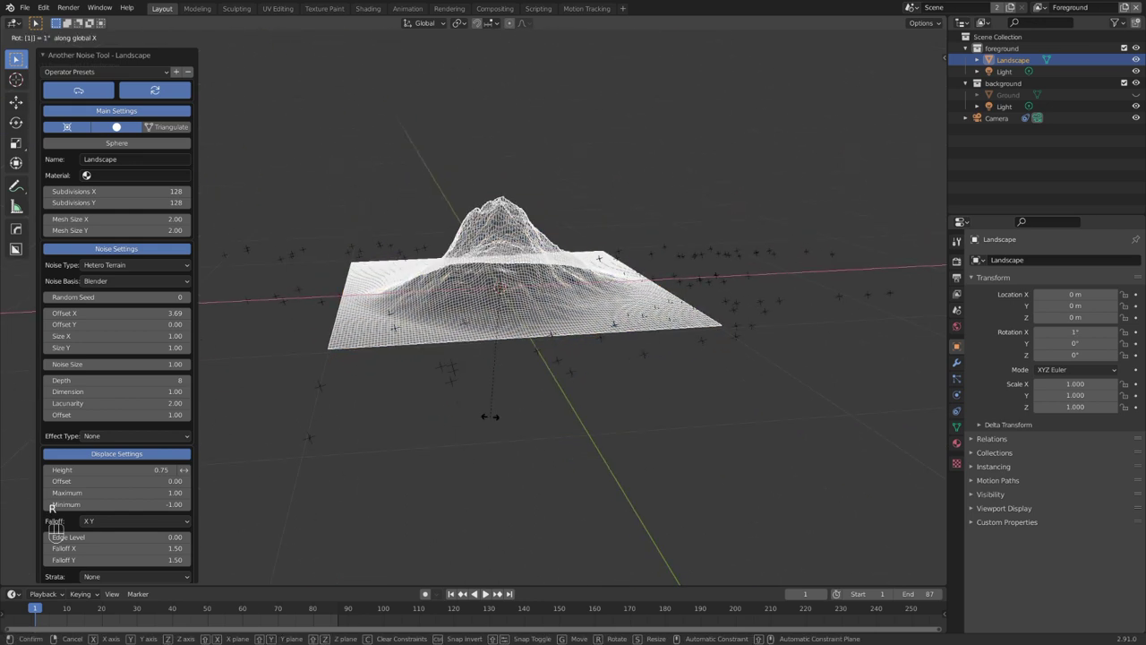
type("0")
left_click(490, 415)
middle_click_drag(490, 420, 539, 383)
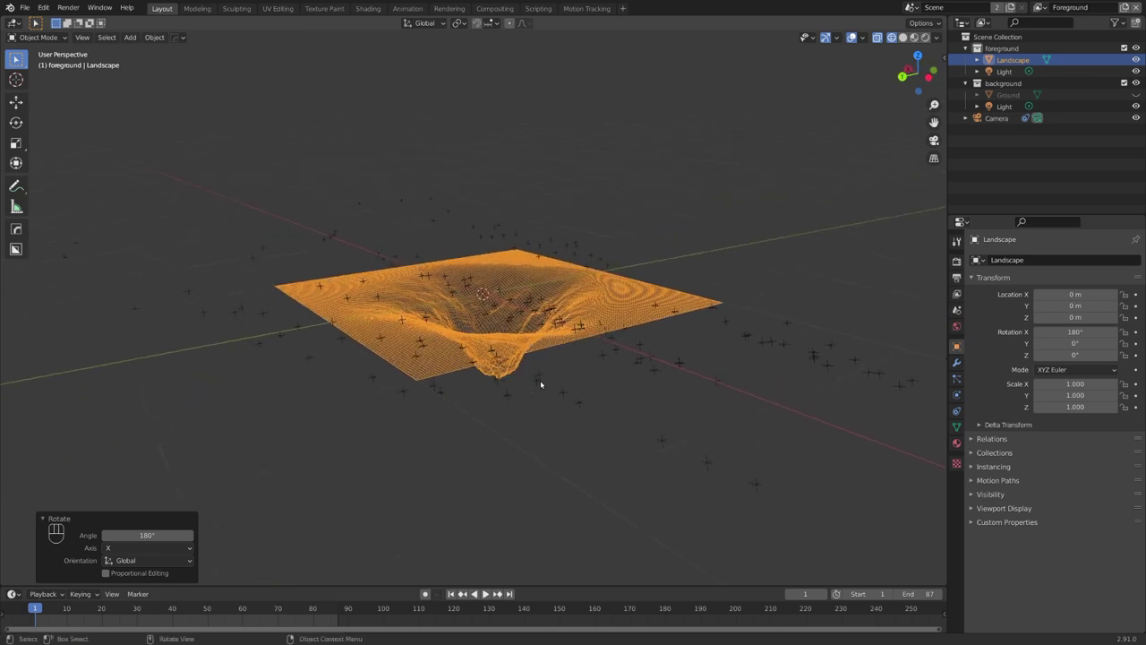
Step: Check the pit through the tracked camera and scale the landscape down to 0.247
key("KP_0")
key("space")
key("space")
key("shift+Left")
key("space")
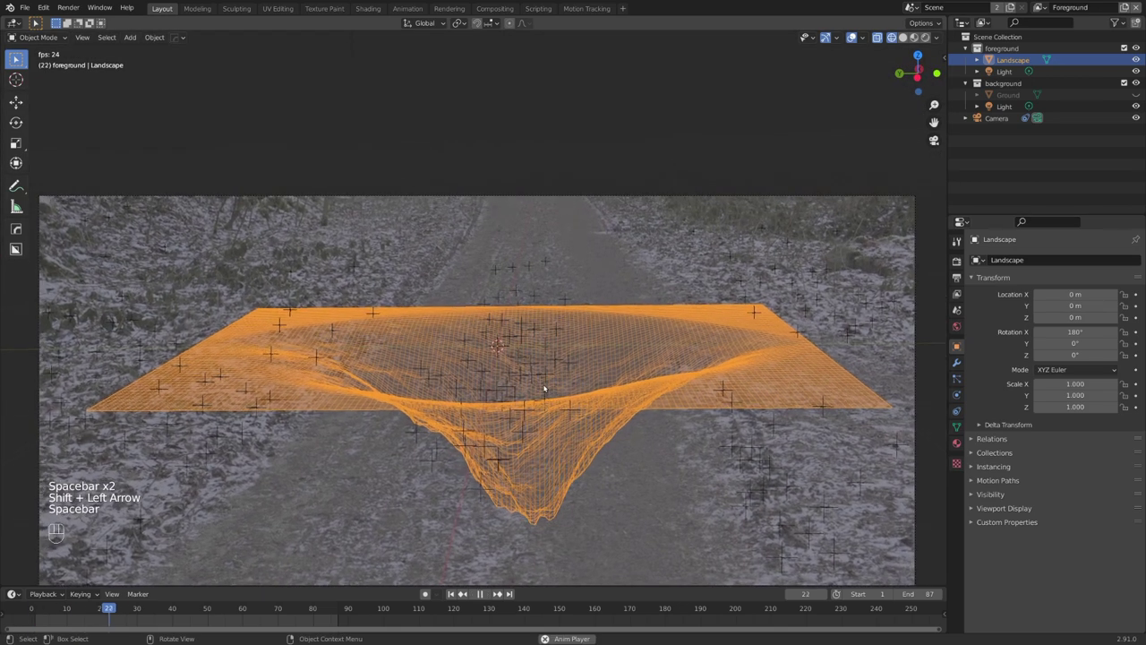
key("space")
key("shift+Left")
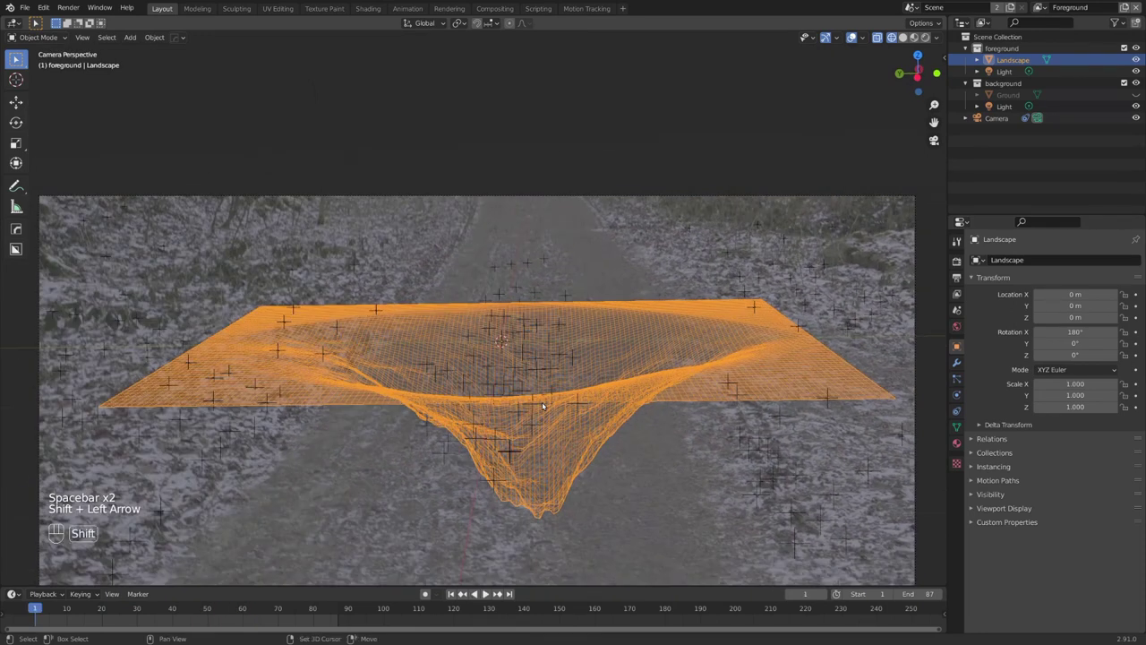
key("s")
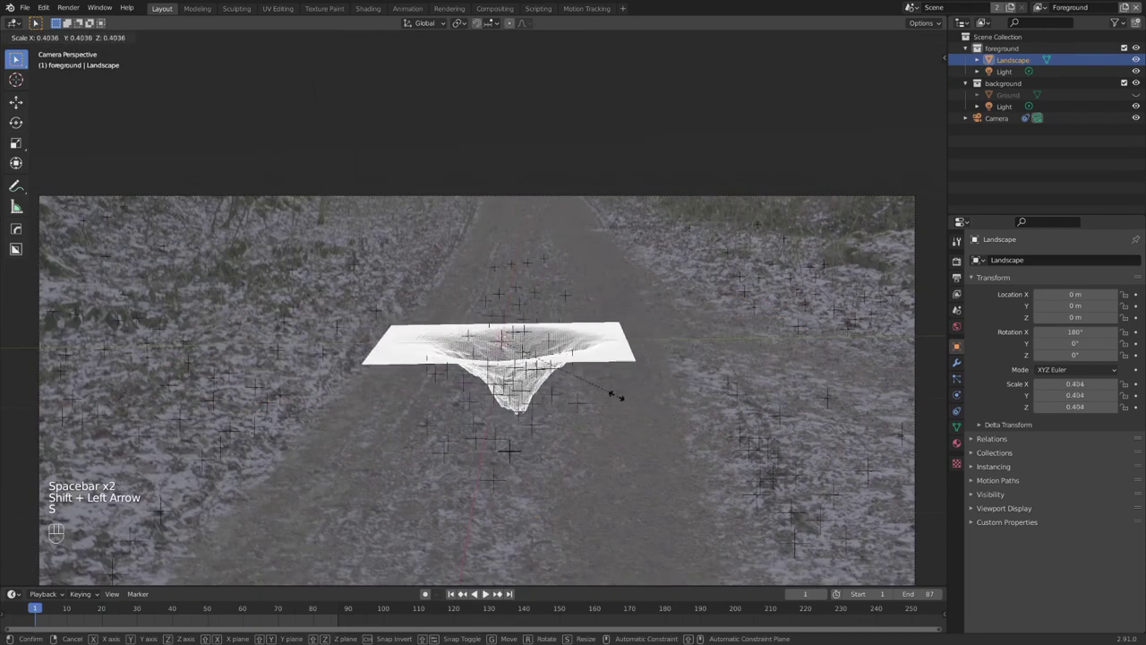
left_click(565, 379)
key("space")
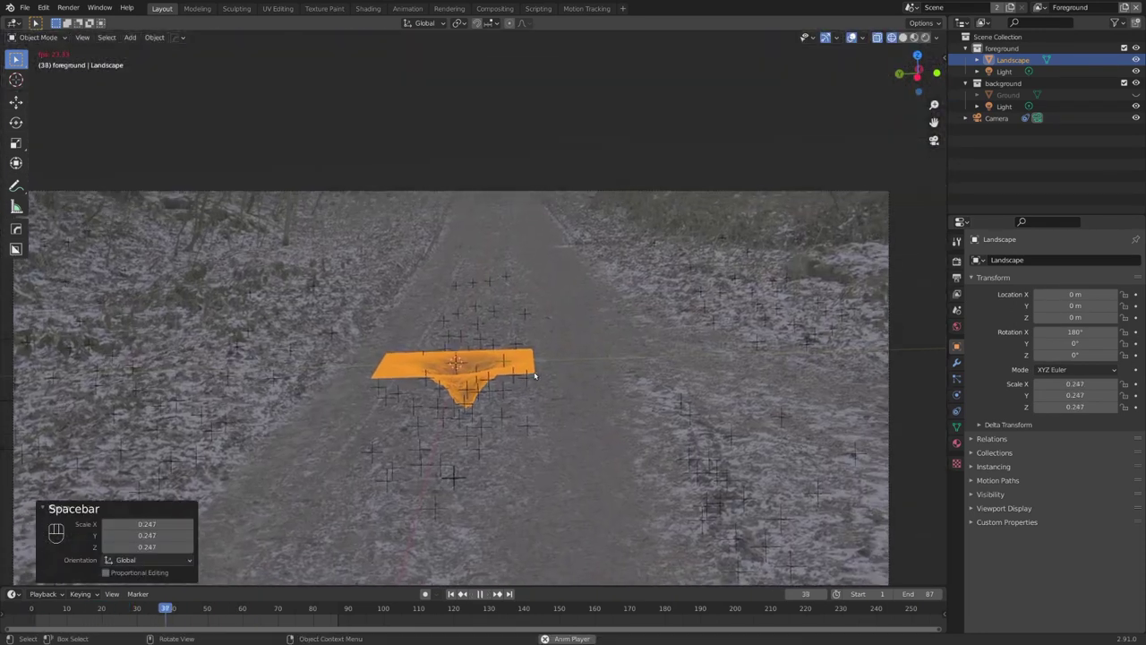
Step: Set the render engine to Cycles using GPU Compute
key("KP_0")
key("space")
key("shift+Left")
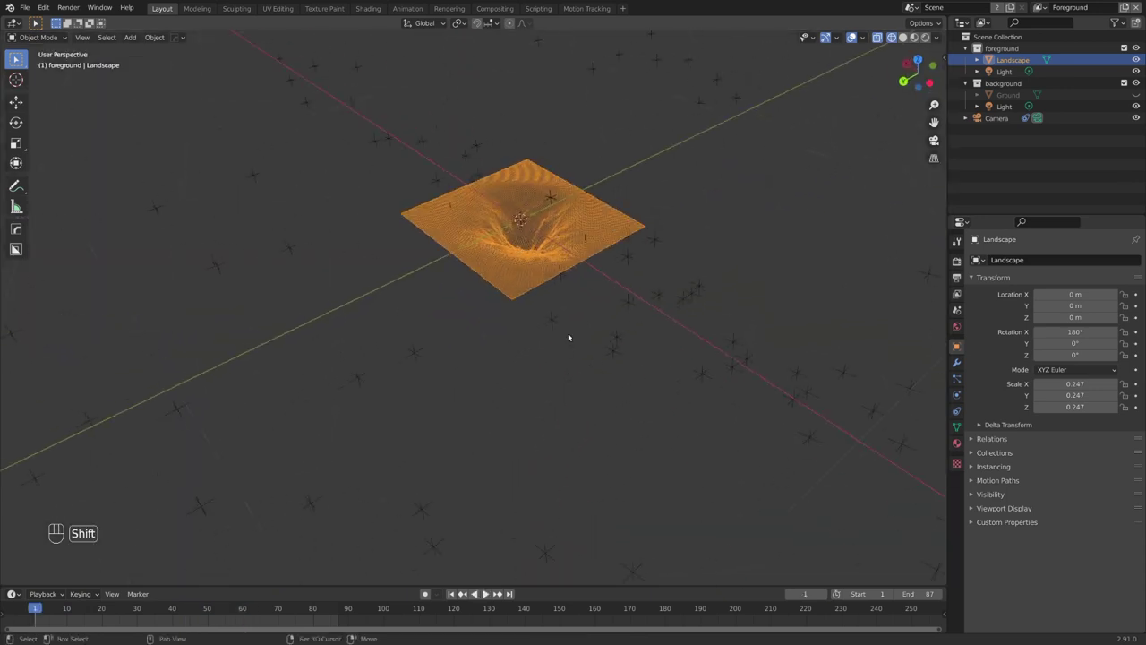
middle_click_drag(569, 337, 520, 412)
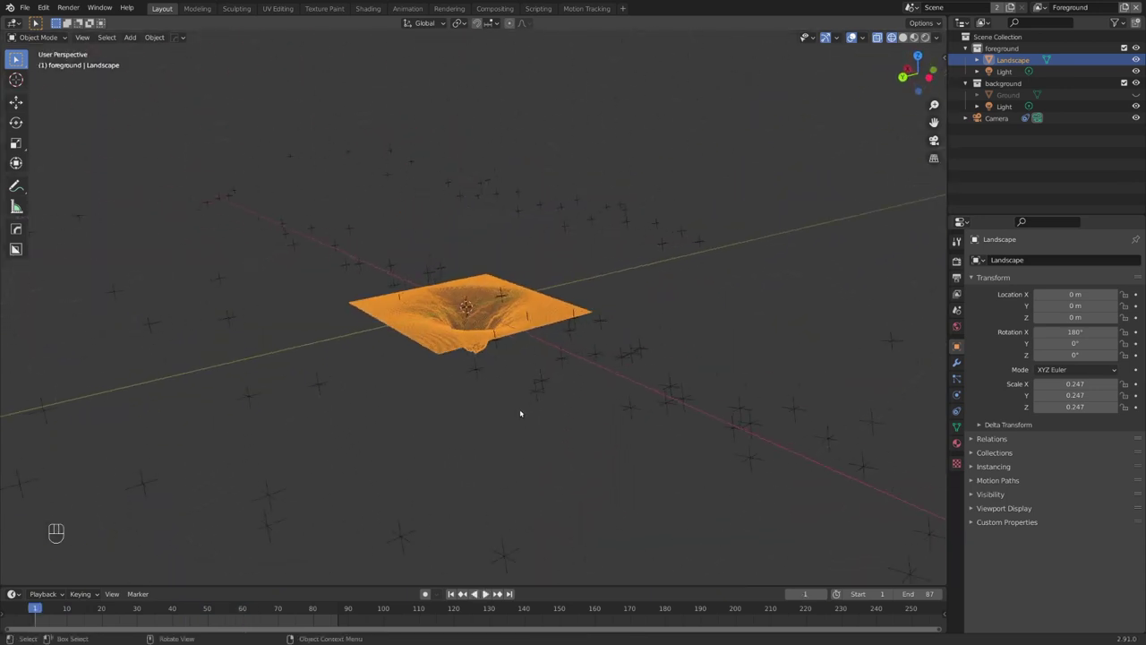
left_click(956, 260)
left_click(1088, 260)
left_click(1065, 296)
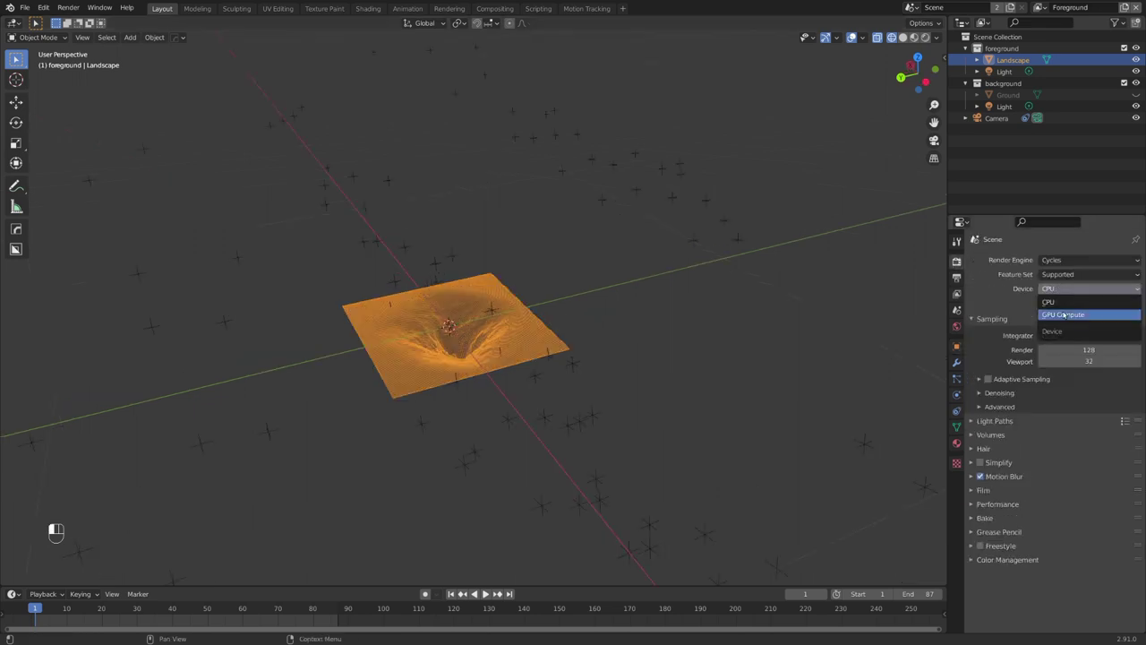
left_click(1063, 315)
Step: Save, then preview in Rendered shading with Scene World lighting turned off
key("ctrl+s")
key("z")
left_click(553, 295)
key("alt+a")
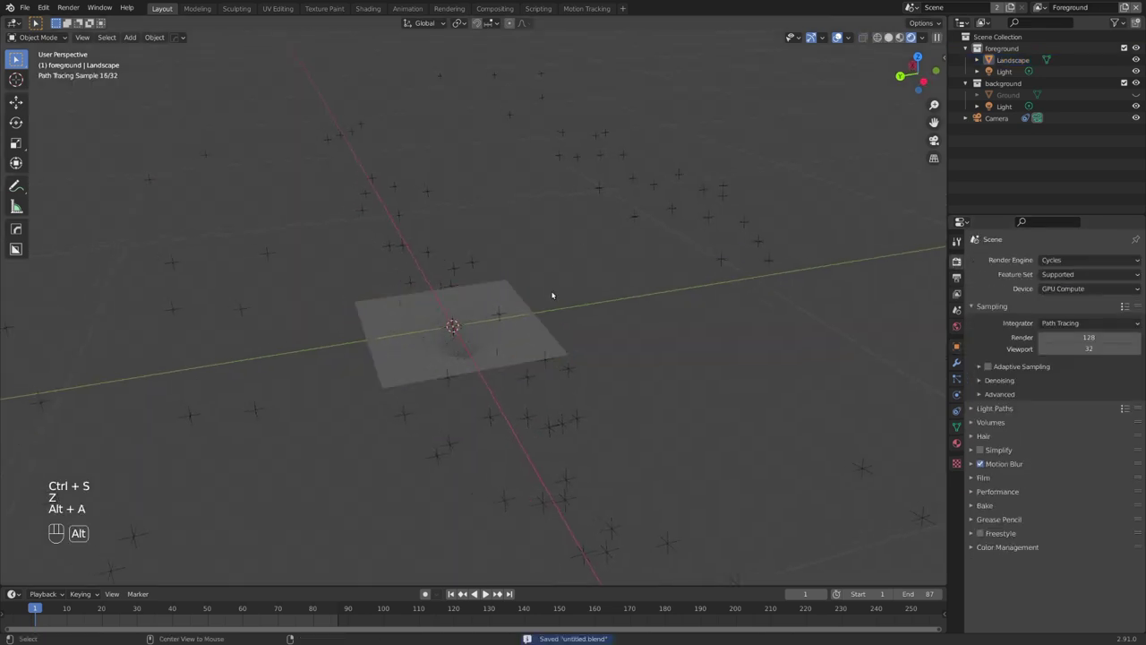
left_click(924, 37)
left_click(856, 106)
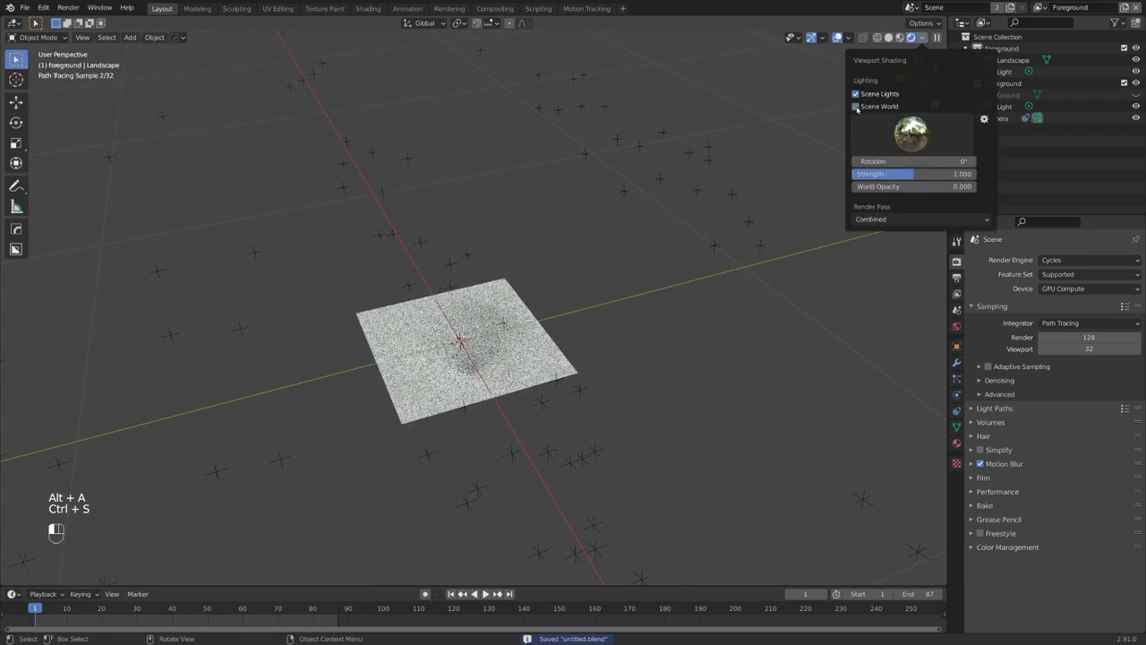
middle_click_drag(660, 173, 524, 230)
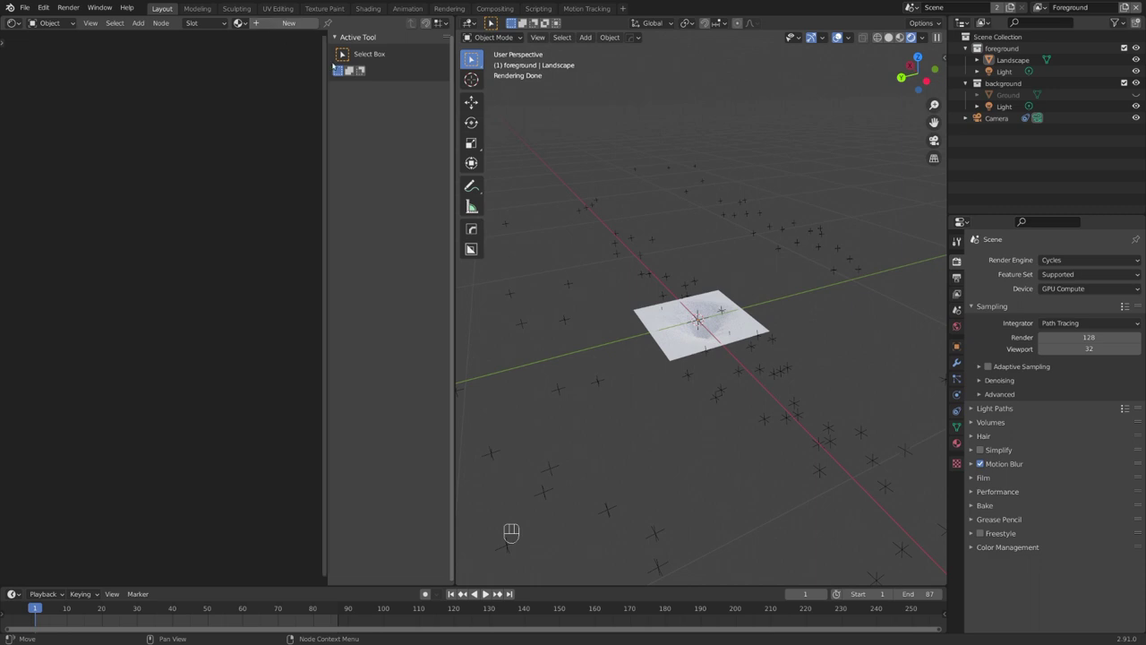
Step: Select the landscape and create a new material for it
left_click(652, 322)
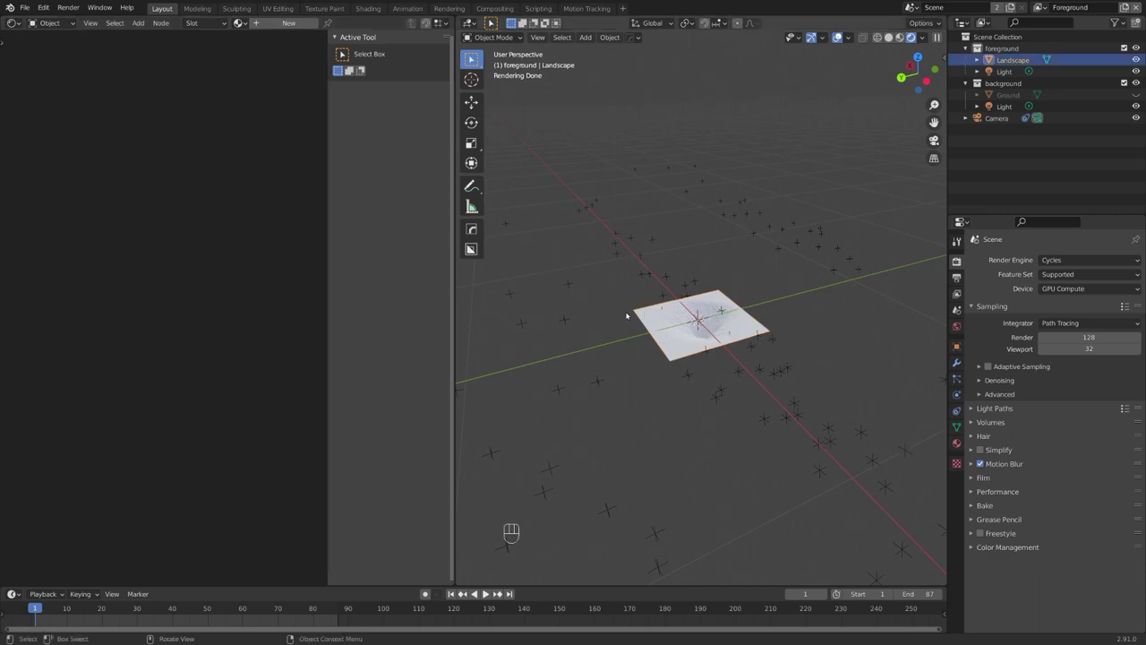
left_click(288, 22)
key("n")
Step: Add an Image Texture node loading 0783.png and preview its colour output
key("alt+a")
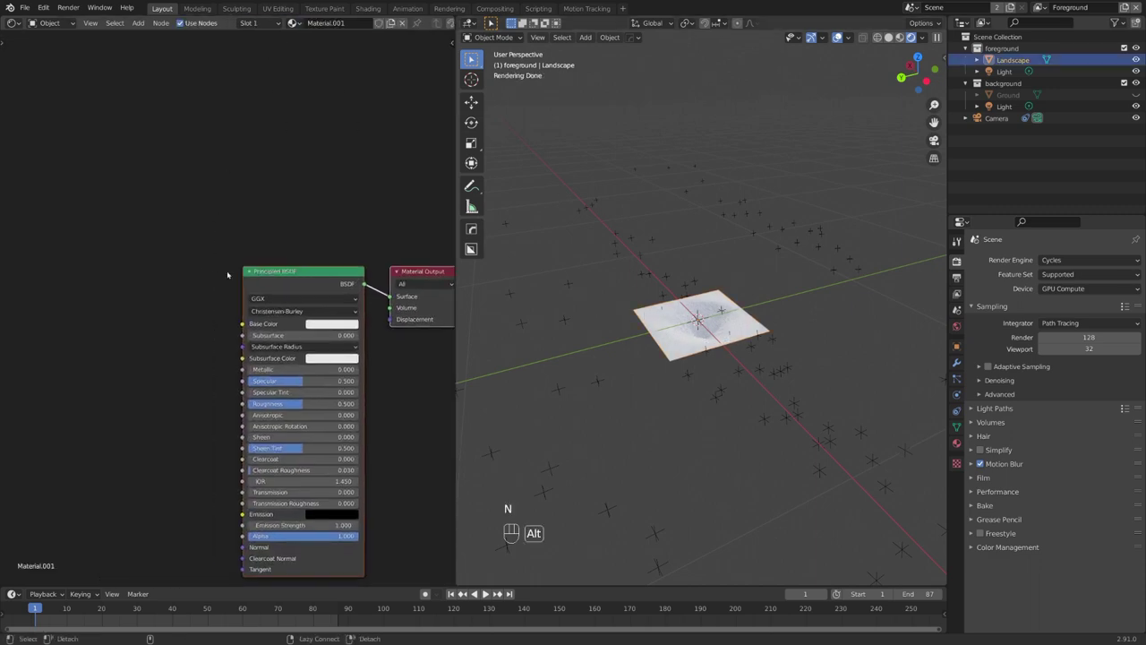
key("shift+a")
type("ima")
key("Return")
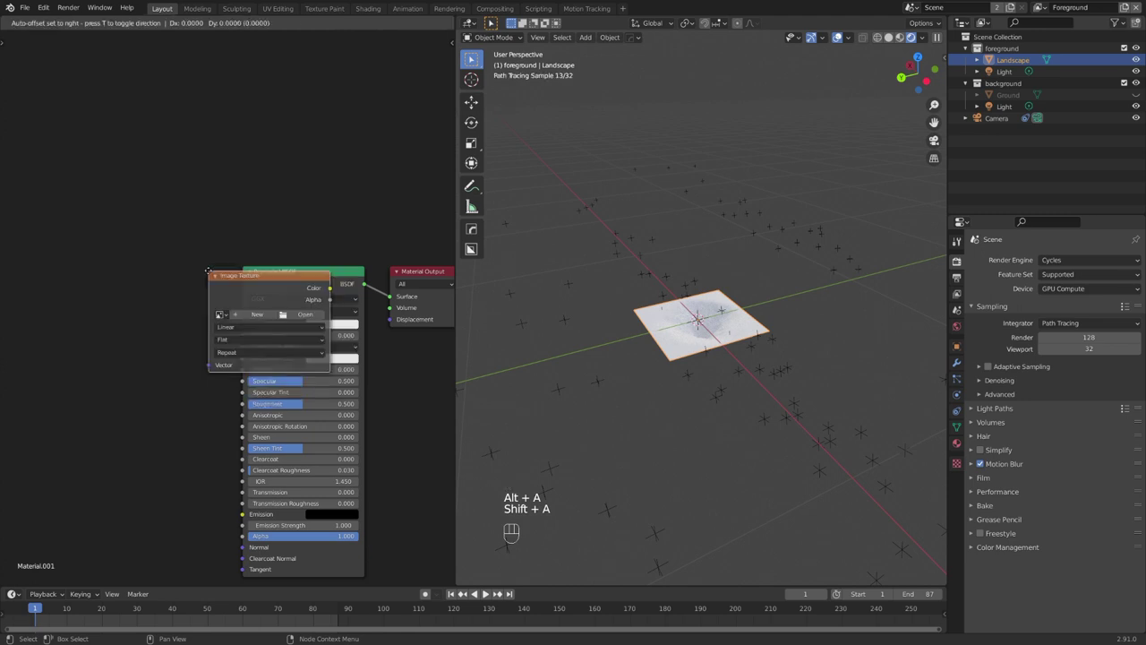
left_click(74, 208)
left_click(168, 243)
double_click(432, 160)
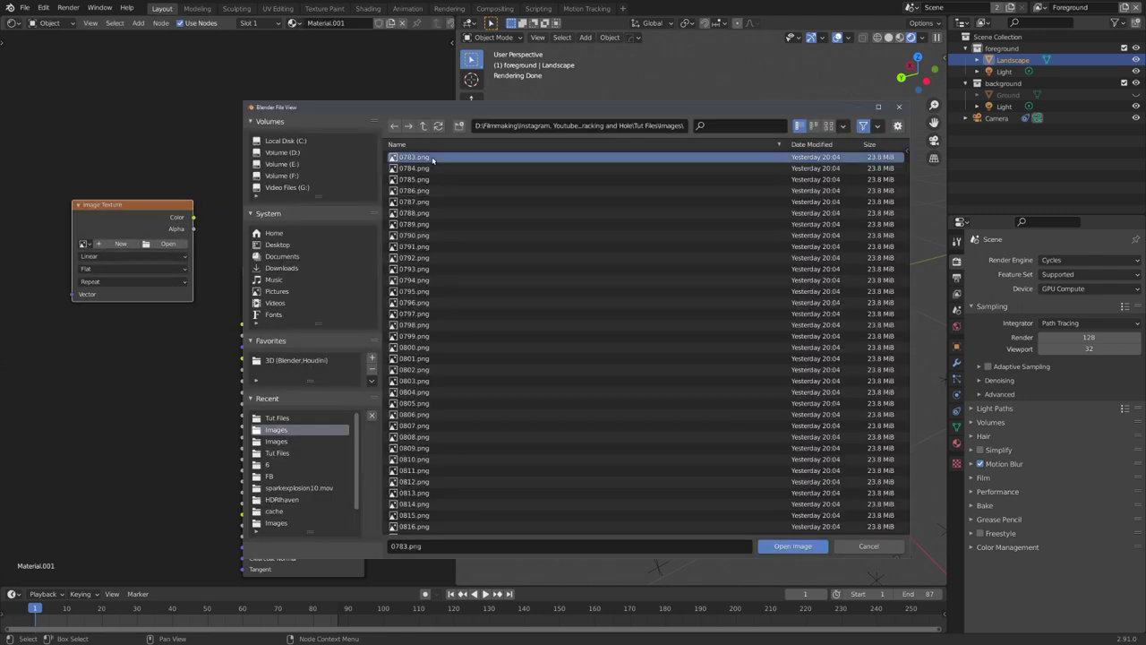
left_click(158, 223, "ctrl+shift")
middle_click_drag(680, 394, 648, 383)
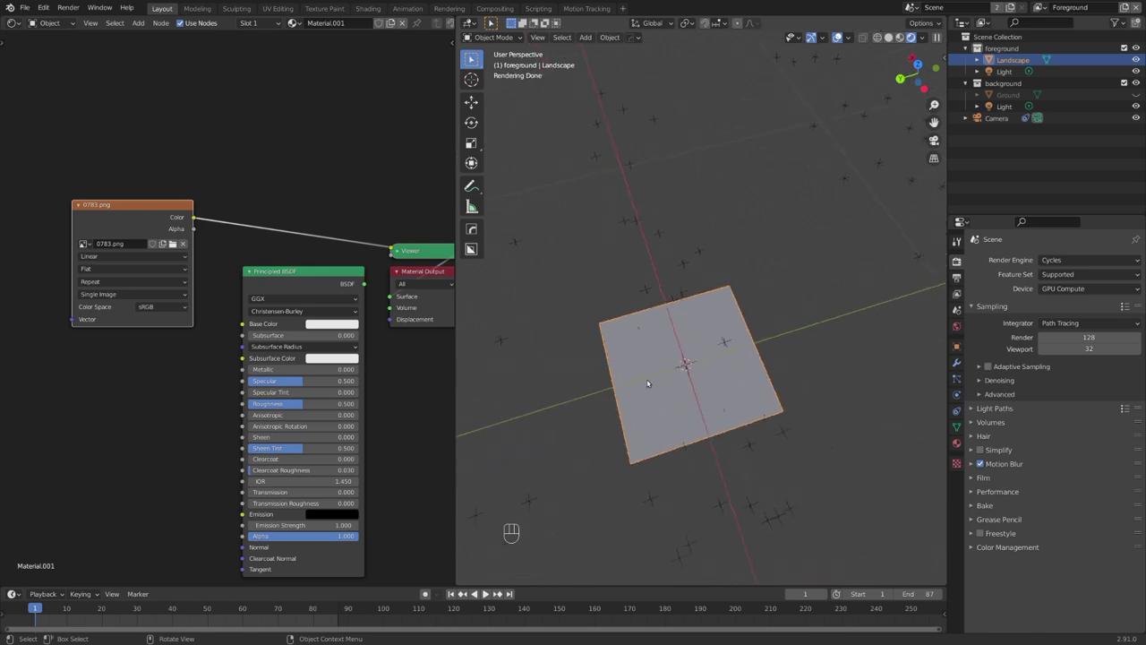
Step: UV-project the landscape from top view in Edit Mode, then return to Object Mode
key("KP_7")
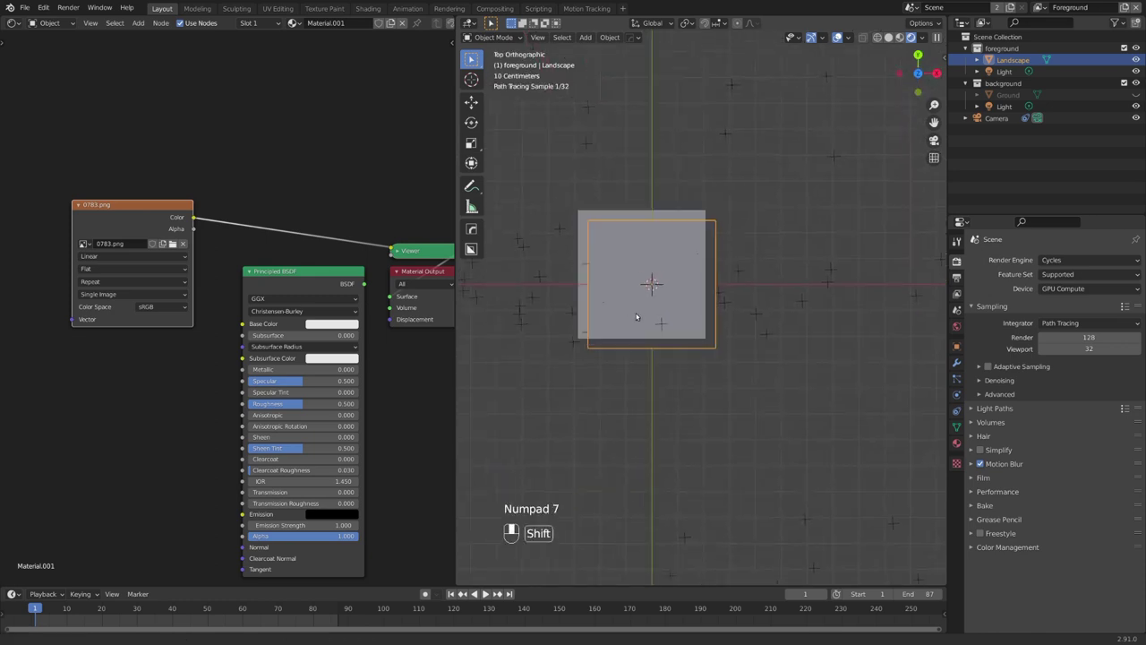
key("Tab")
left_click(707, 322)
middle_click_drag(740, 328, 741, 330, "shift")
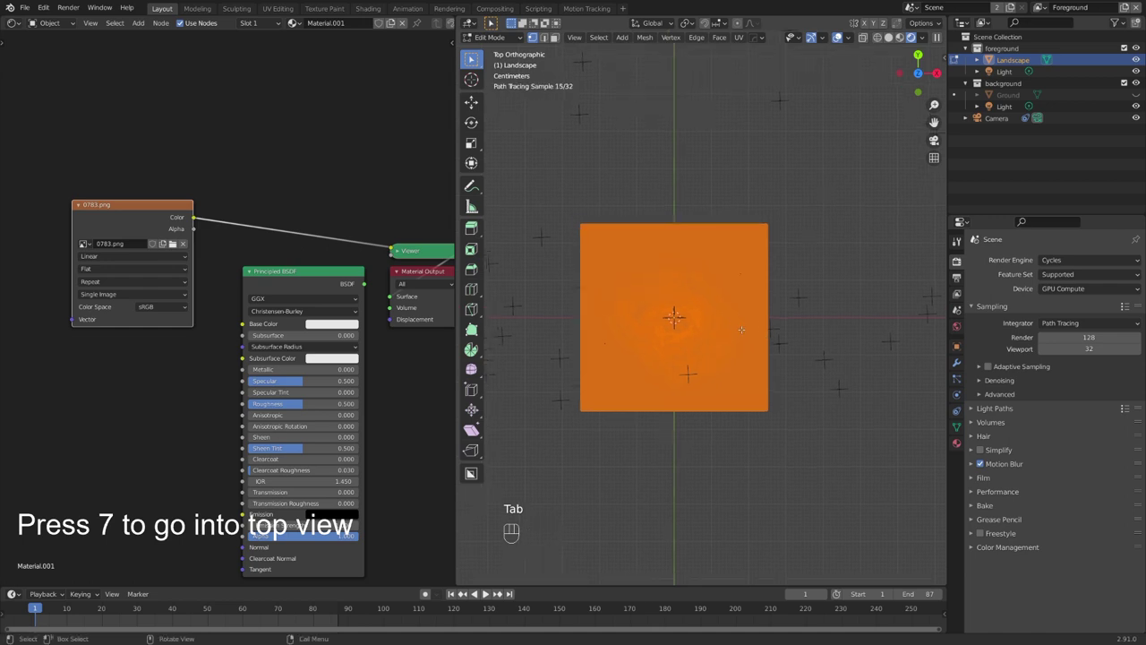
key("u")
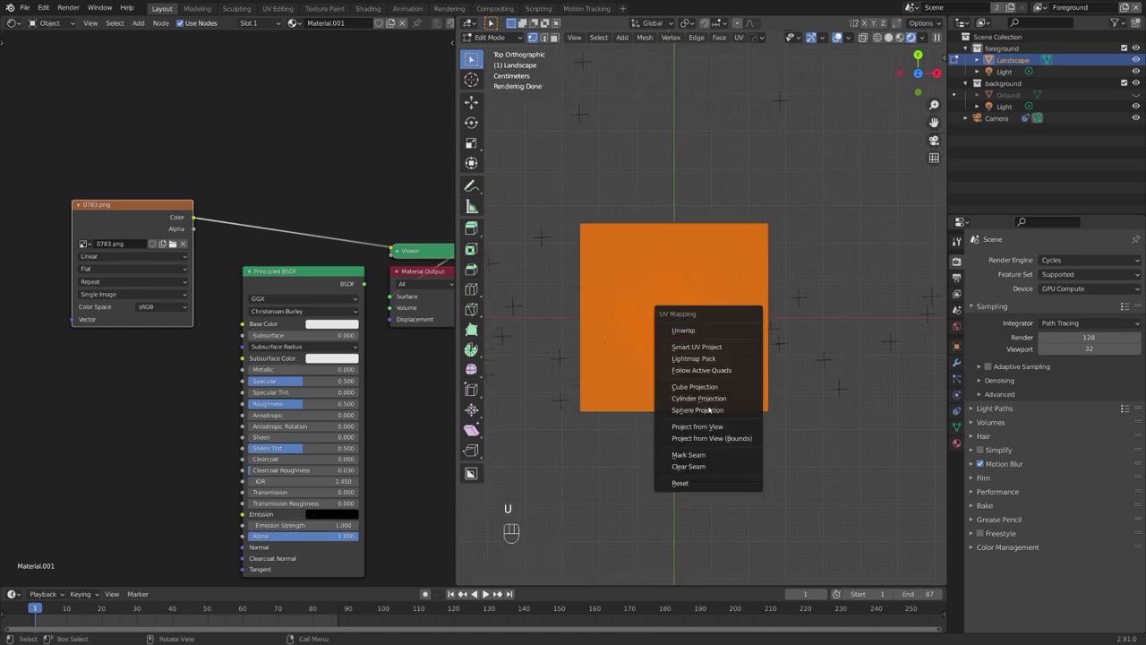
left_click(712, 437)
key("Tab")
left_click(609, 387)
Step: Deselect all, save, and zoom out to see the whole ground plane
mouse_move(608, 387)
middle_mouse_down()
mouse_move(740, 379)
mouse_move(727, 383)
middle_mouse_up()
key("alt+a")
key("ctrl+s")
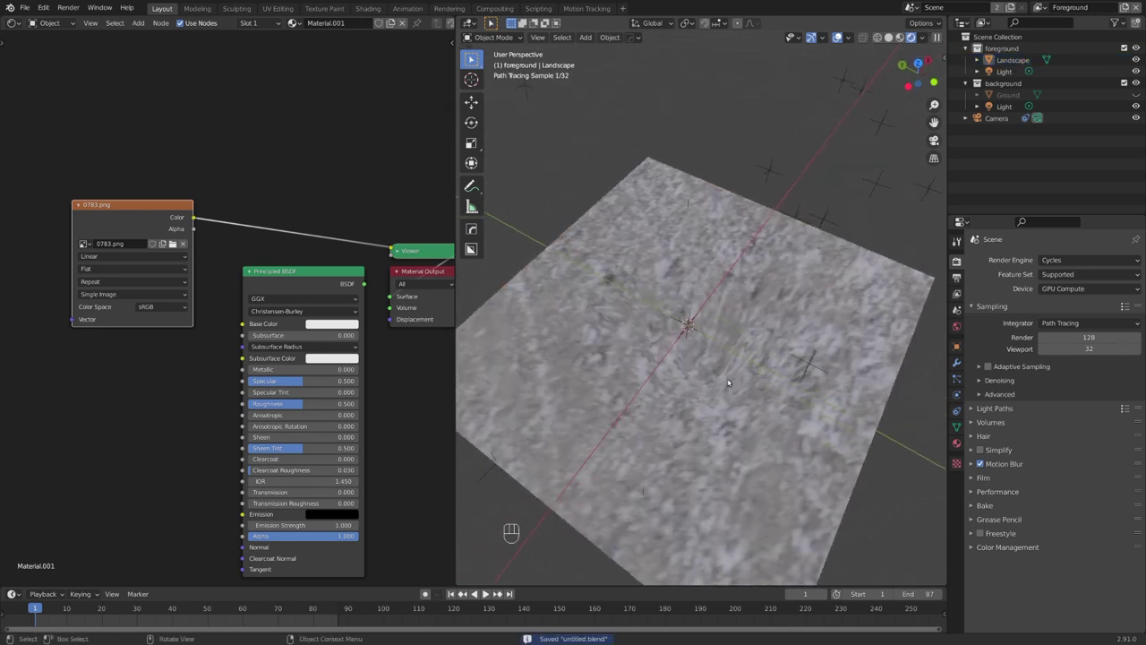
scroll(728, 382, "down", 2)
scroll(728, 382, "down", 2)
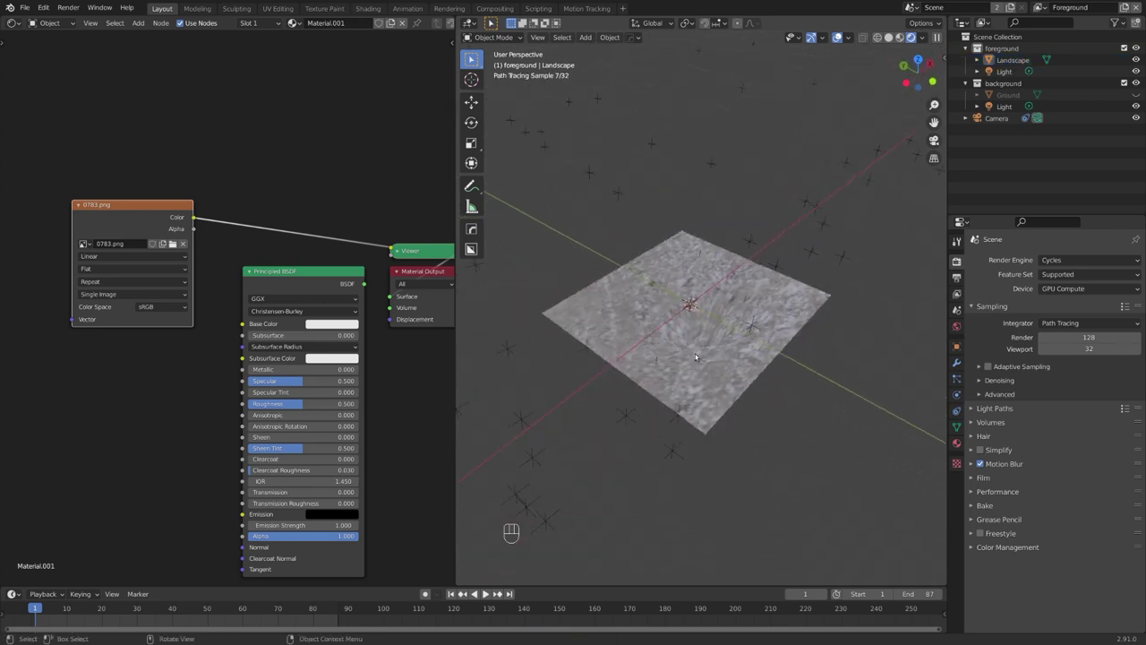
left_click_drag(159, 232, 149, 230)
Step: Add Texture Coordinate and Mapping nodes with Ctrl+T and nudge the mapping location
key("ctrl+t")
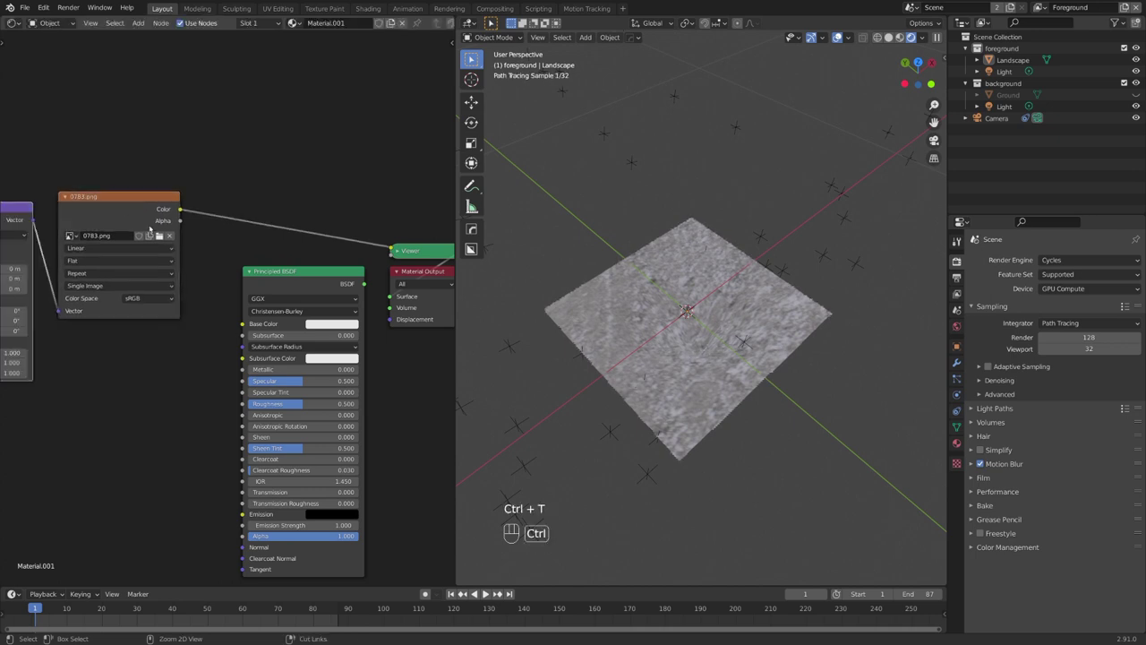
key("alt+a")
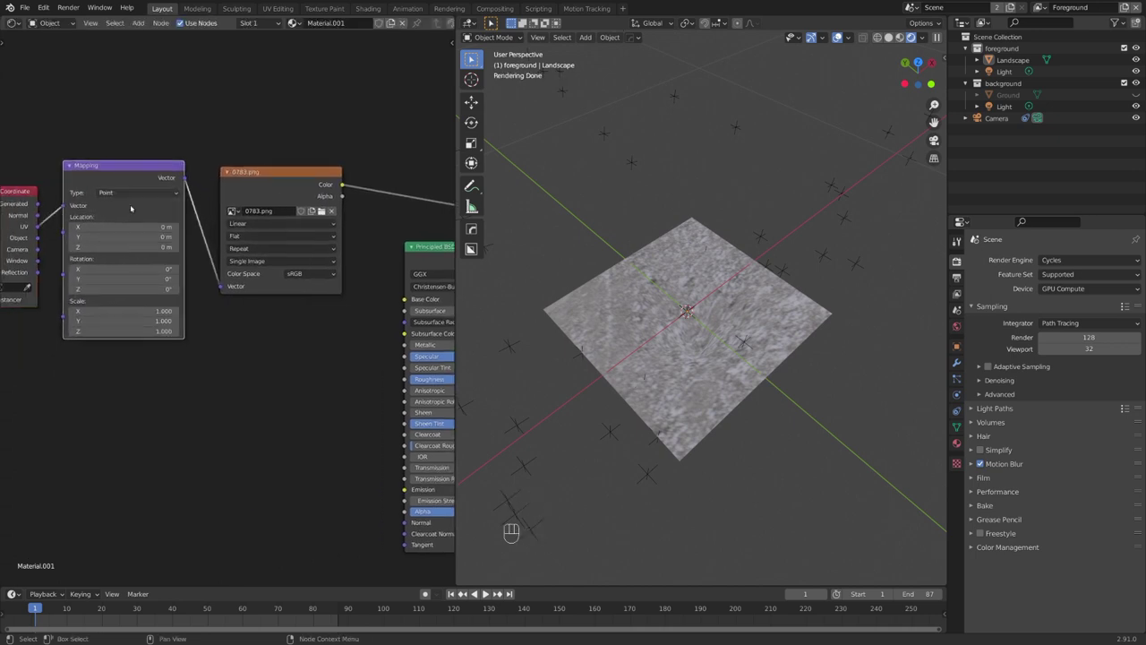
left_click(129, 227)
left_click_drag(130, 227, 107, 236, "shift")
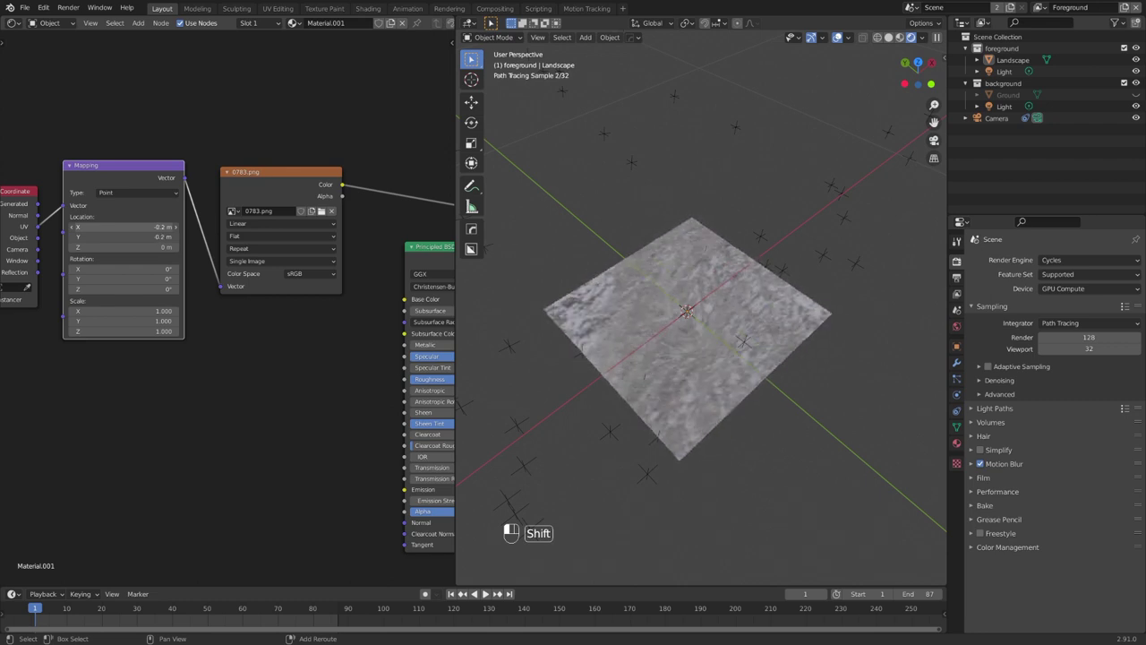
middle_click_drag(348, 176, 230, 162)
key("ctrl+s")
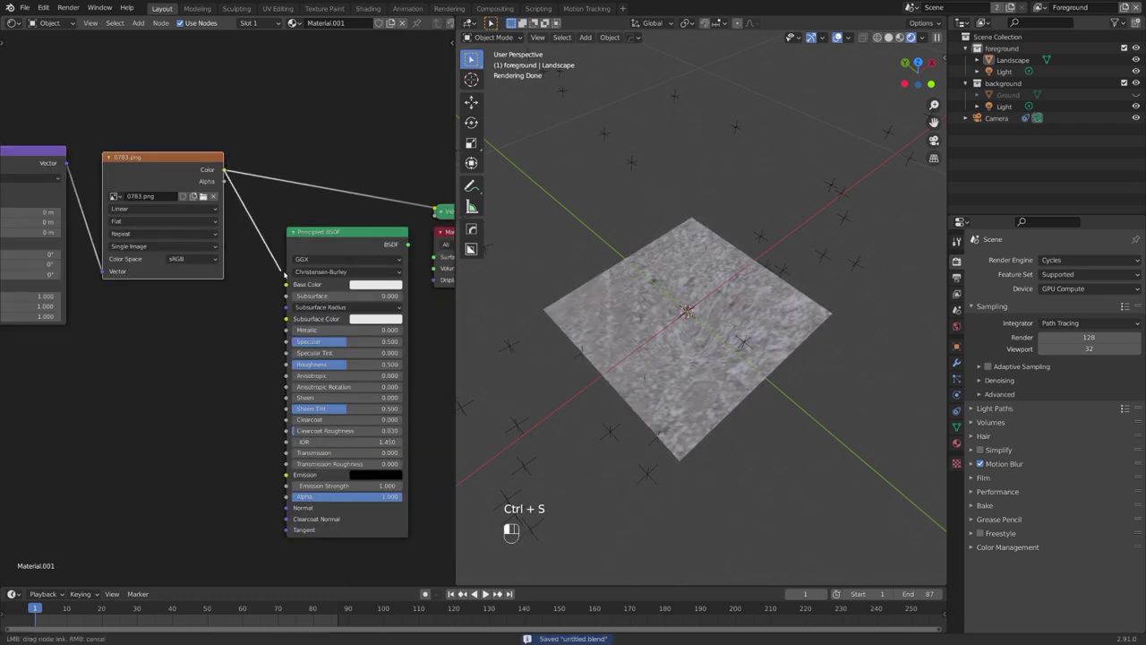
Step: Wire the image Color into Base Color, output the Principled BSDF, and save
left_click_drag(224, 169, 287, 285)
left_click(346, 358, "ctrl+shift")
left_click_drag(347, 231, 324, 184)
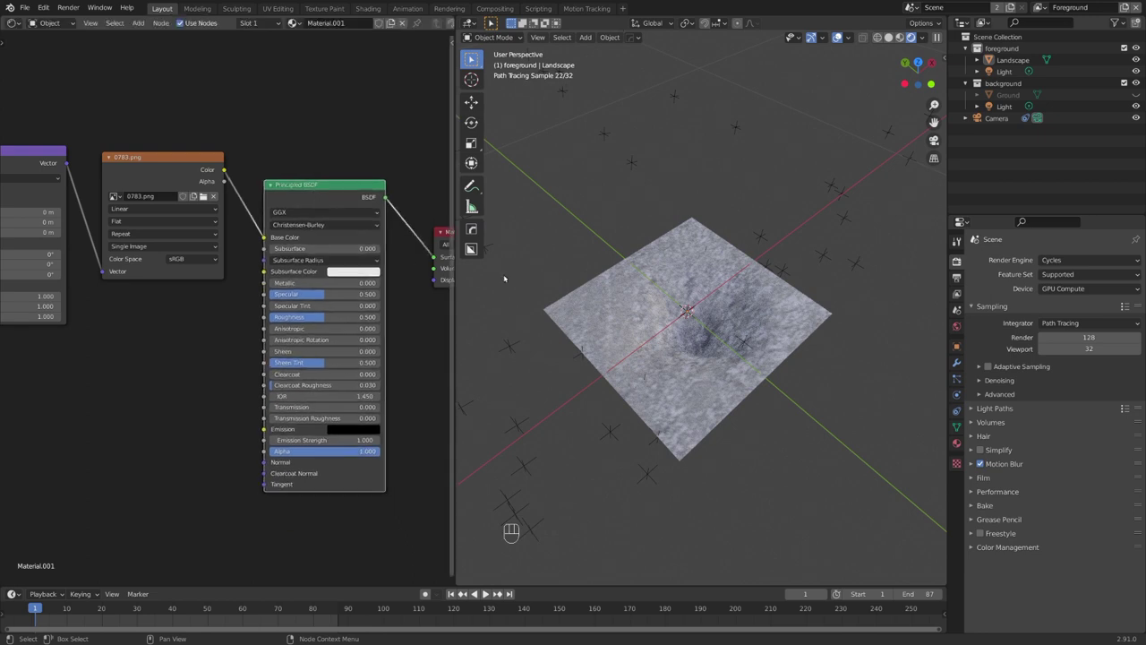
key("alt+a")
key("ctrl+s")
Step: Enable Transparent under Render Properties > Film and save
key("KP_0")
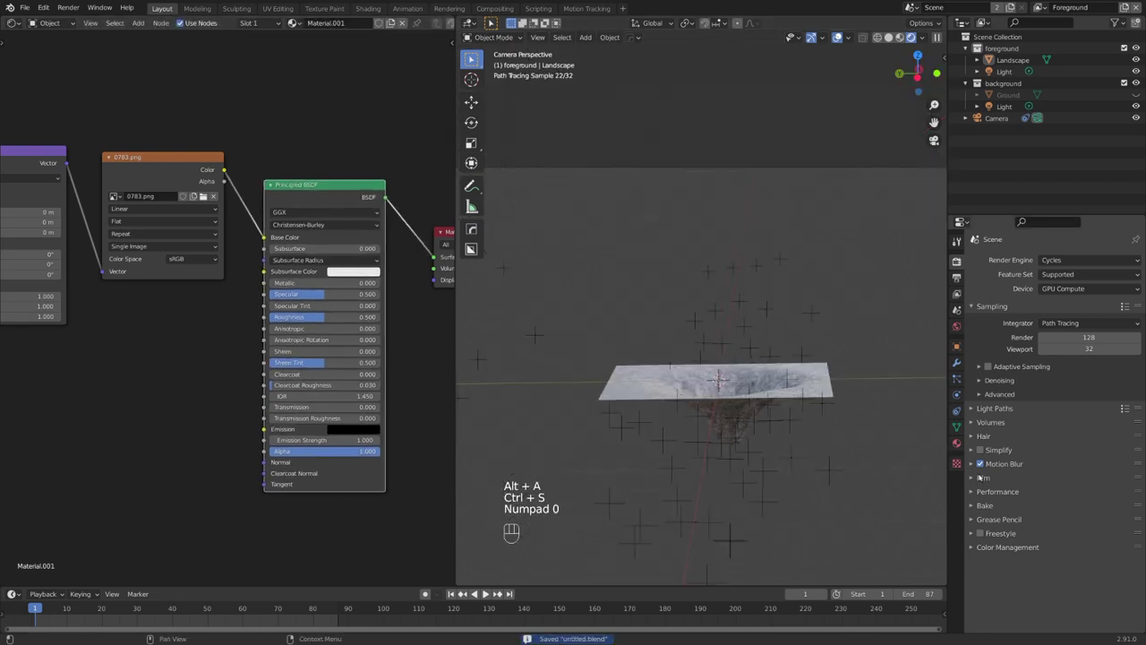
left_click(981, 477)
left_click(988, 559)
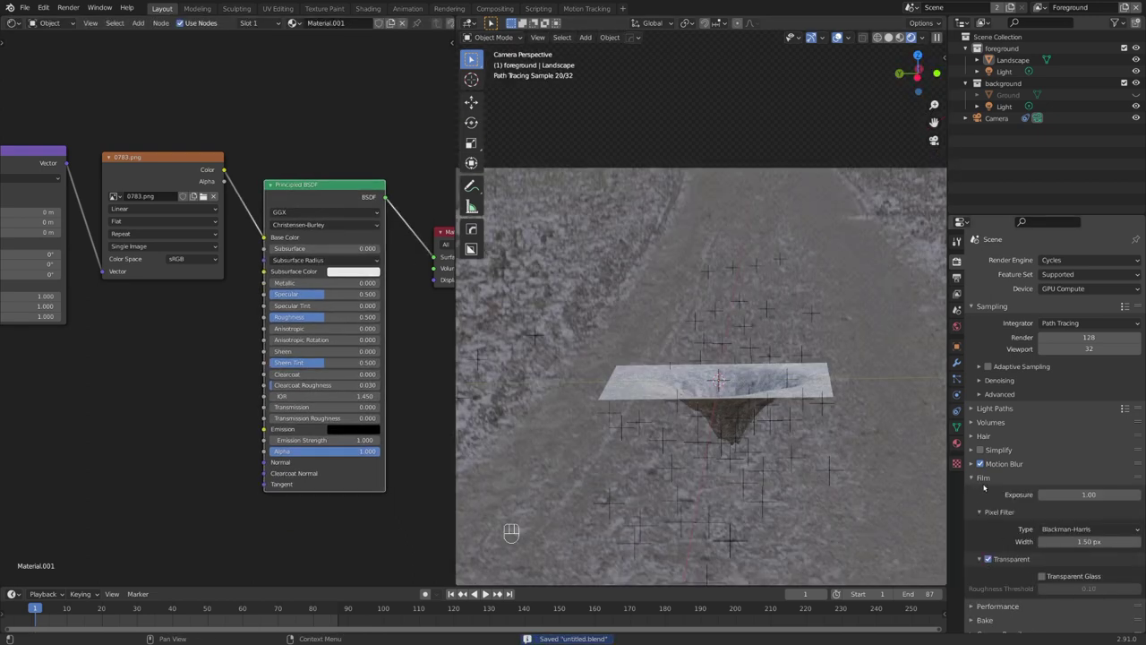
key("ctrl+s")
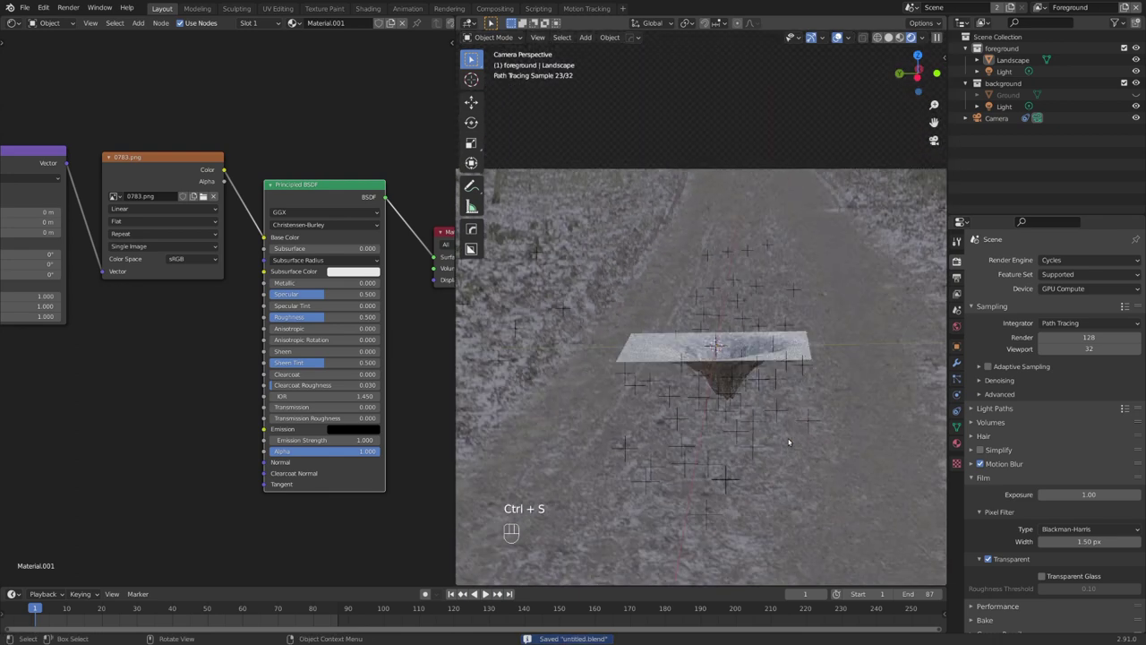
Step: Save again, frame the node tree, and view the ground plane from the top
key("ctrl+s")
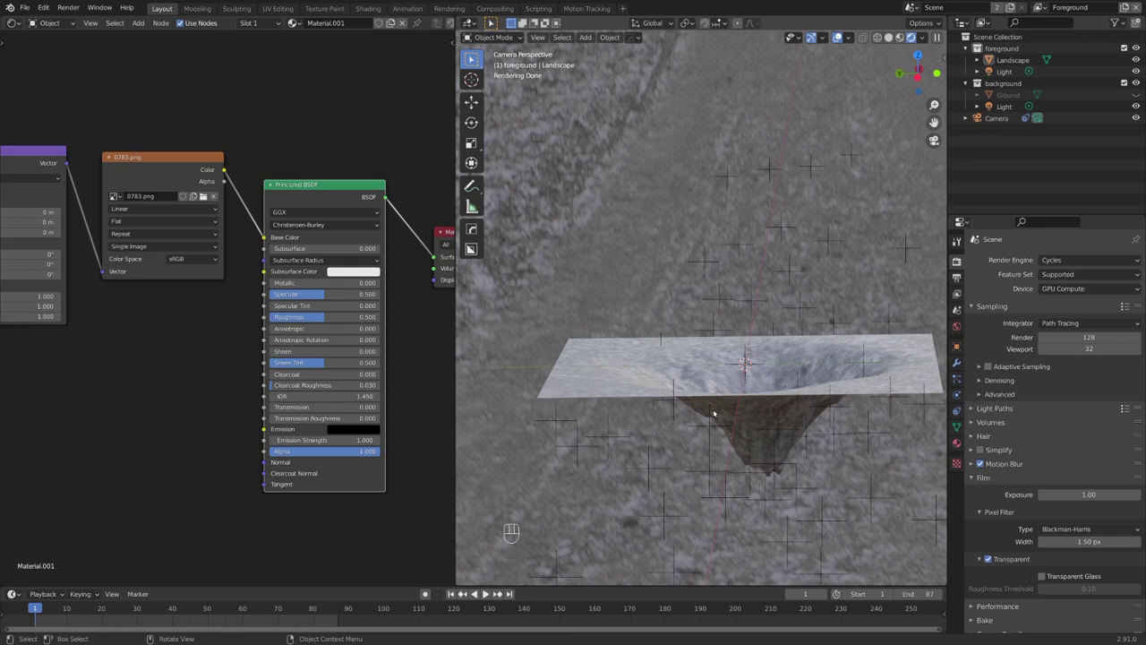
key("ctrl+s")
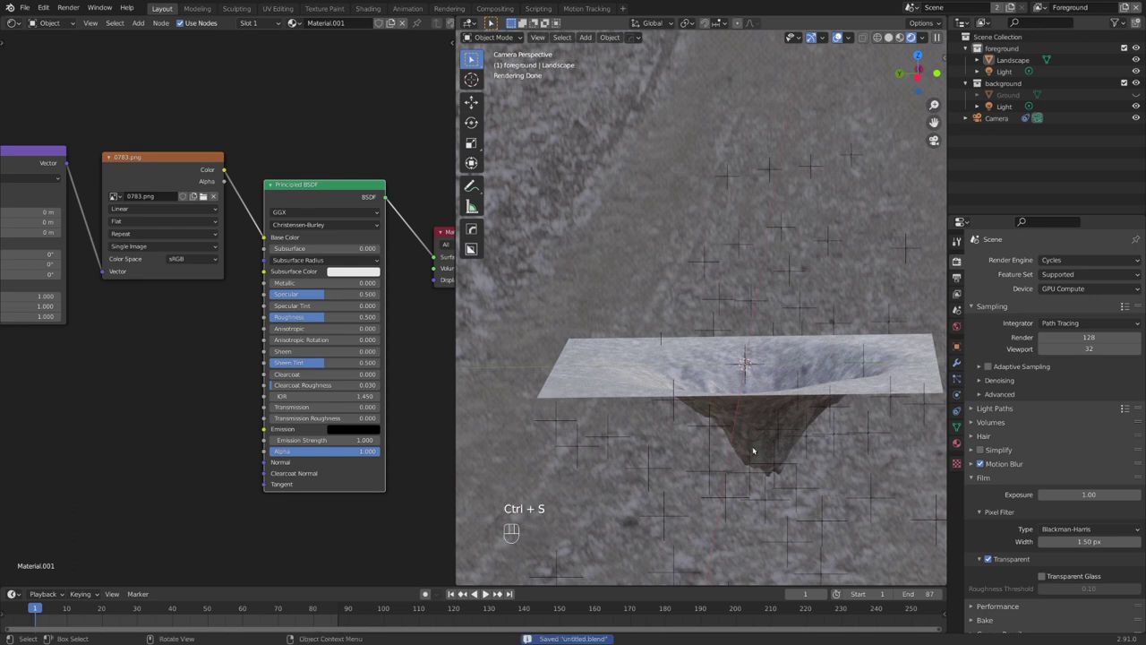
middle_click_drag(440, 410, 324, 367)
scroll(324, 367, "down", 2)
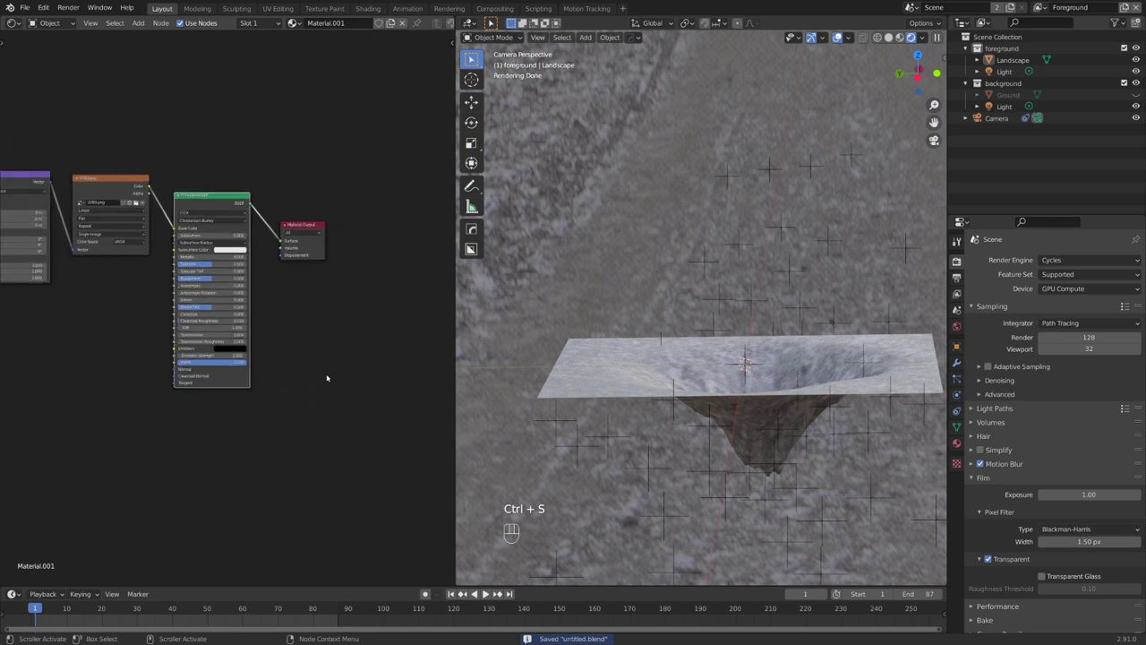
key("ctrl+s")
key("KP_7")
scroll(606, 235, "up", 4)
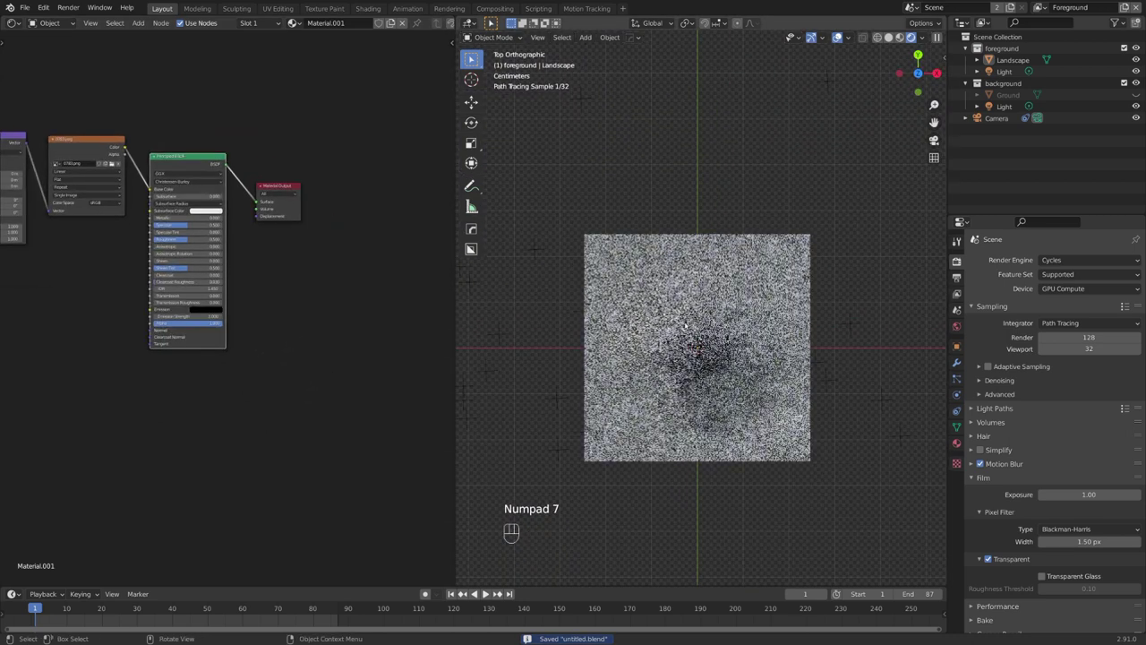
Step: Add a Quadratic Sphere Gradient Texture node below the other nodes and preview it
middle_click_drag(256, 388, 318, 361)
key("shift+a")
type("gr")
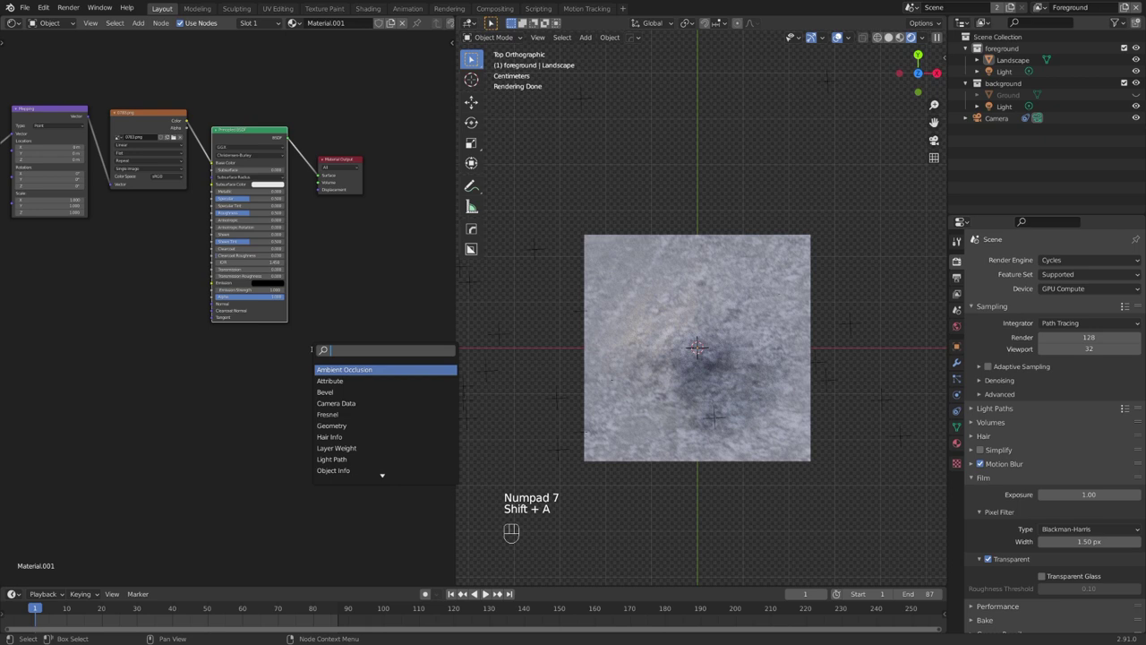
type("ad")
key("Return")
left_click(243, 410)
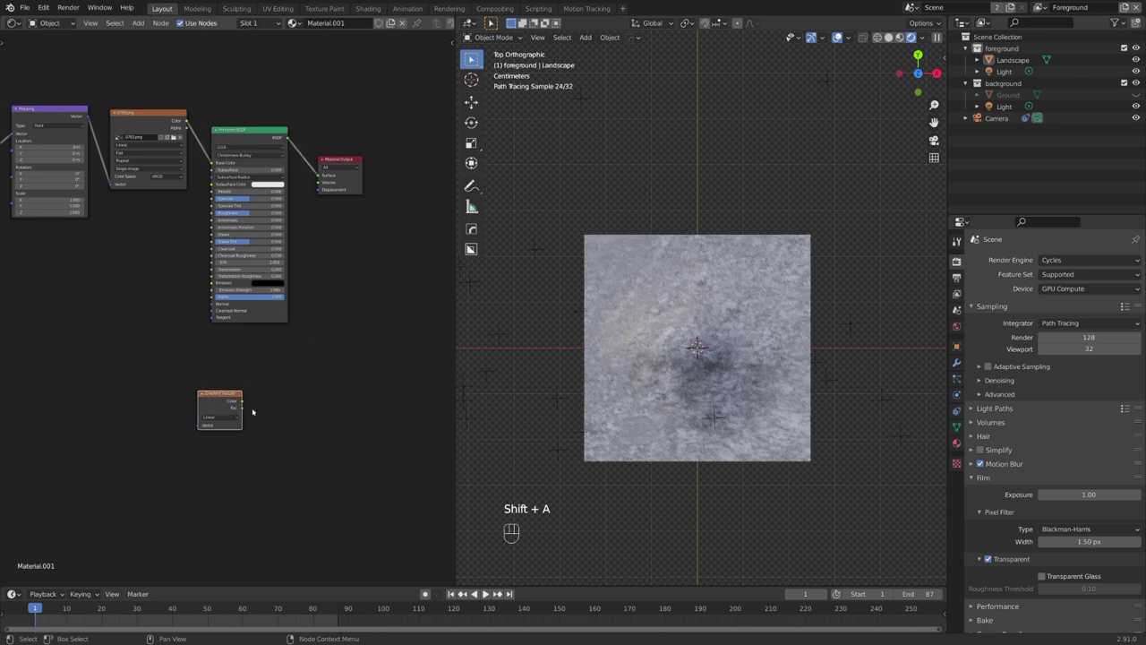
left_click(228, 407, "ctrl+shift")
scroll(228, 407, "up", 2)
left_click(248, 427)
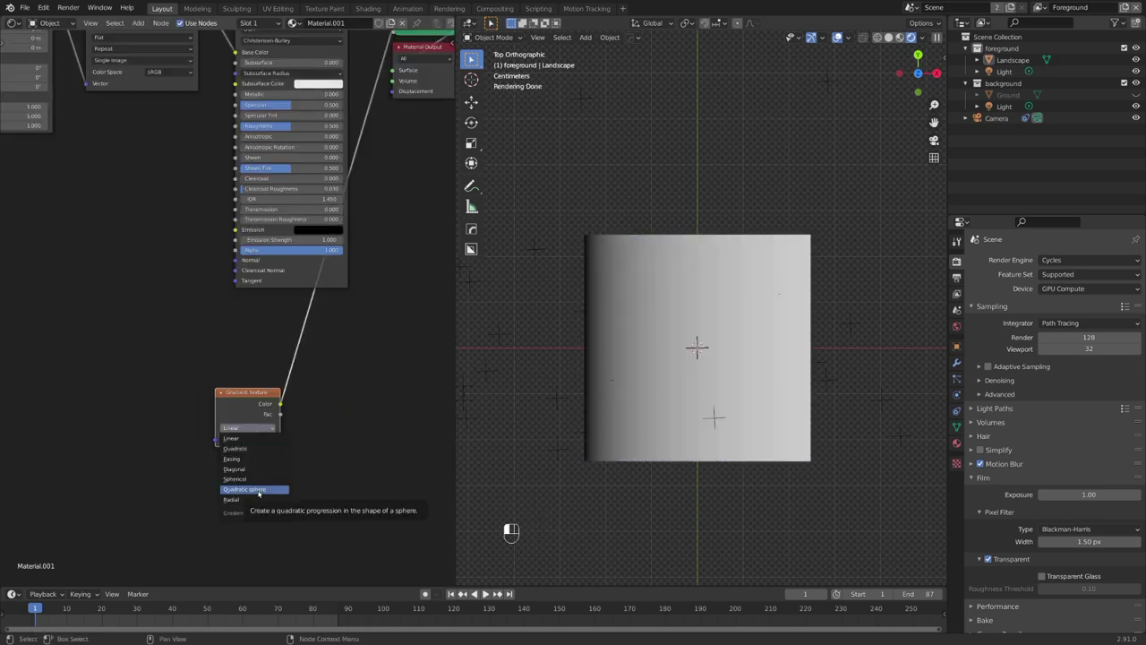
left_click(258, 491)
Step: Drive the gradient from Object coordinates and link its colour to the BSDF Alpha
key("ctrl+t")
key("alt+a")
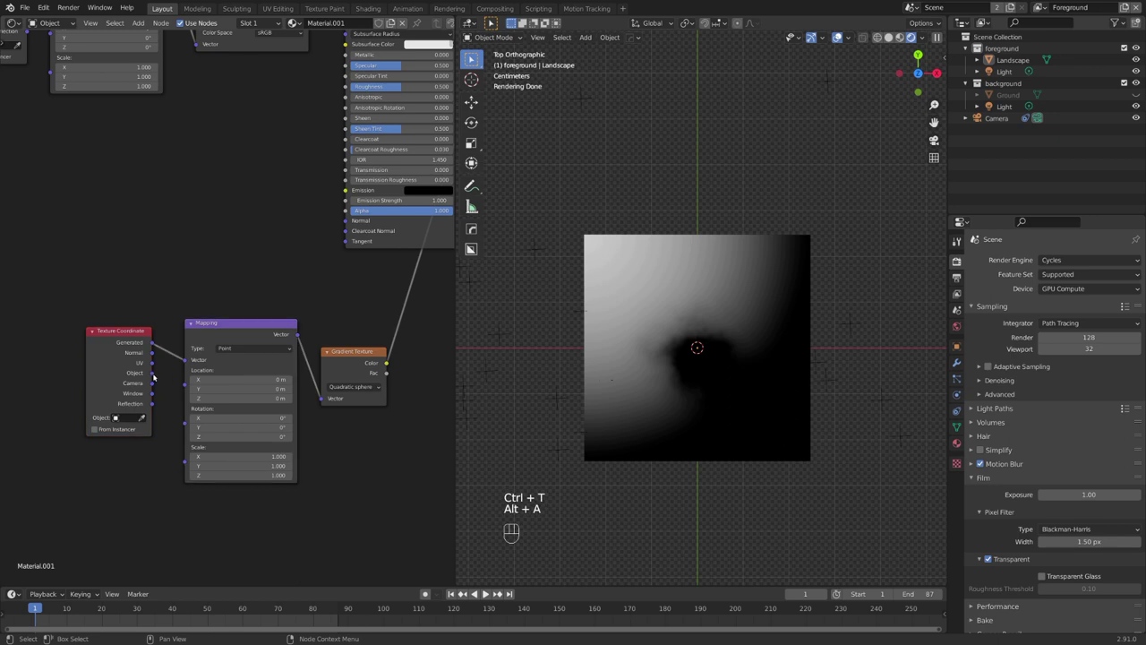
left_click_drag(153, 373, 183, 360)
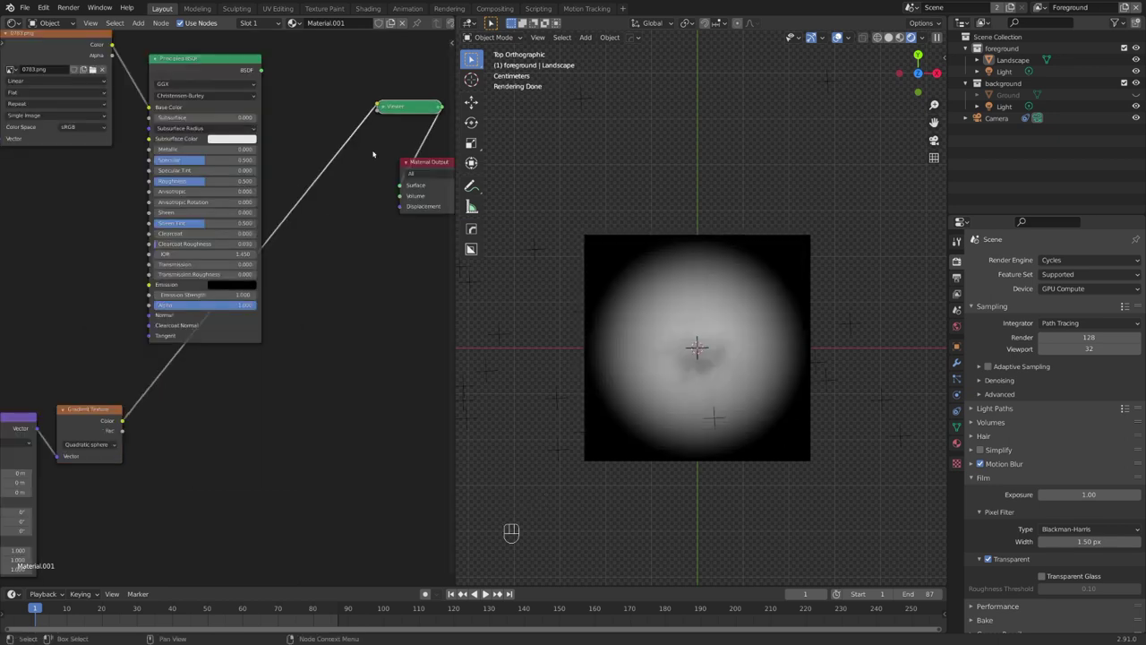
mouse_move(125, 423)
left_mouse_down()
mouse_move(149, 307)
mouse_move(230, 331)
left_mouse_up()
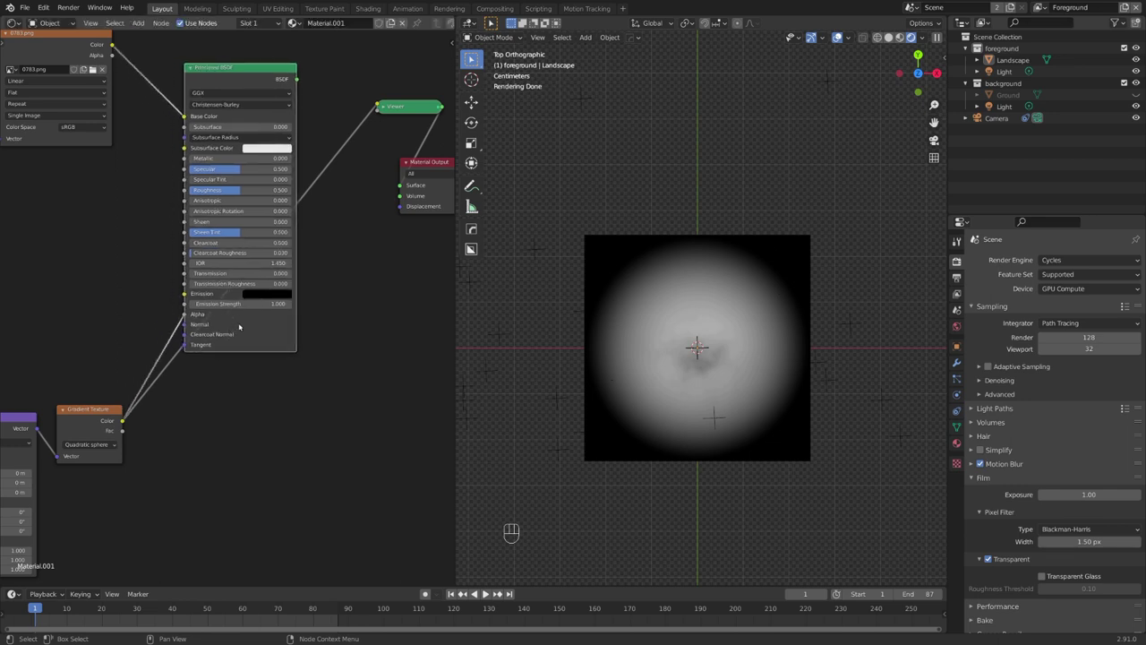
left_click(239, 327, "ctrl+shift")
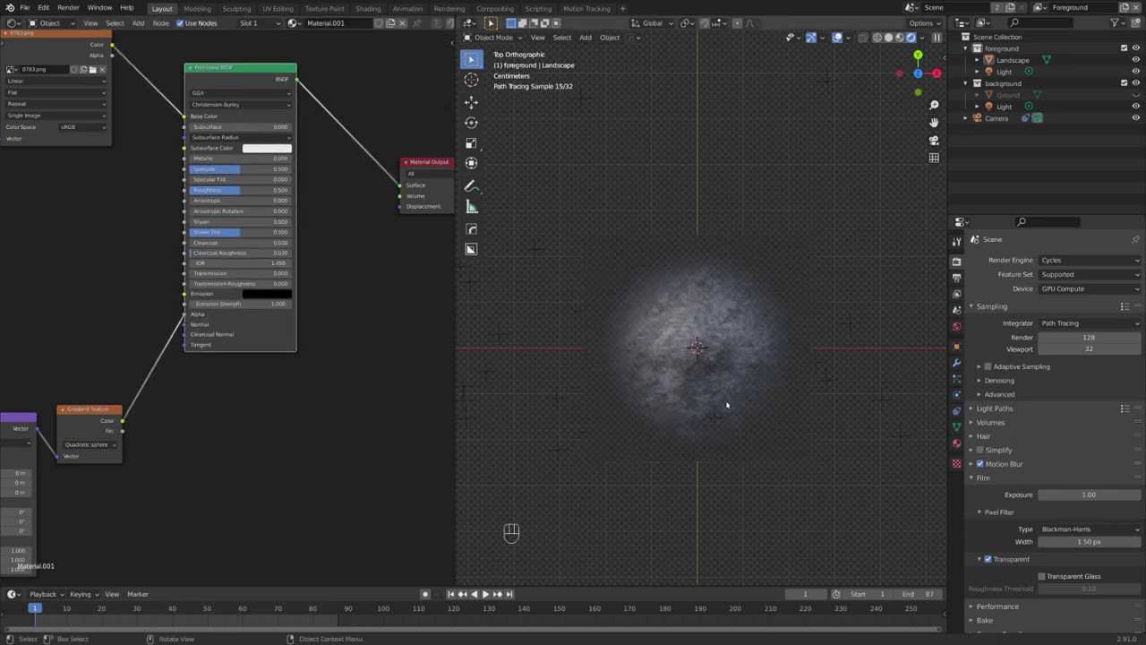
key("ctrl+s")
middle_click_drag(726, 406, 671, 221)
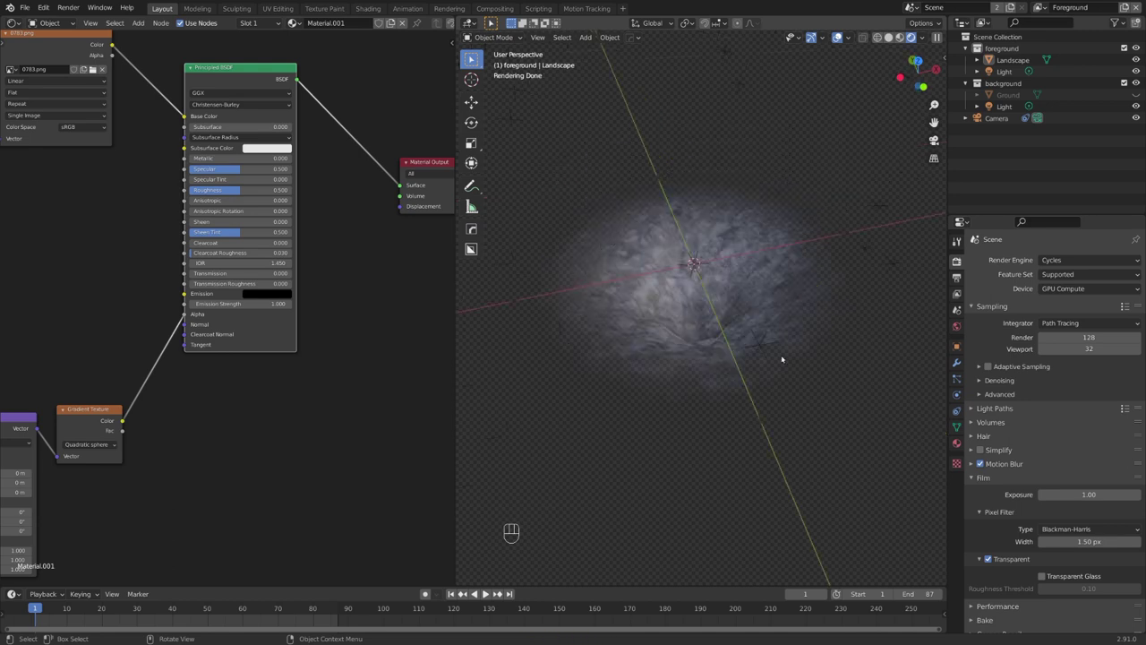
key("KP_0")
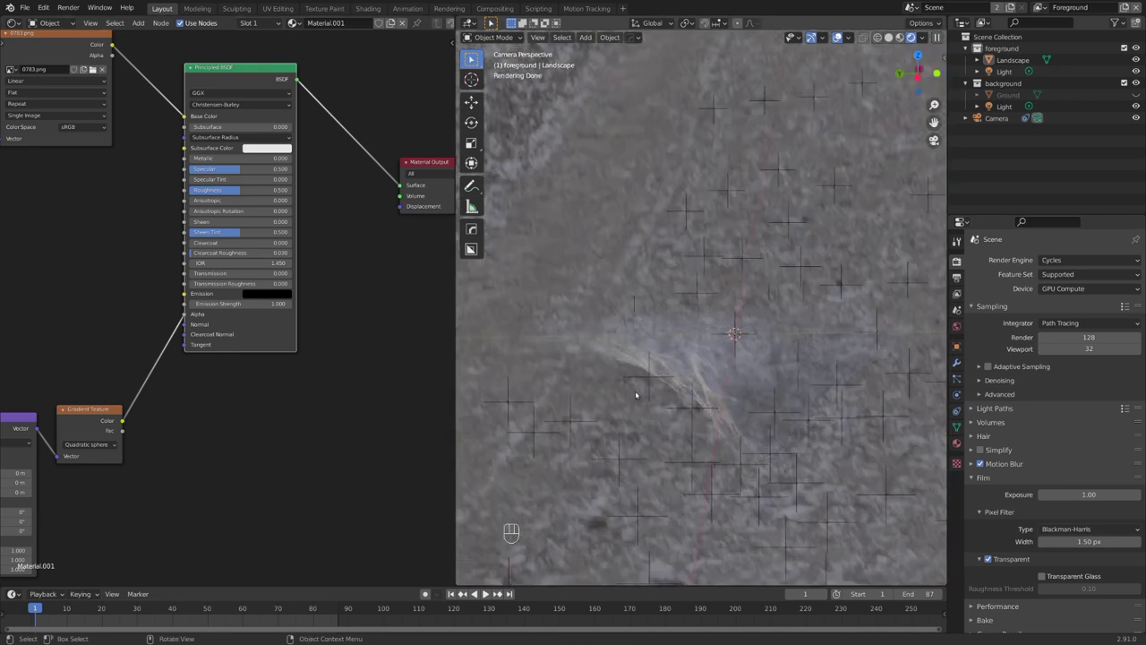
Step: Insert a ColorRamp into the gradient-to-Alpha link with its white stop moved slightly left
middle_click_drag(250, 412, 261, 409)
key("shift+a")
type("colo")
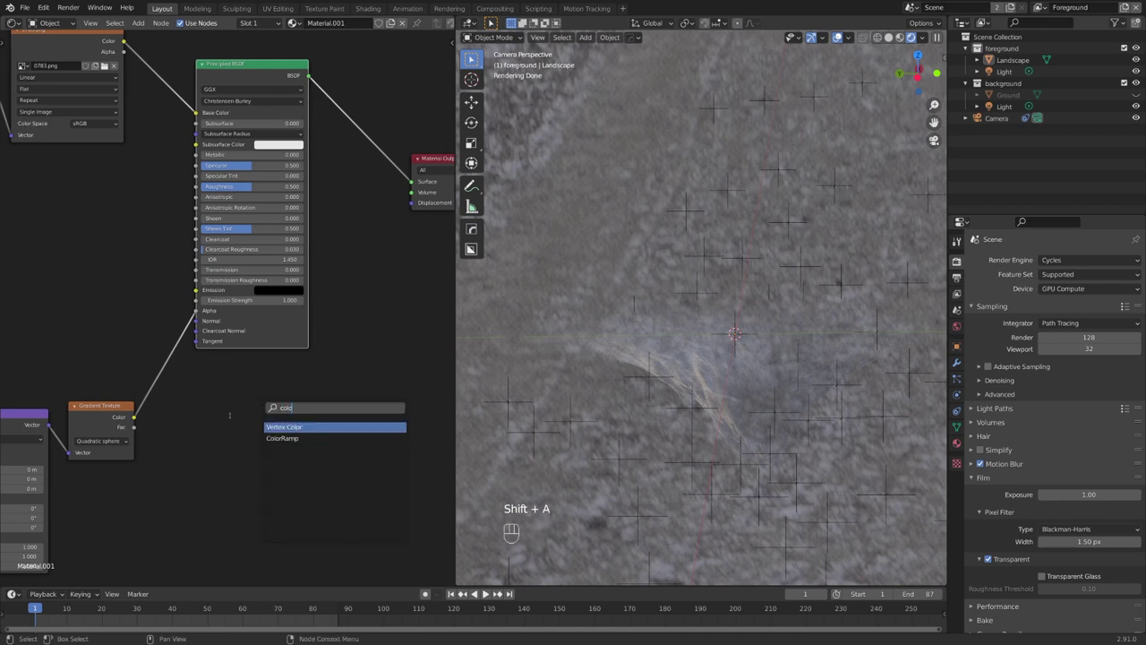
left_click(282, 438)
left_click(233, 398)
scroll(213, 411, "up", 2)
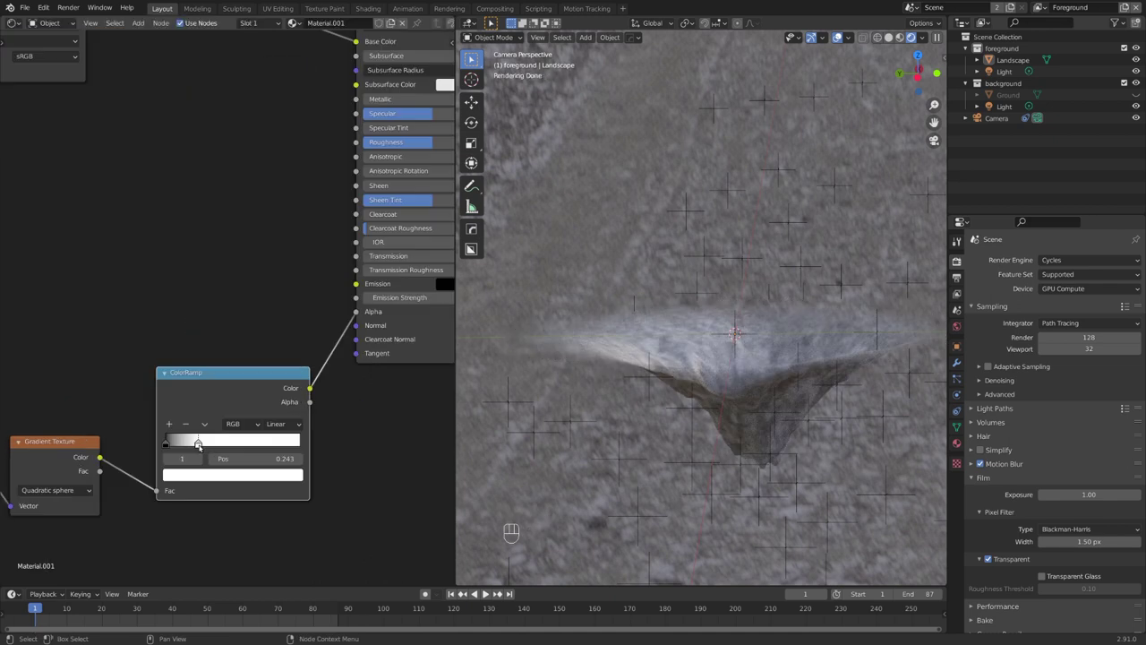
key("ctrl+s")
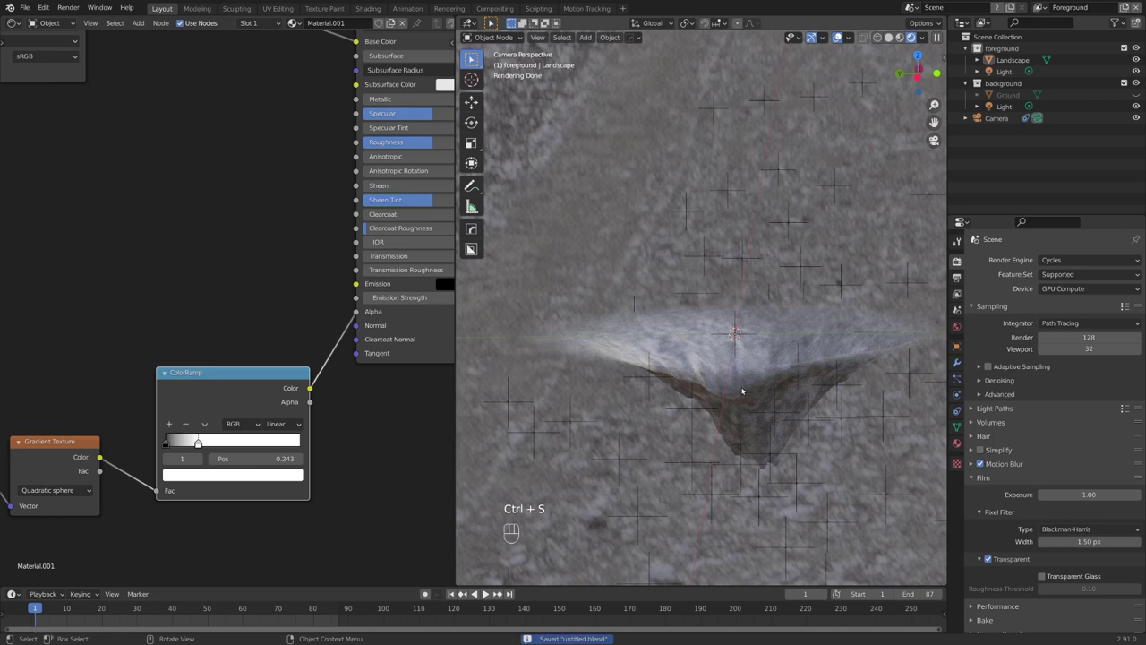
left_click_drag(198, 444, 193, 442)
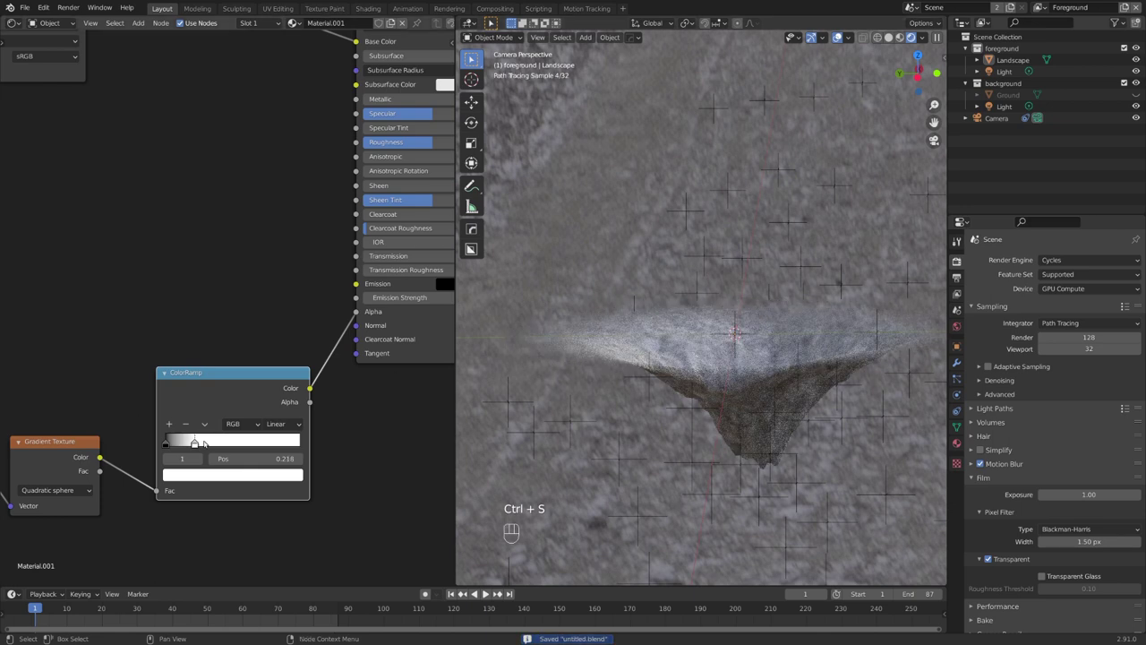
key("KP_0")
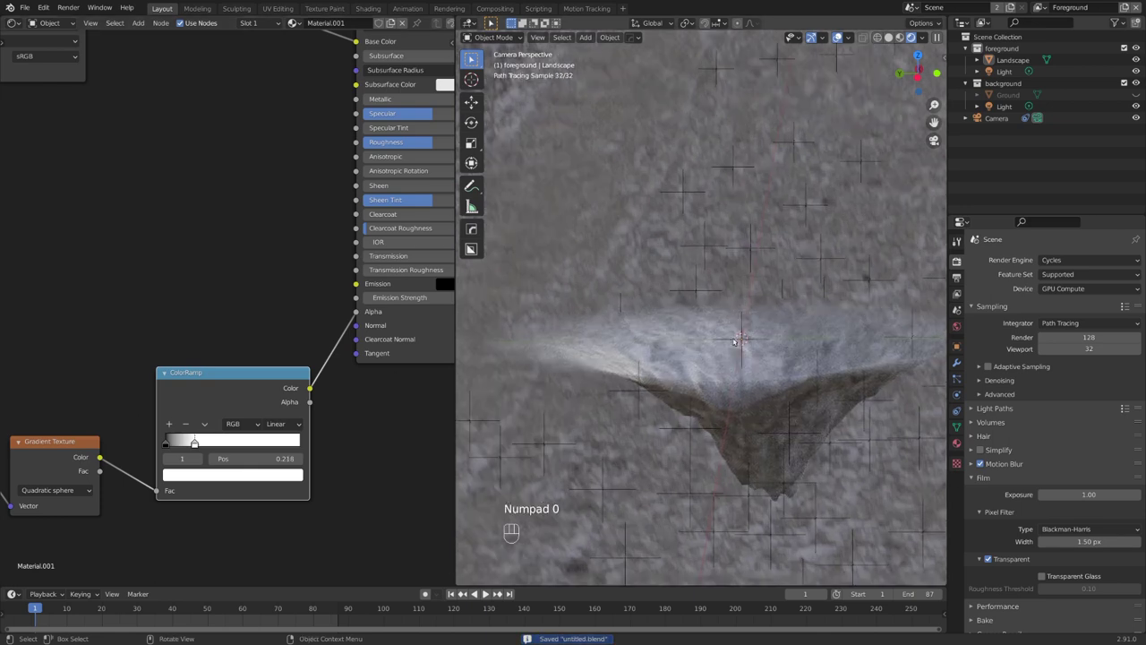
key("ctrl+s")
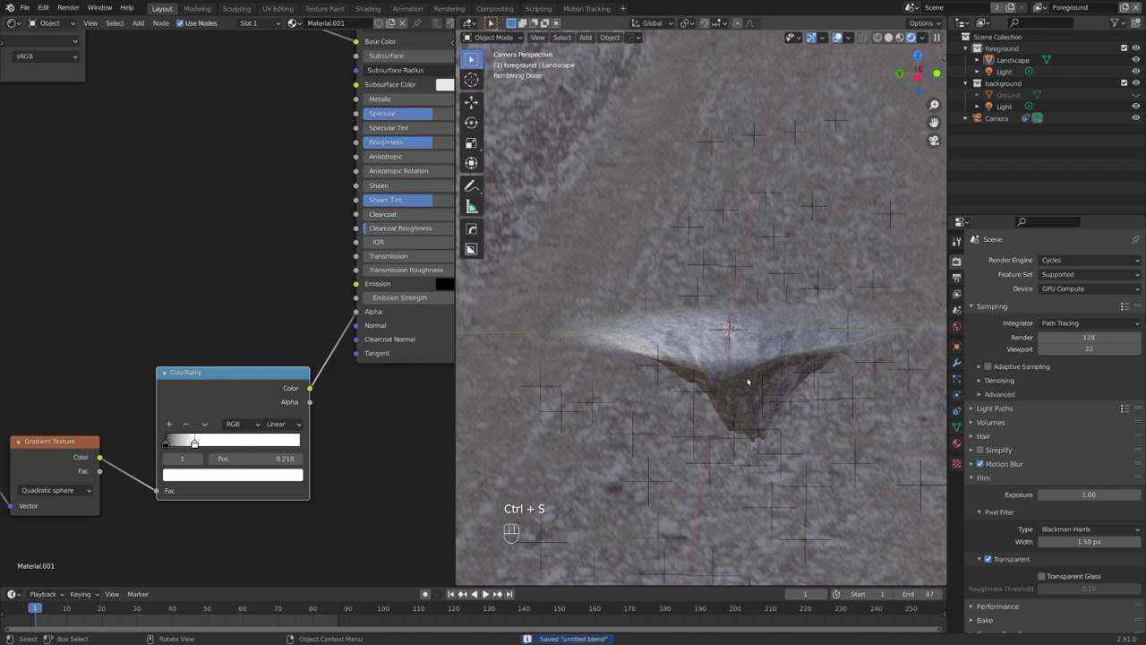
middle_click_drag(197, 434, 112, 435)
Step: Add a Geometry input node and preview its Backfacing output on the plane
scroll(246, 393, "down", 2)
key("shift+a")
type("g")
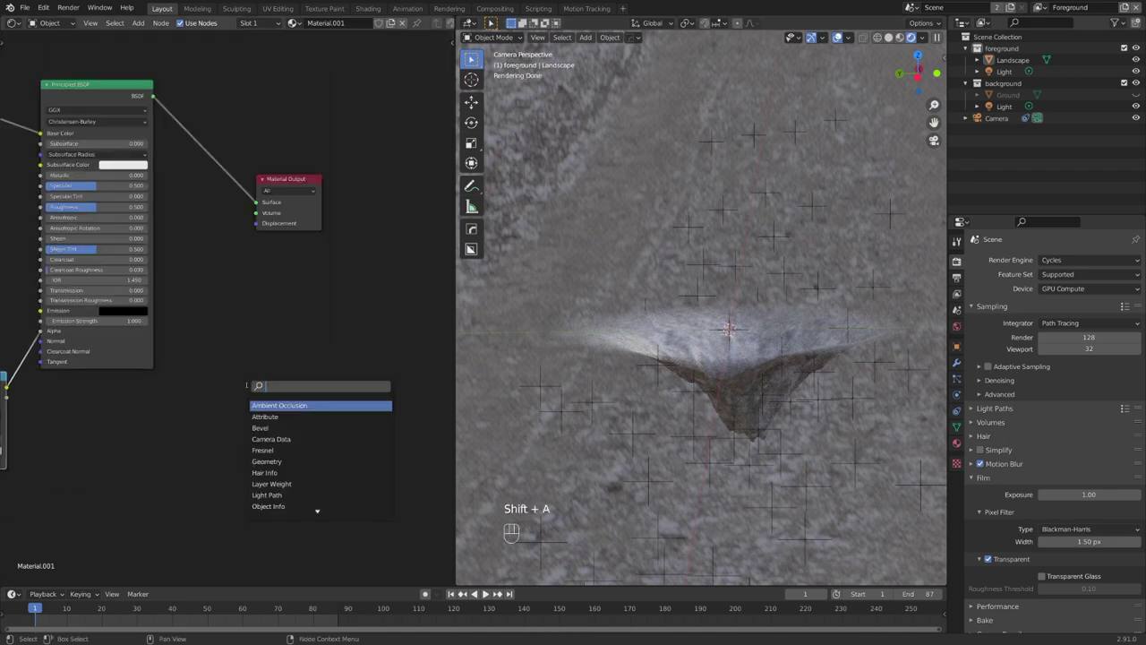
type("eo")
key("Return")
left_click(237, 409)
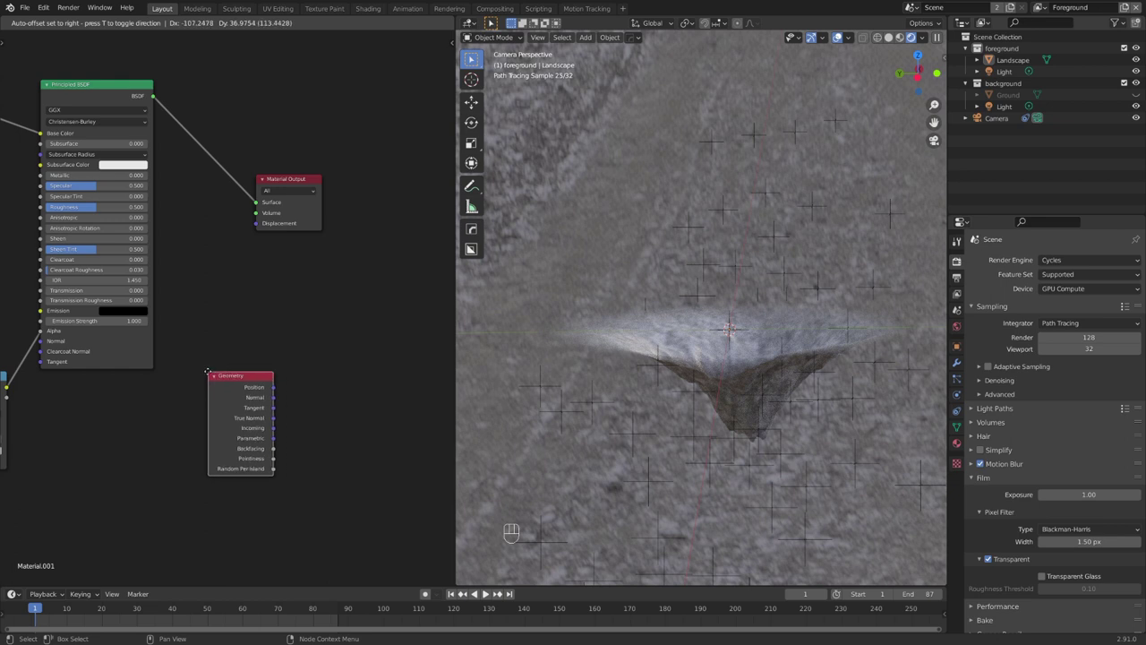
left_click(237, 410, "ctrl+shift")
left_click(237, 412, "ctrl+shift")
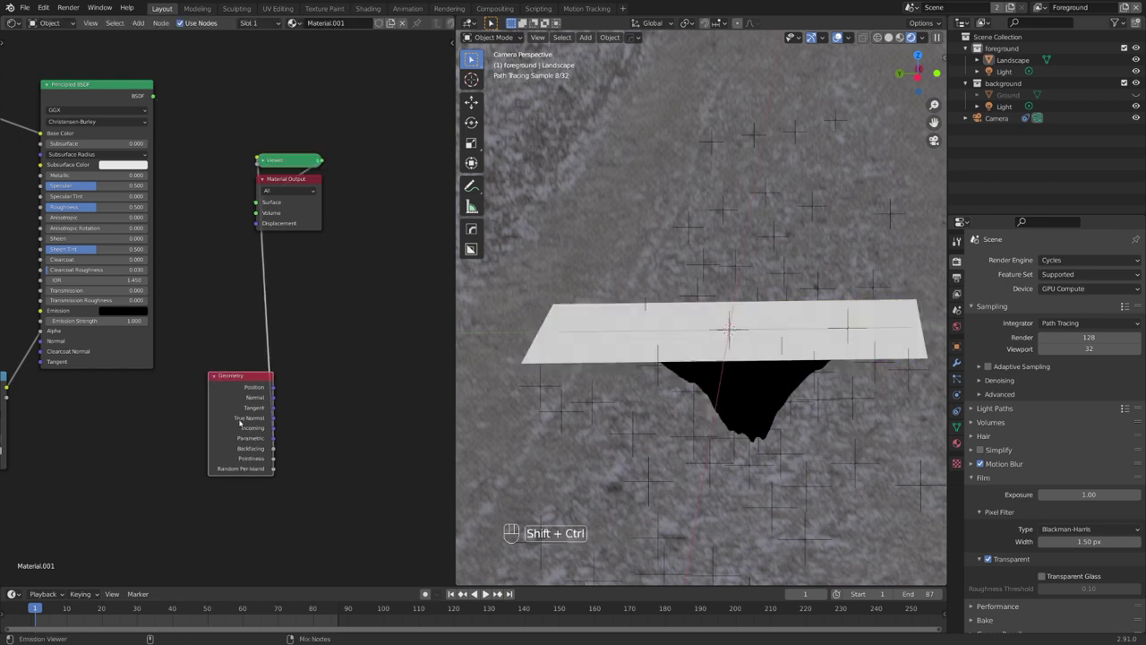
left_click_drag(238, 411, 106, 430)
key("ctrl+s")
middle_click_drag(615, 402, 665, 339)
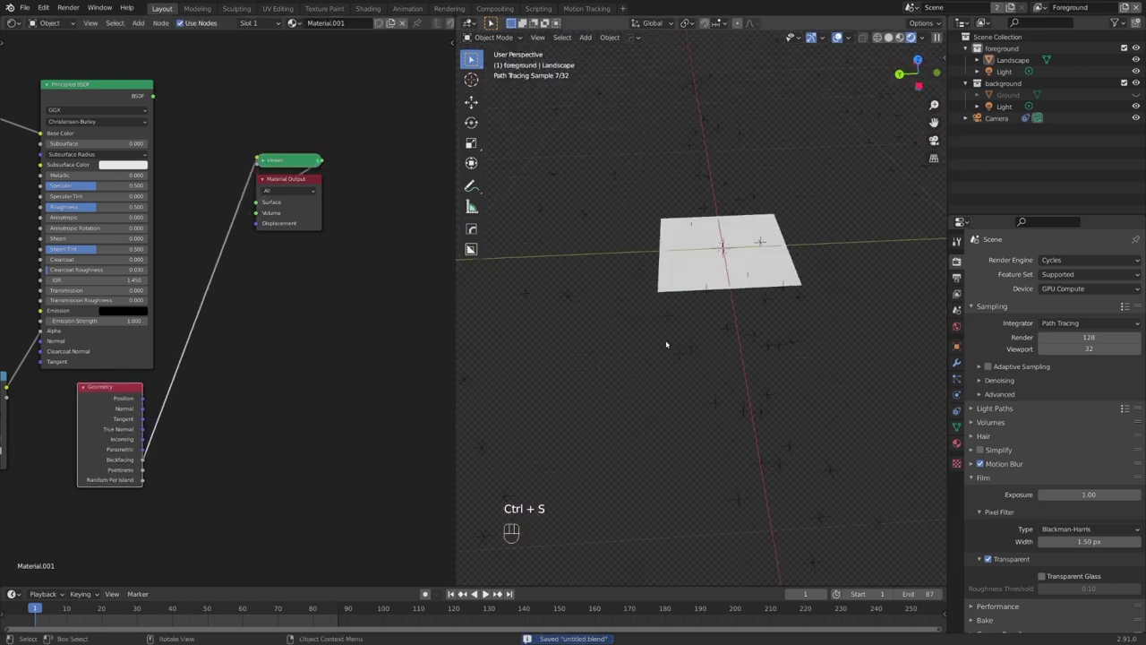
scroll(678, 387, "up", 2)
mouse_move(679, 387)
middle_mouse_down()
mouse_move(693, 256)
mouse_move(700, 331)
middle_mouse_up()
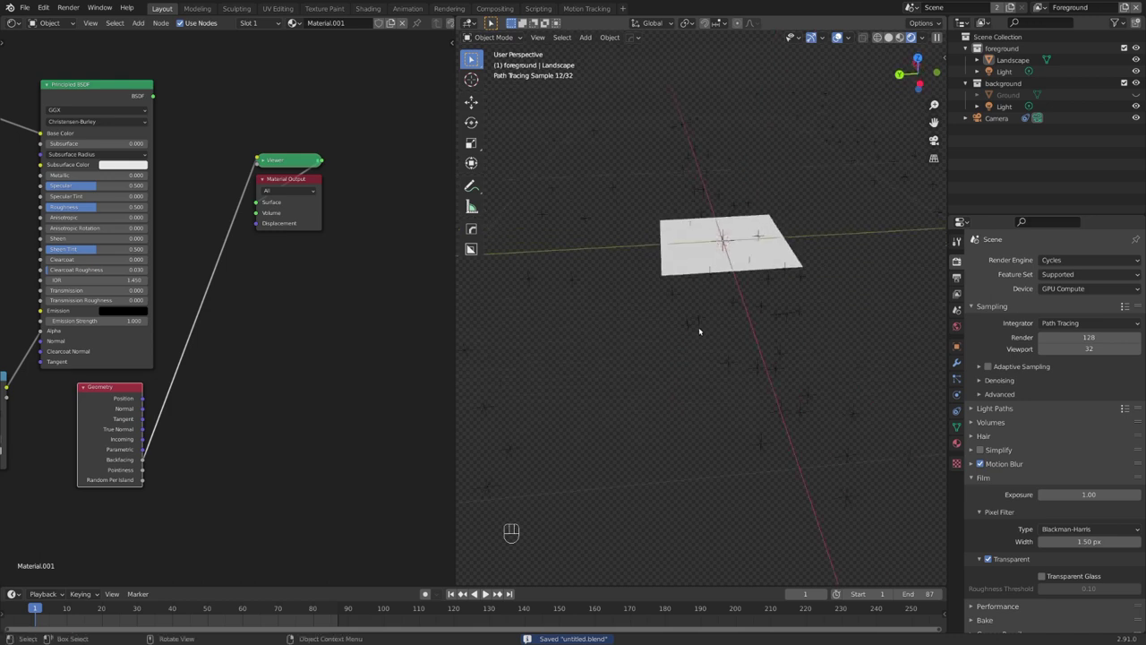
key("KP_0")
Step: Add a Holdout node and a Mix Shader beside it
key("shift+a")
type("hold")
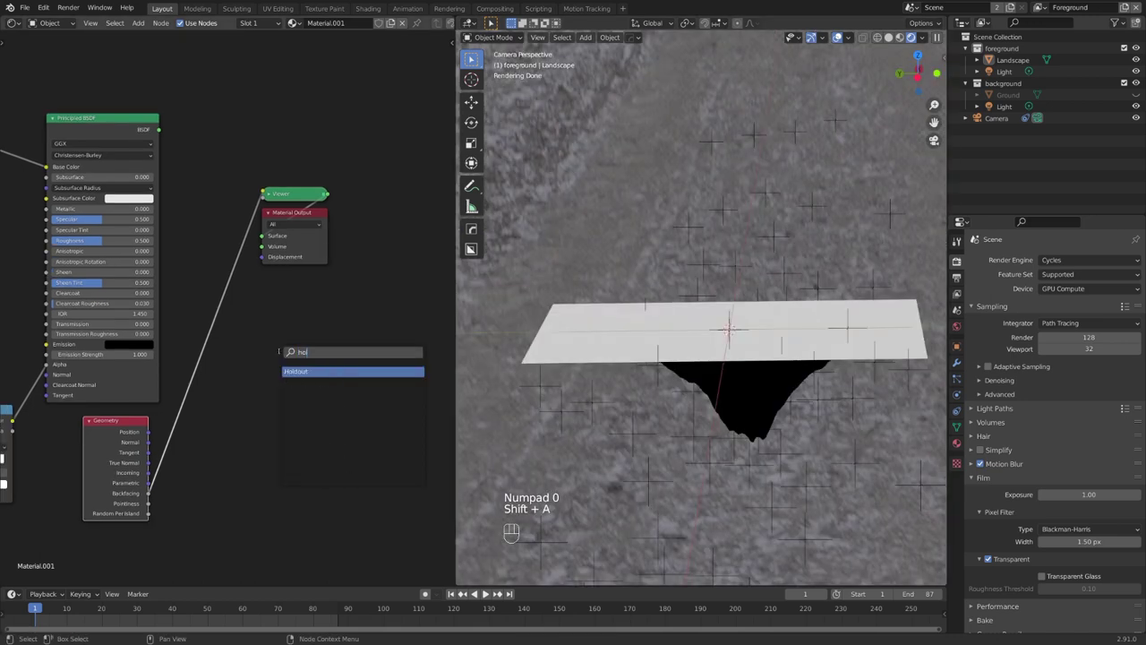
key("Return")
left_click(248, 349)
key("shift+a")
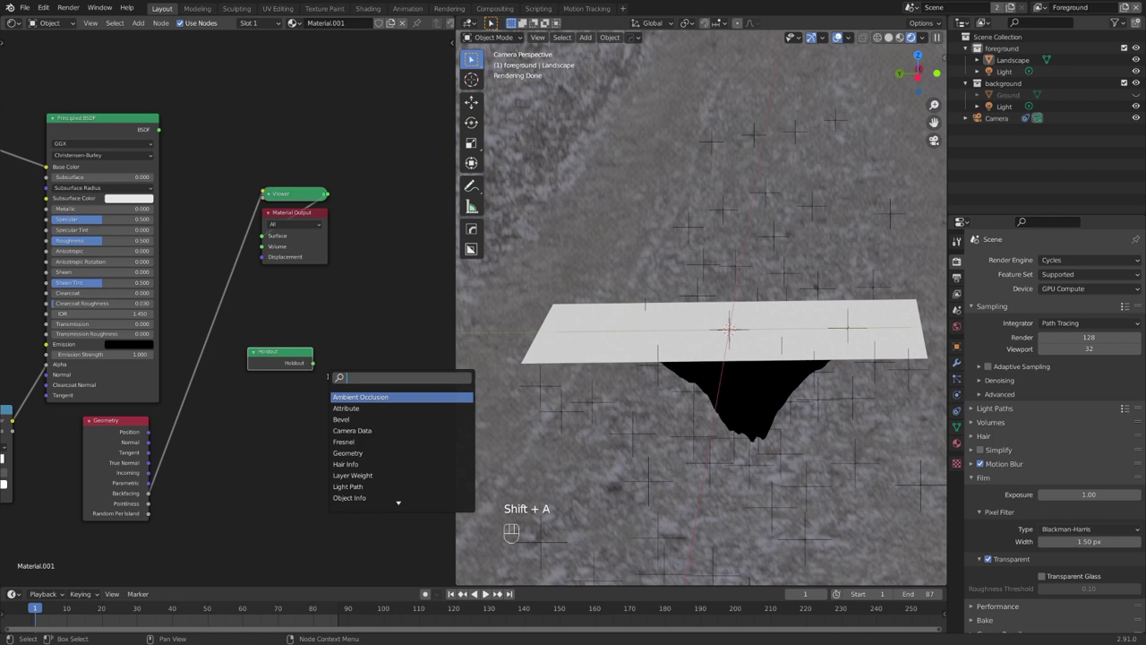
type("mix")
key("Return")
left_click(370, 342)
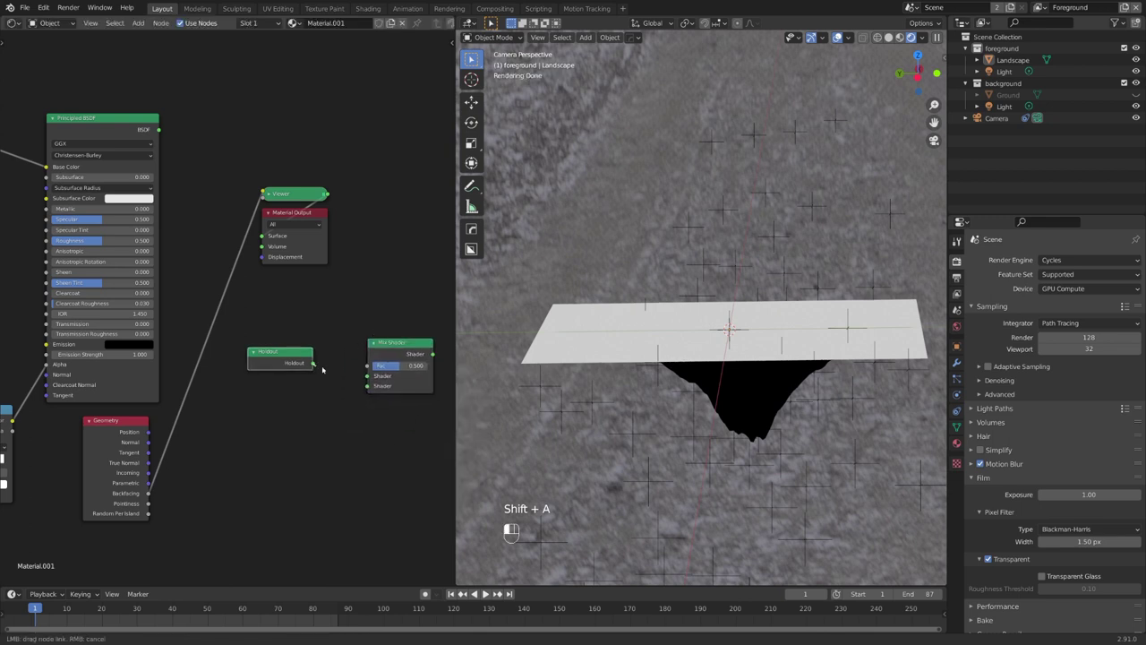
Step: Mix Holdout and Principled BSDF by Backfacing, send the result to the output, and save
left_click_drag(368, 380, 368, 376)
left_click_drag(158, 130, 367, 385)
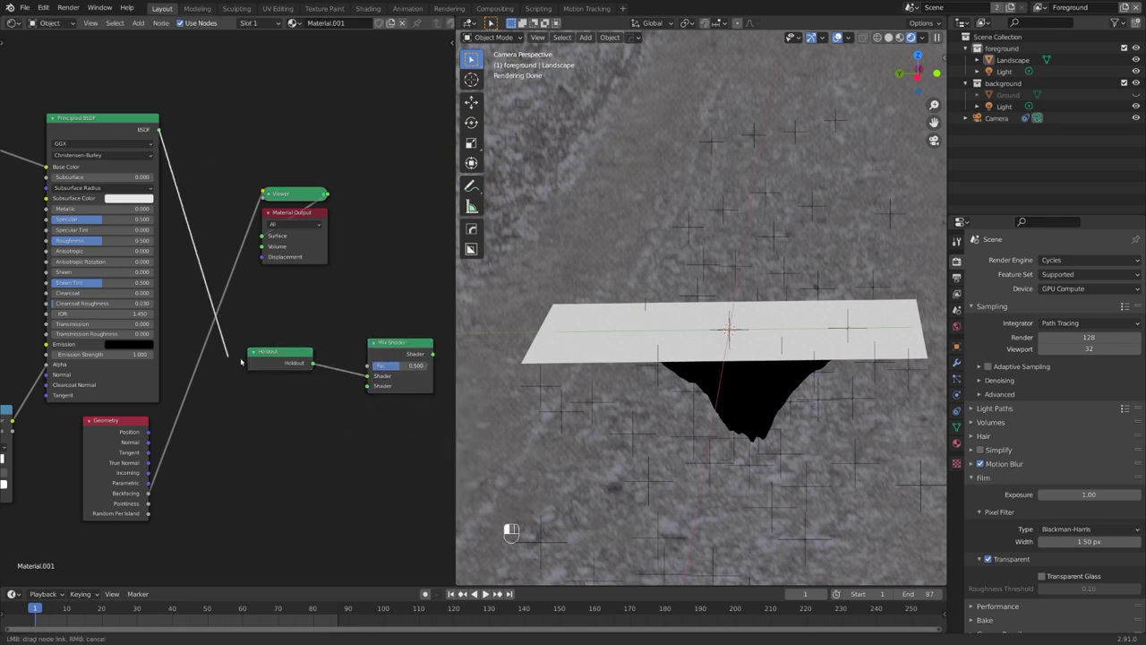
mouse_move(149, 493)
left_mouse_down()
mouse_move(189, 405)
mouse_move(369, 367)
left_mouse_up()
key("ctrl+s")
key("Delete")
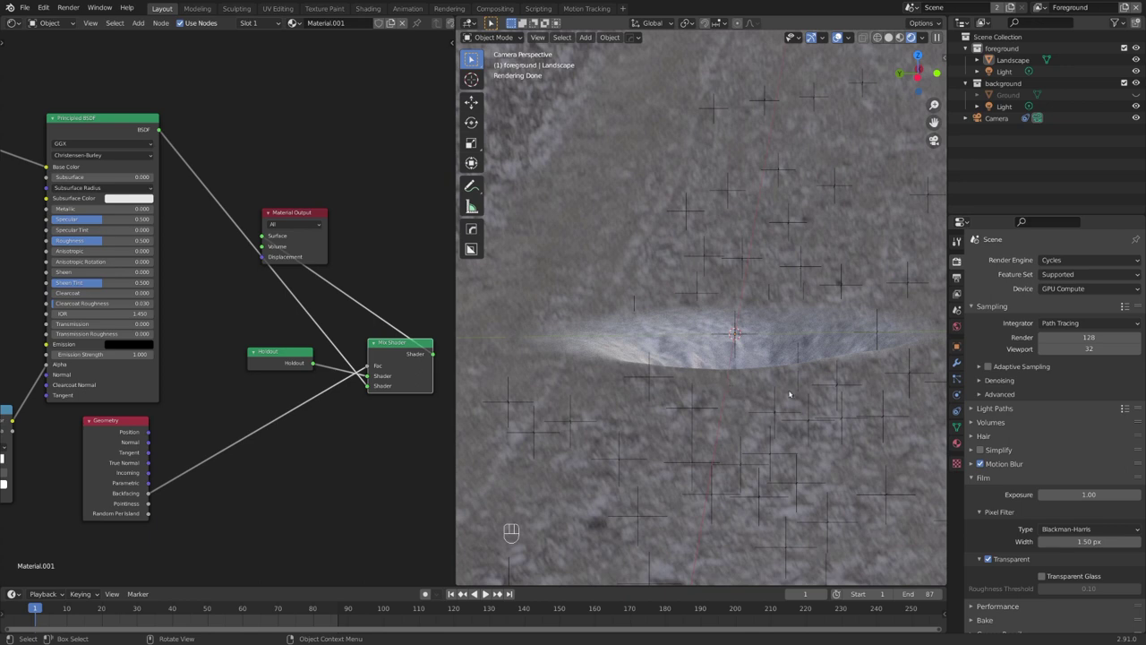
key("ctrl+s")
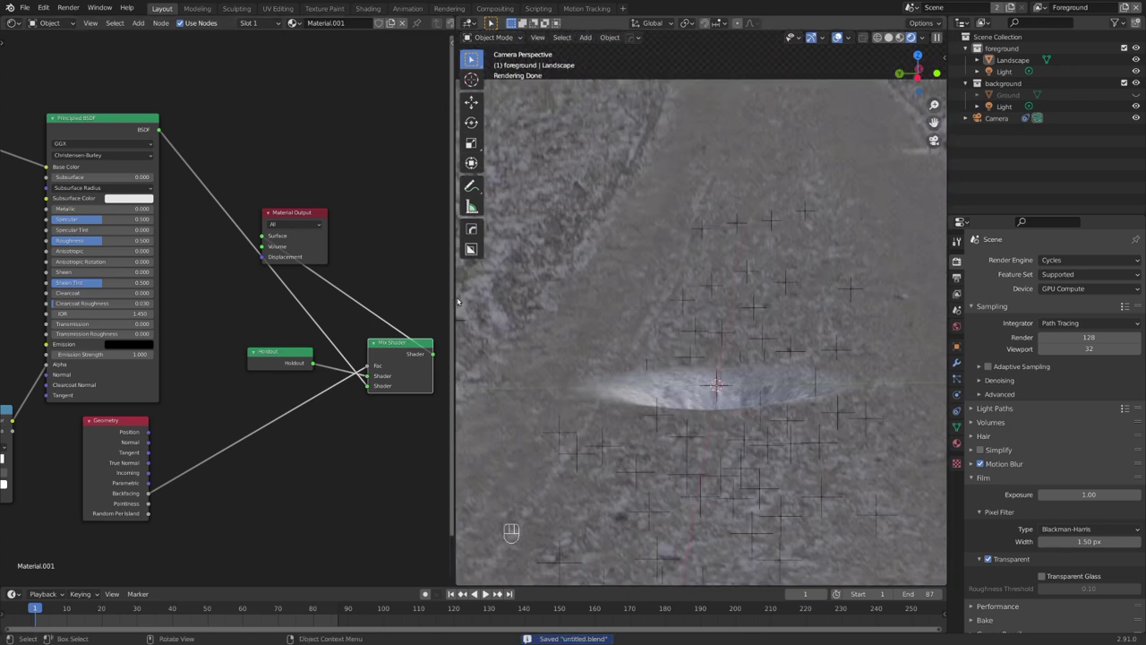
left_click_drag(456, 298, 209, 297)
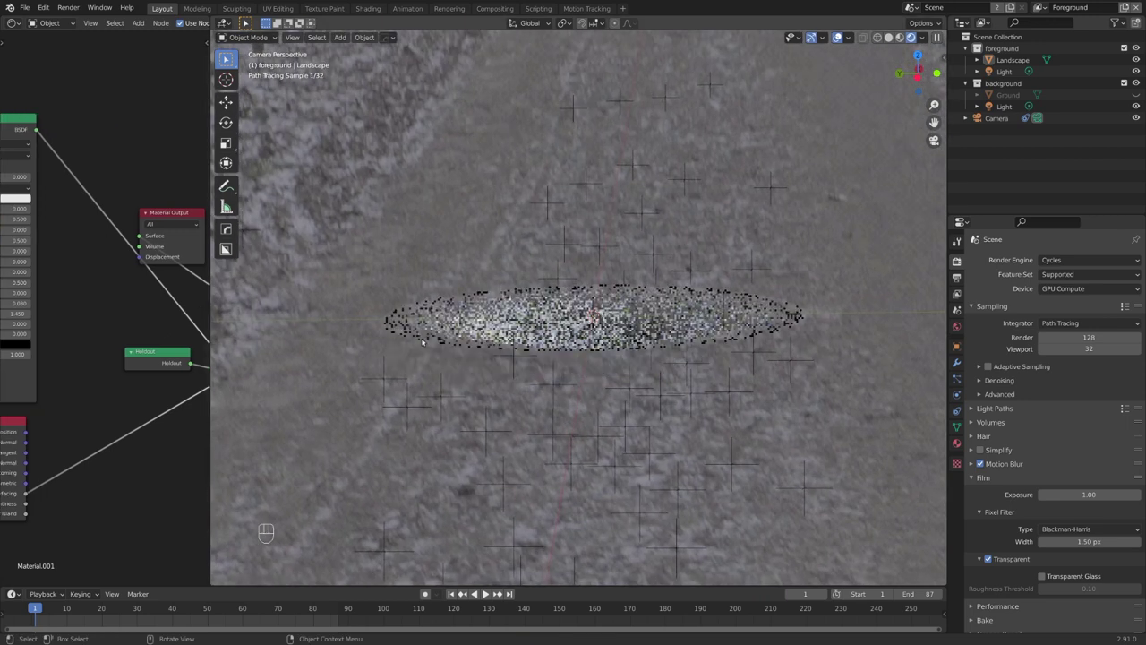
key("Home")
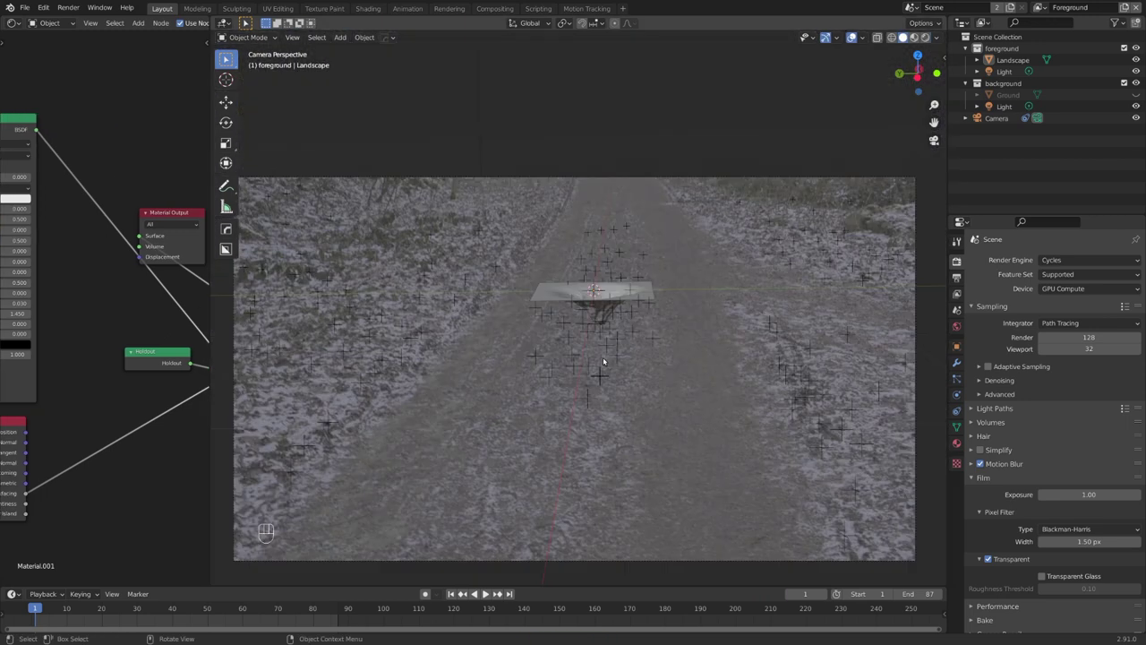
key("ctrl+s")
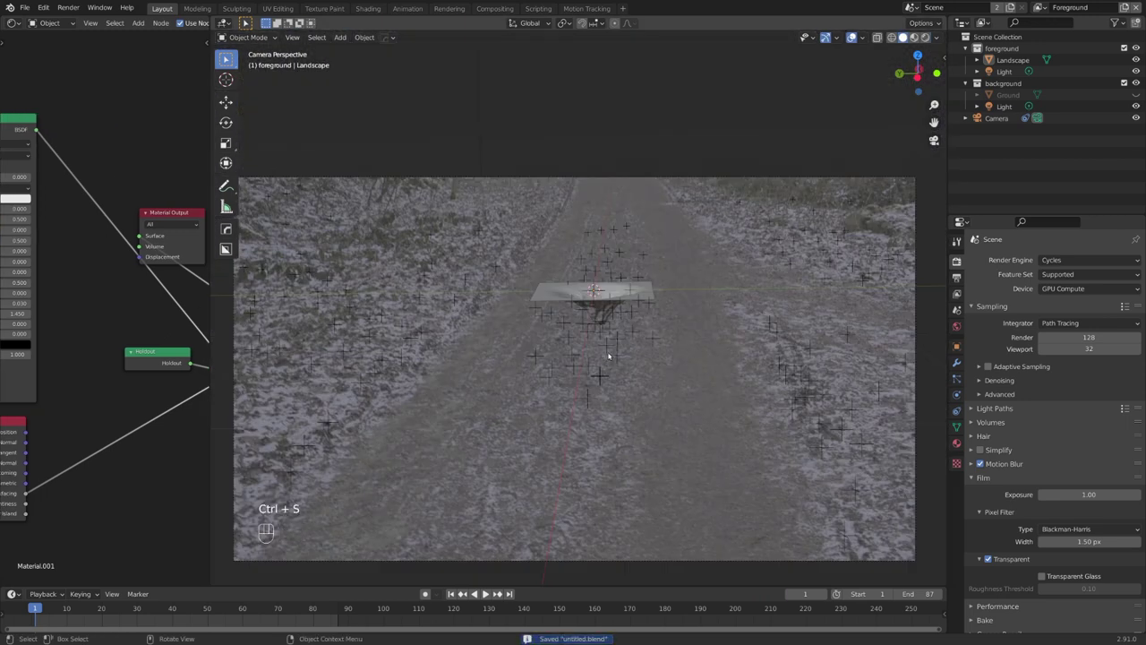
scroll(1047, 403, "down", 4)
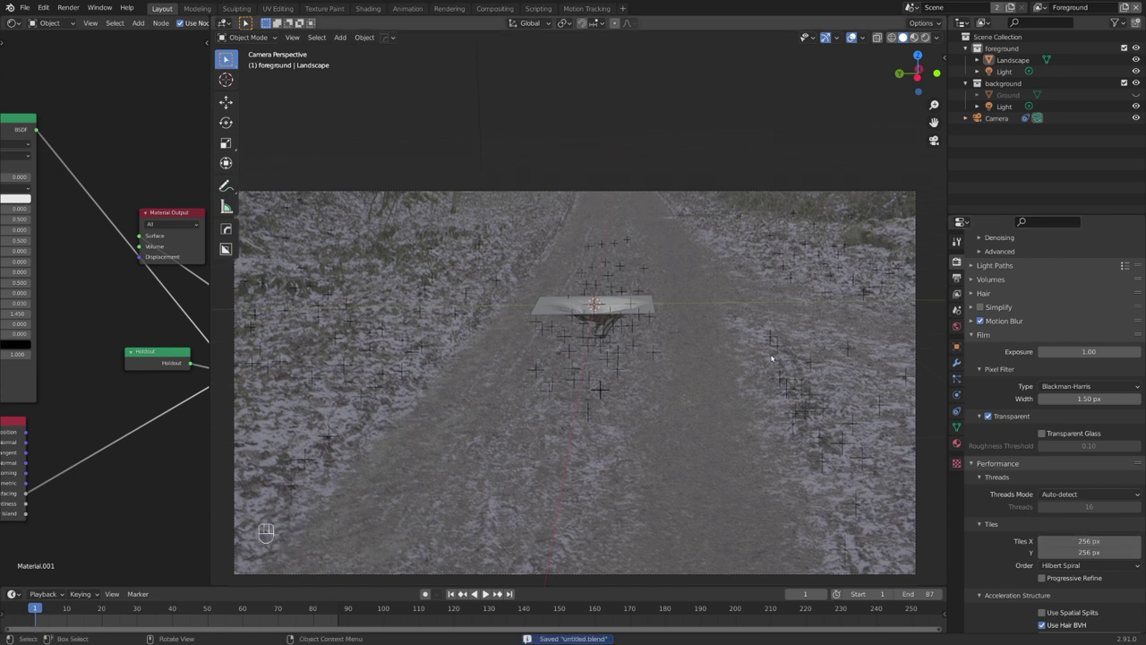
key("F12")
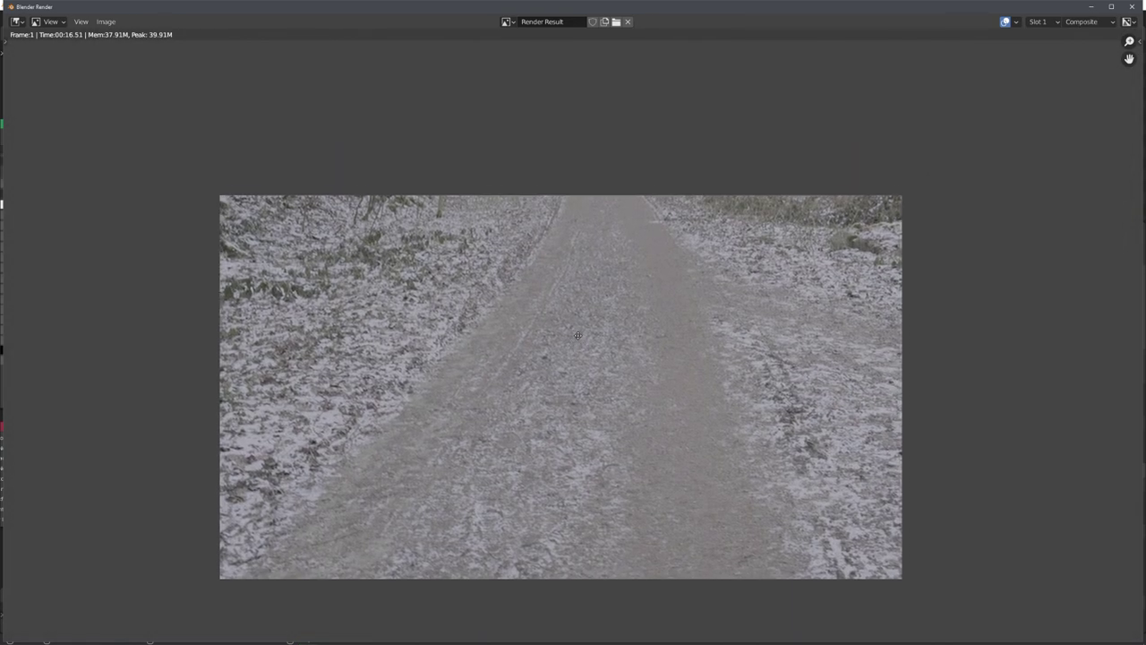
scroll(601, 302, "up", 2)
scroll(598, 315, "down", 1)
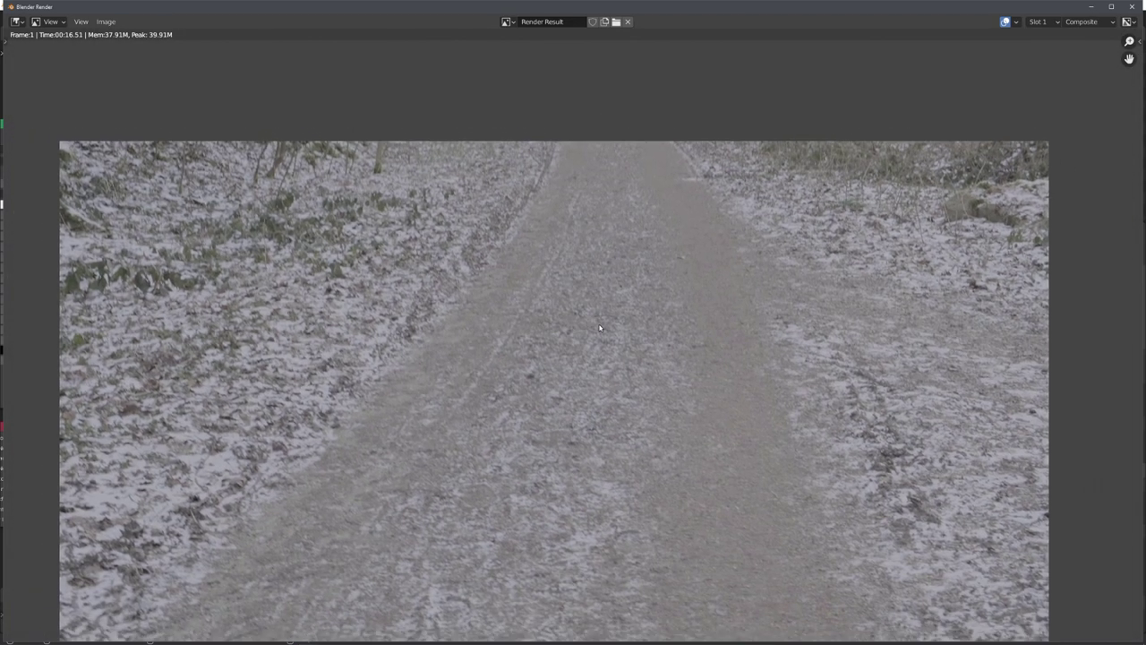
key("Escape")
key("ctrl+s")
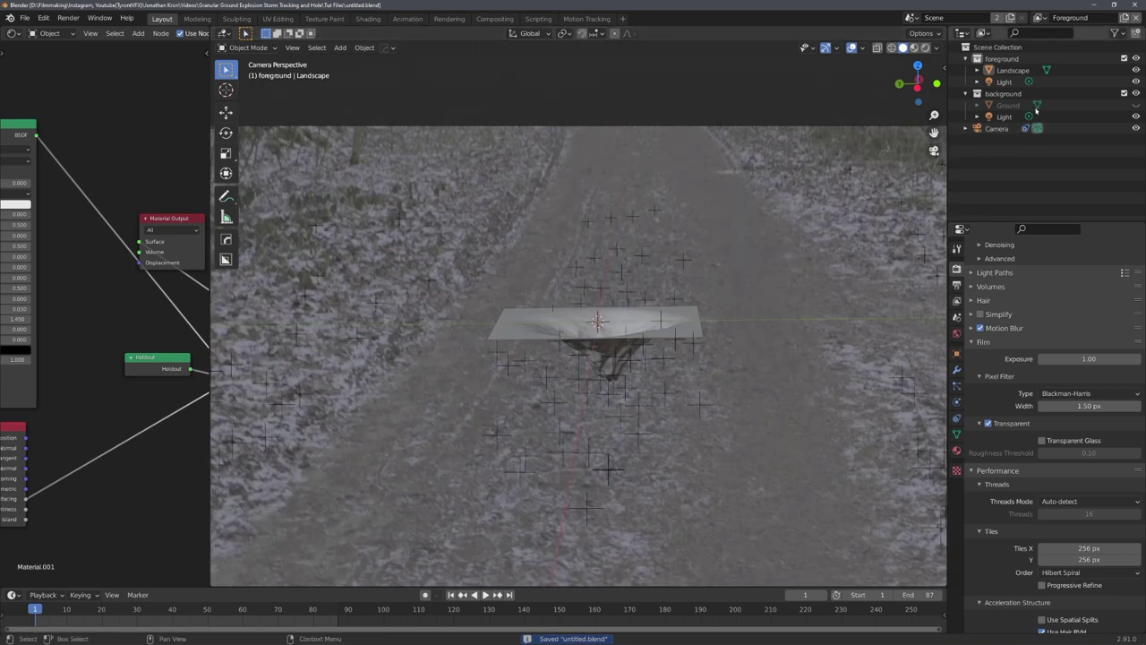
Step: Unhide the Ground object and inspect the plane in rendered shading
left_click(1139, 108)
key("z")
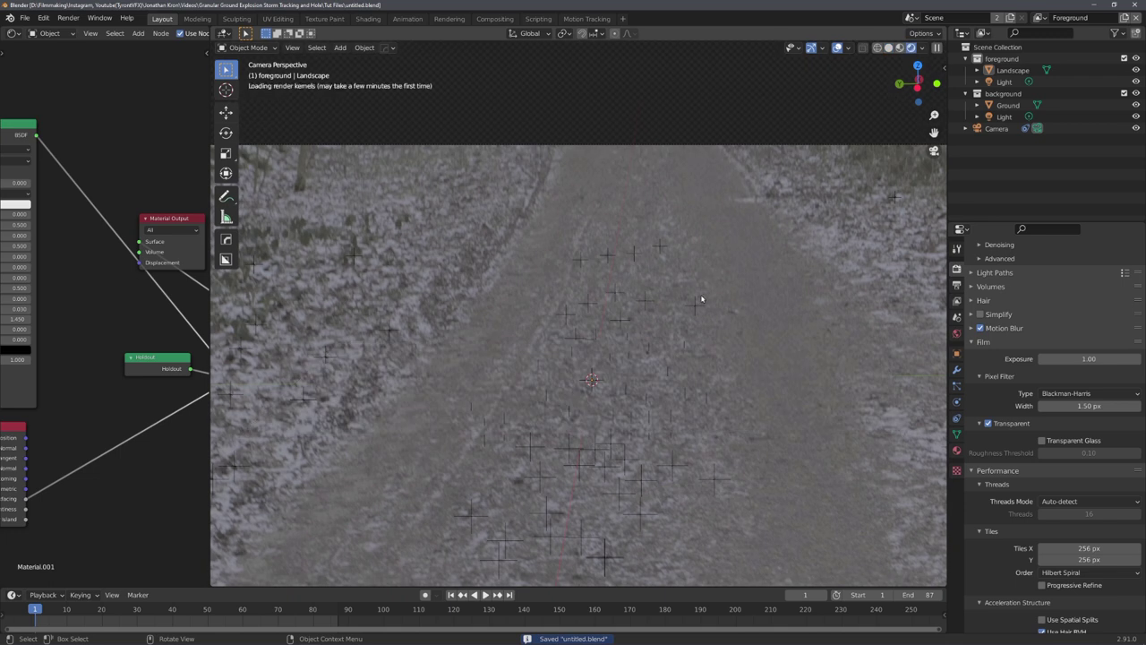
scroll(692, 374, "up", 3)
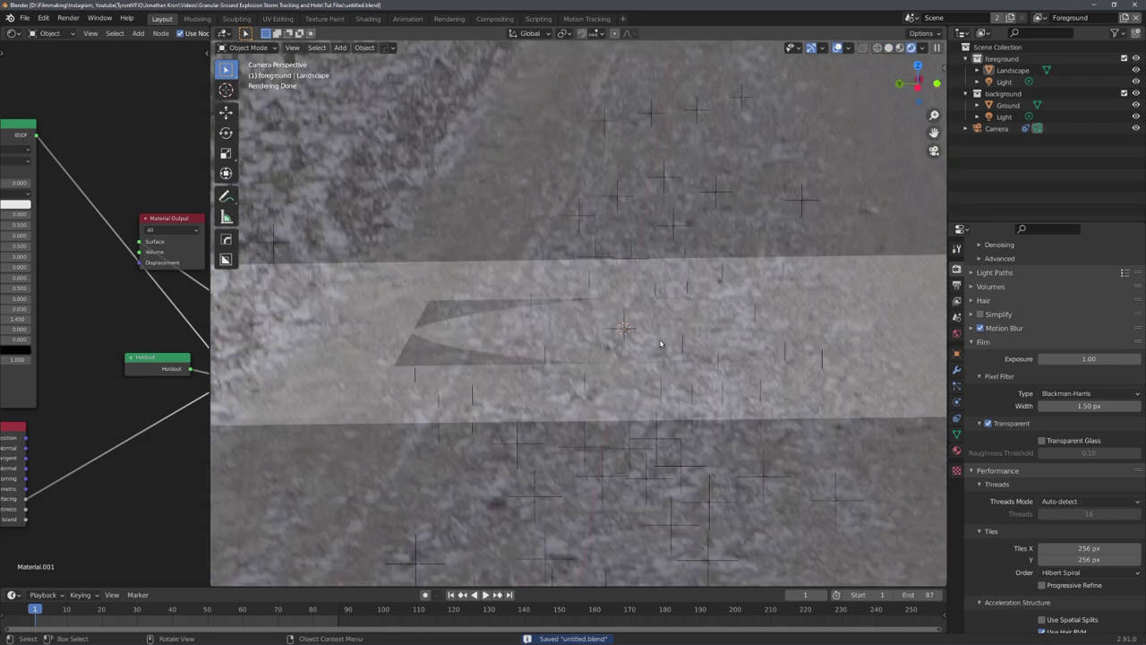
middle_click_drag(579, 333, 716, 237)
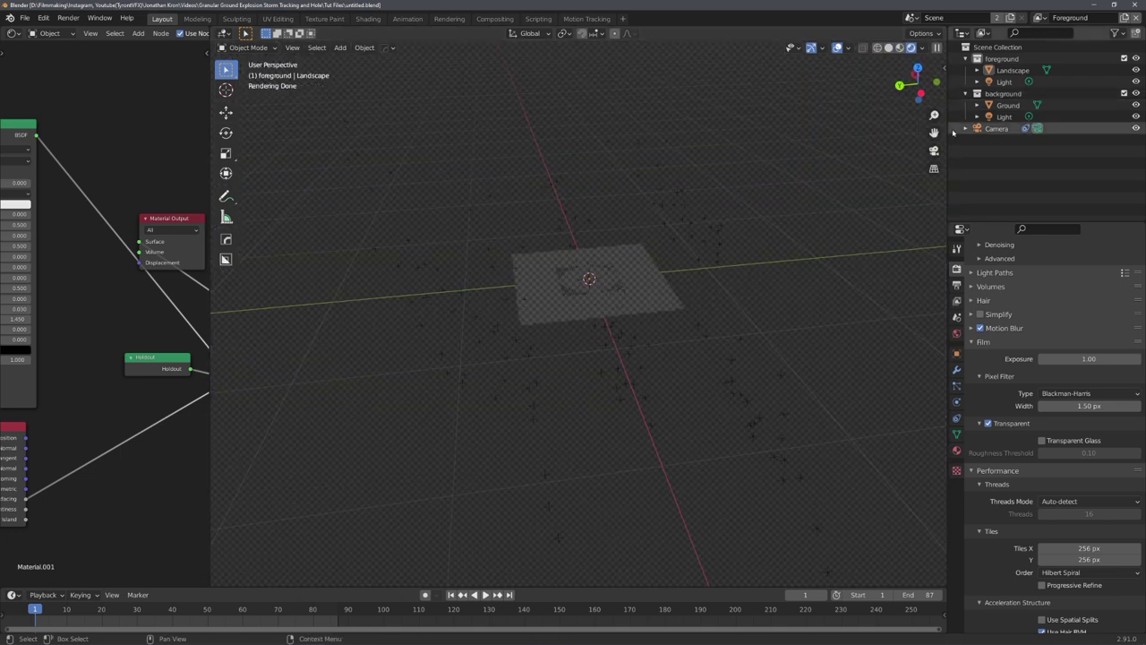
key("KP_0")
mouse_move(721, 293)
middle_mouse_down()
mouse_move(667, 254)
mouse_move(670, 286)
middle_mouse_up()
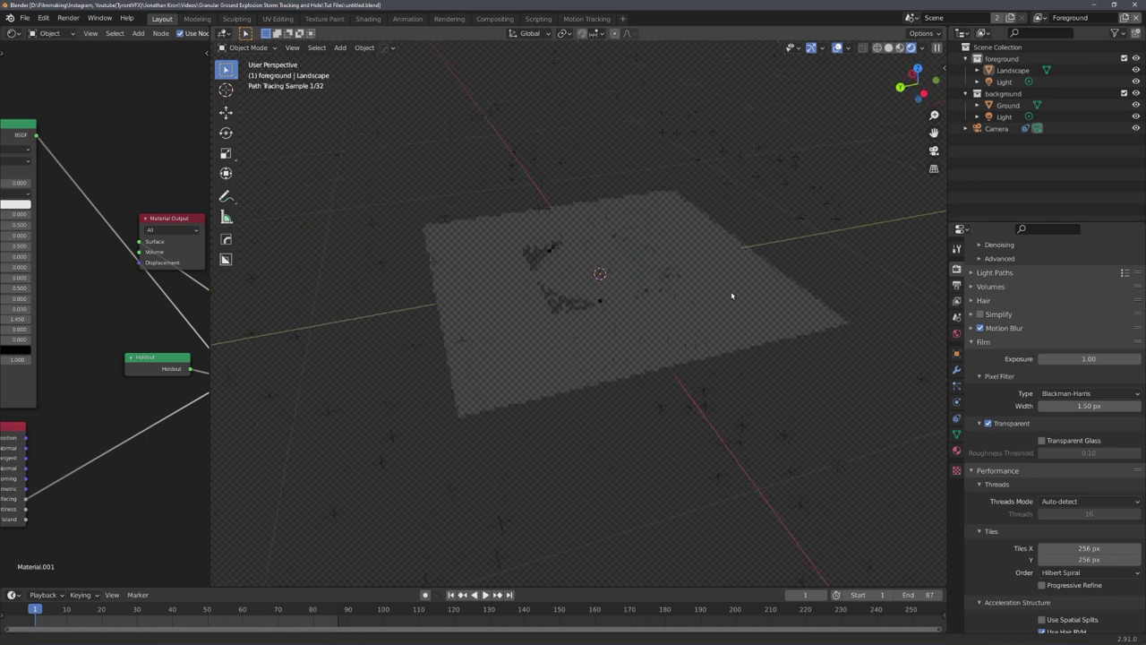
key("ctrl+s")
Step: Exclude the background collection from the view layer and render frame 1 from the camera
left_click(1000, 94)
right_click(1001, 96)
mouse_move(922, 259)
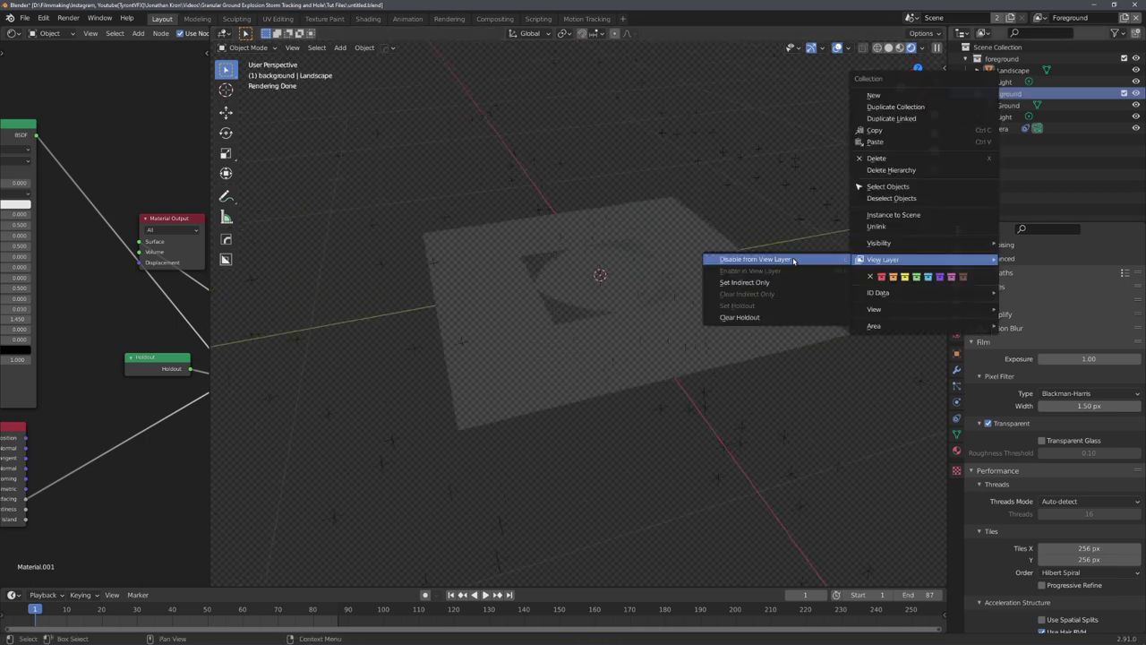
left_click(792, 260)
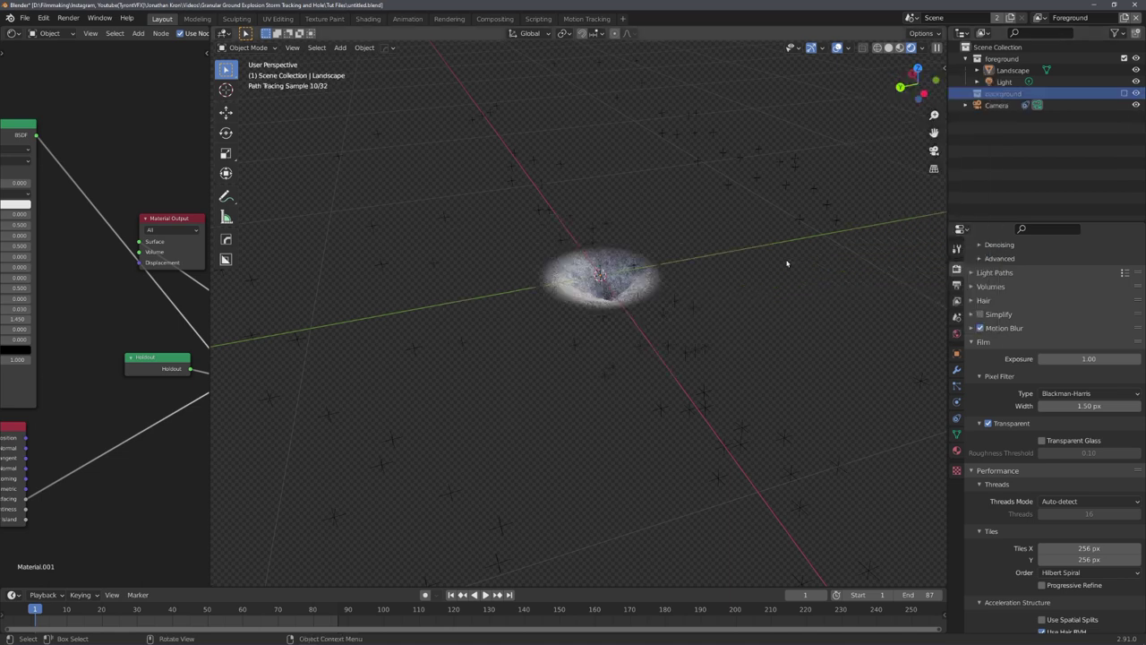
key("KP_0")
key("ctrl+s")
key("F12")
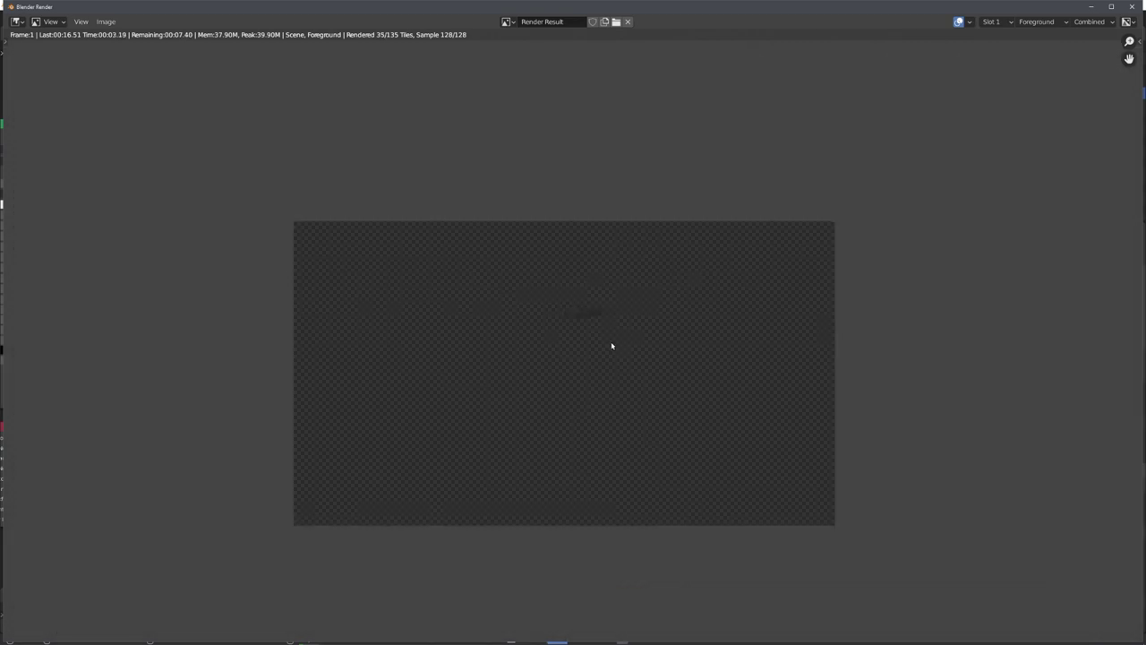
Step: Zoom and pan the finished Render Result to inspect the dark hole in the snowy path
scroll(612, 339, "up", 1)
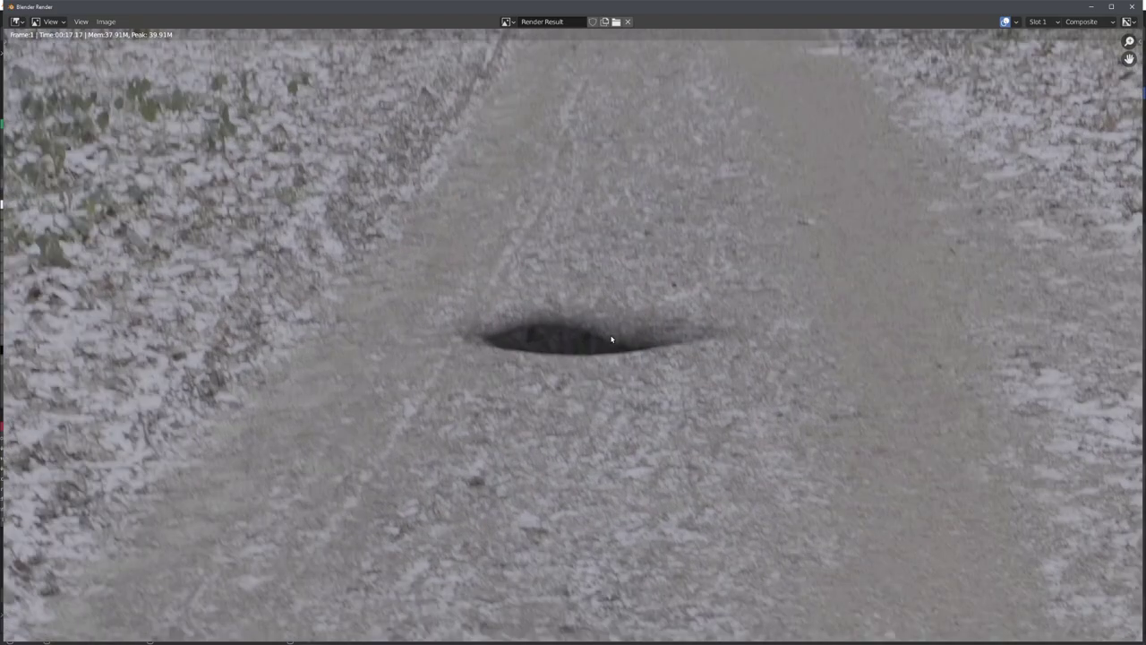
scroll(612, 338, "up", 2)
scroll(612, 339, "down", 6)
middle_click_drag(611, 338, 612, 273)
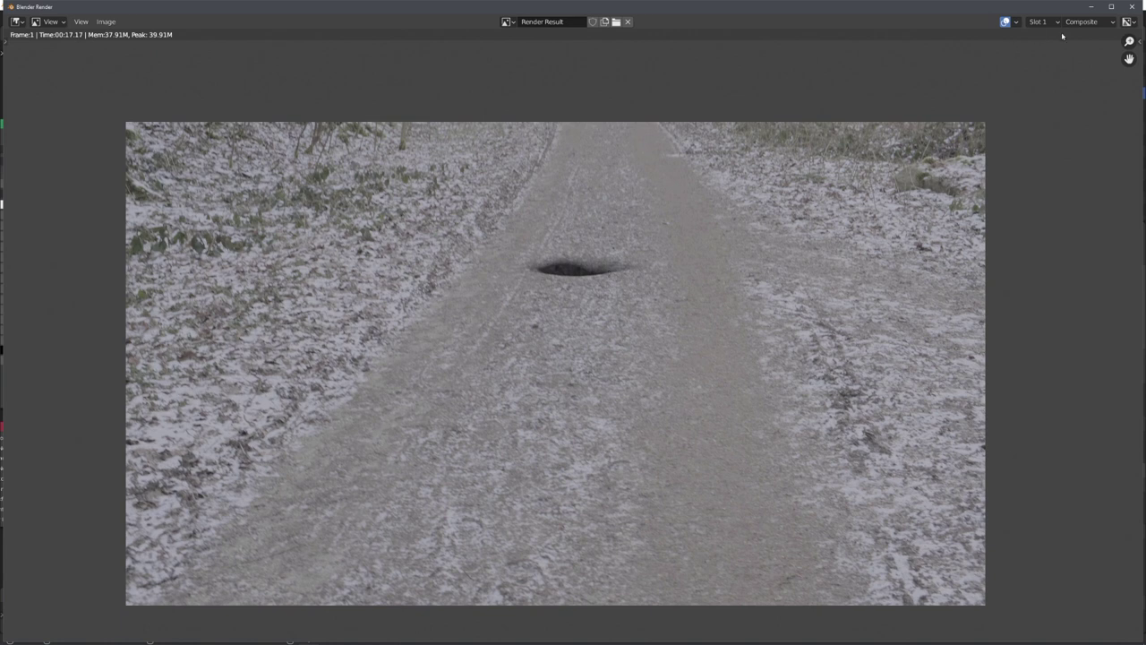
Step: Enable Adaptive Sampling, re-render frame 1, and close the render result
key("Escape")
right_click(761, 300)
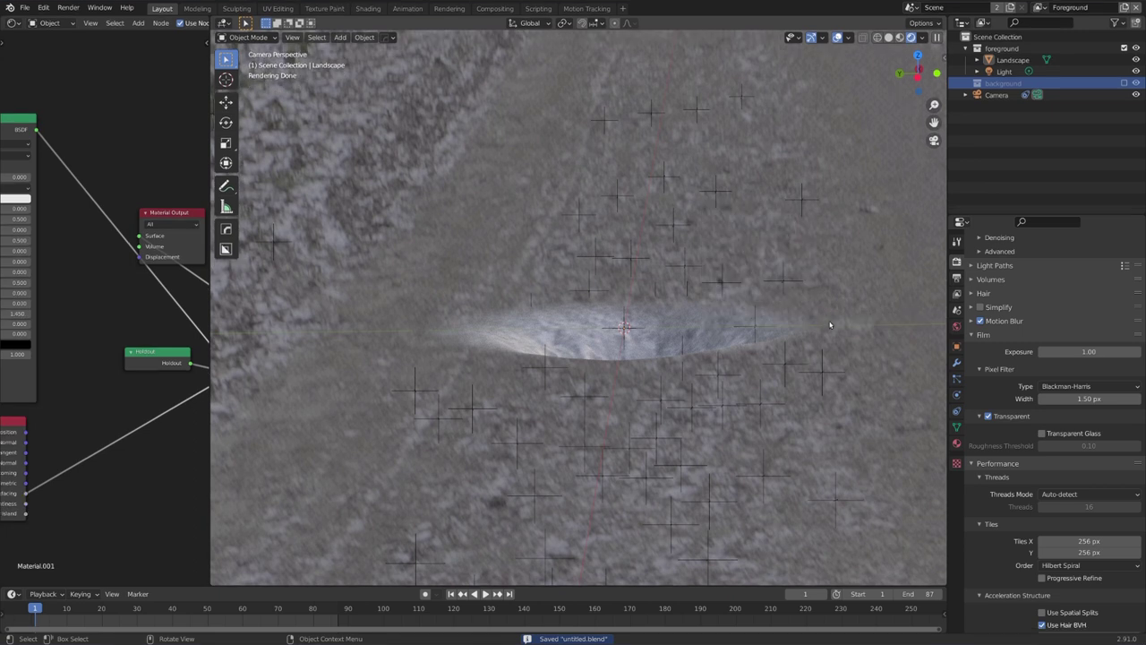
scroll(1004, 370, "up", 3)
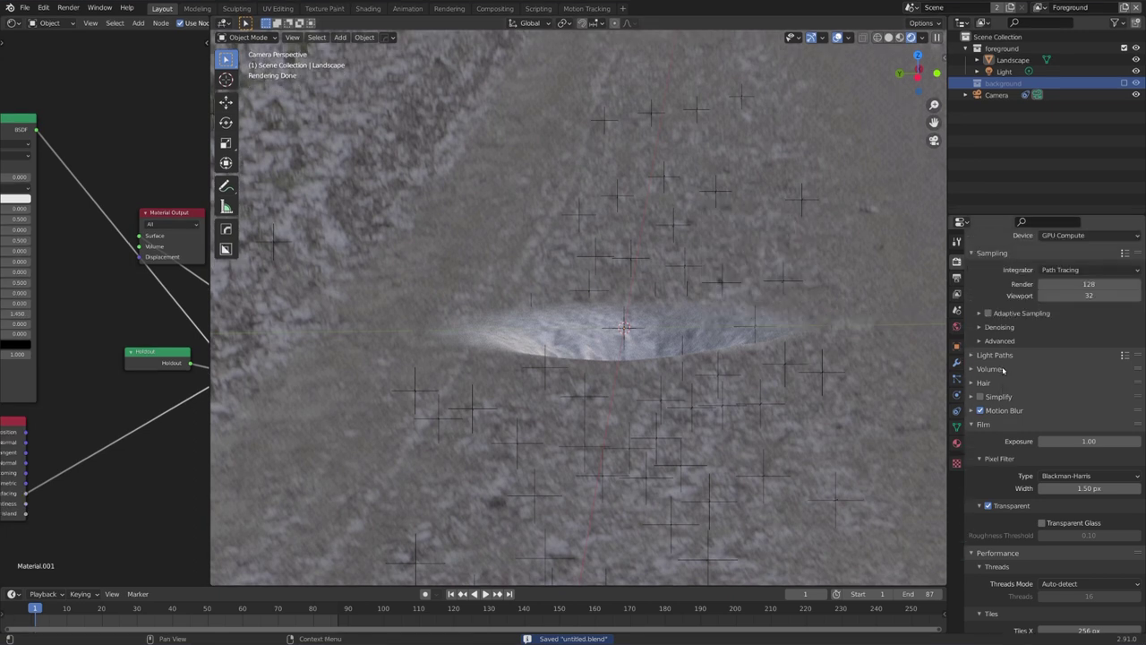
left_click(989, 313)
key("F12")
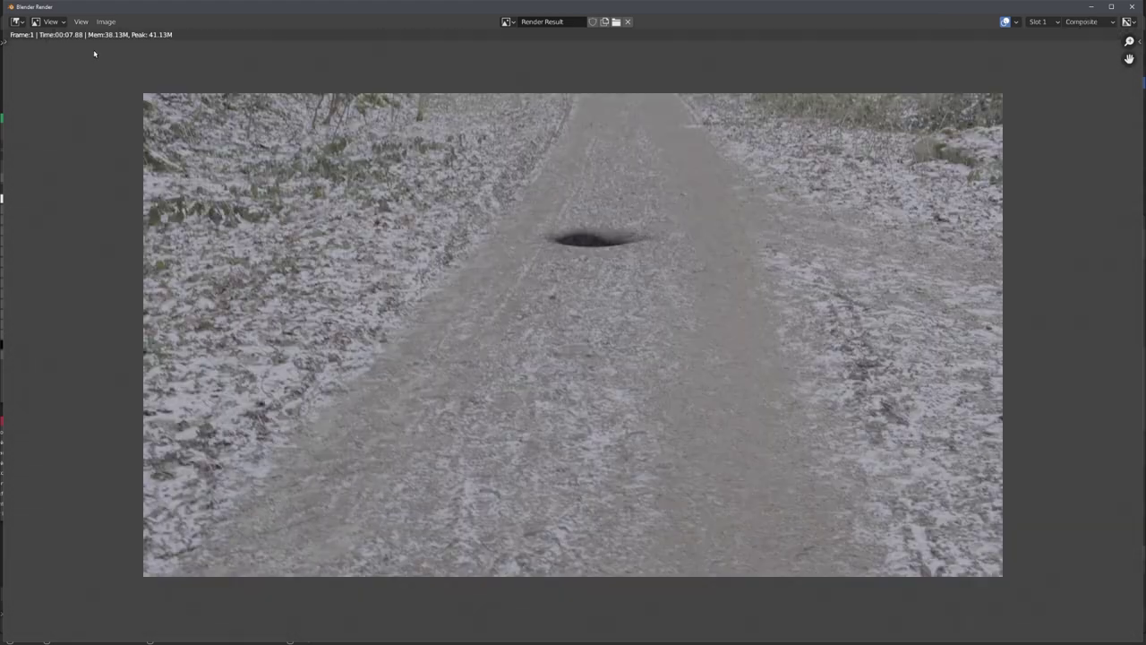
scroll(327, 156, "up", 1)
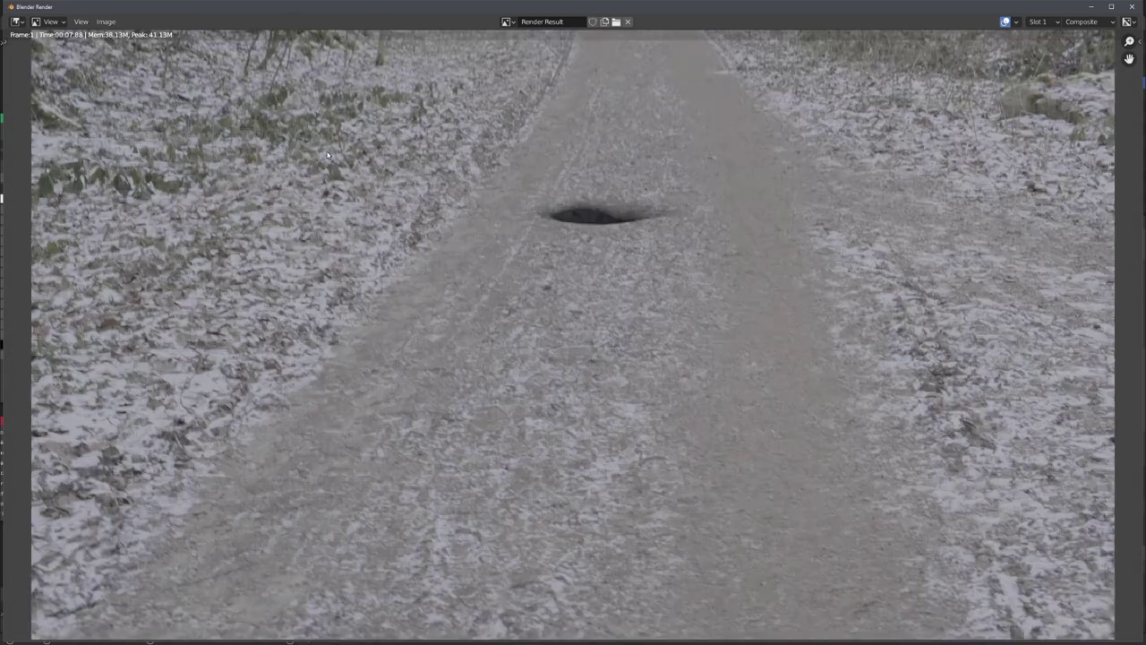
key("Escape")
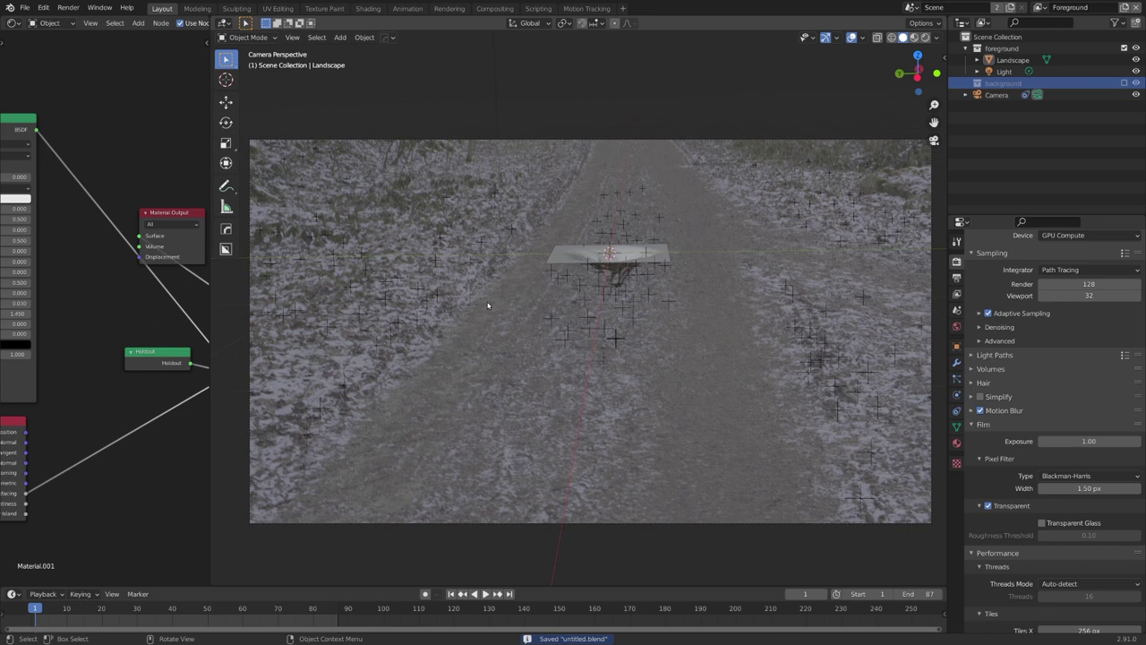